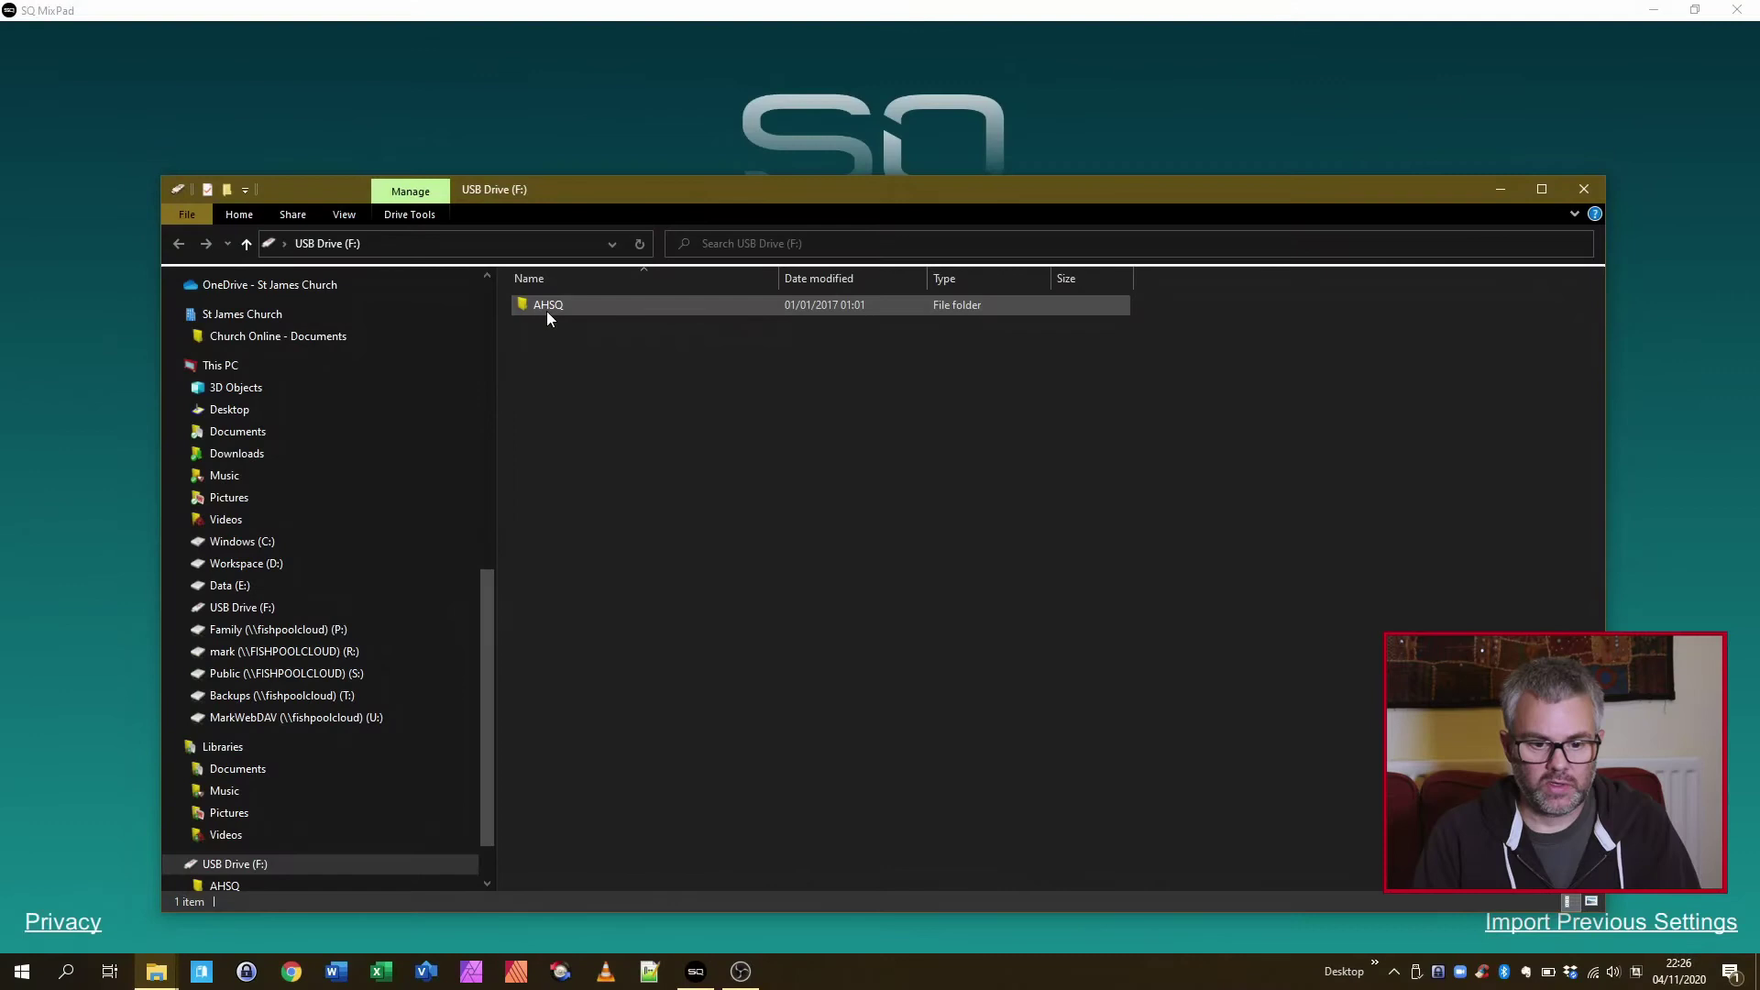
# - Copy the AHSQ folder from the USB drive into Dropbox > Media > PA Training
pyautogui.click(558, 308)
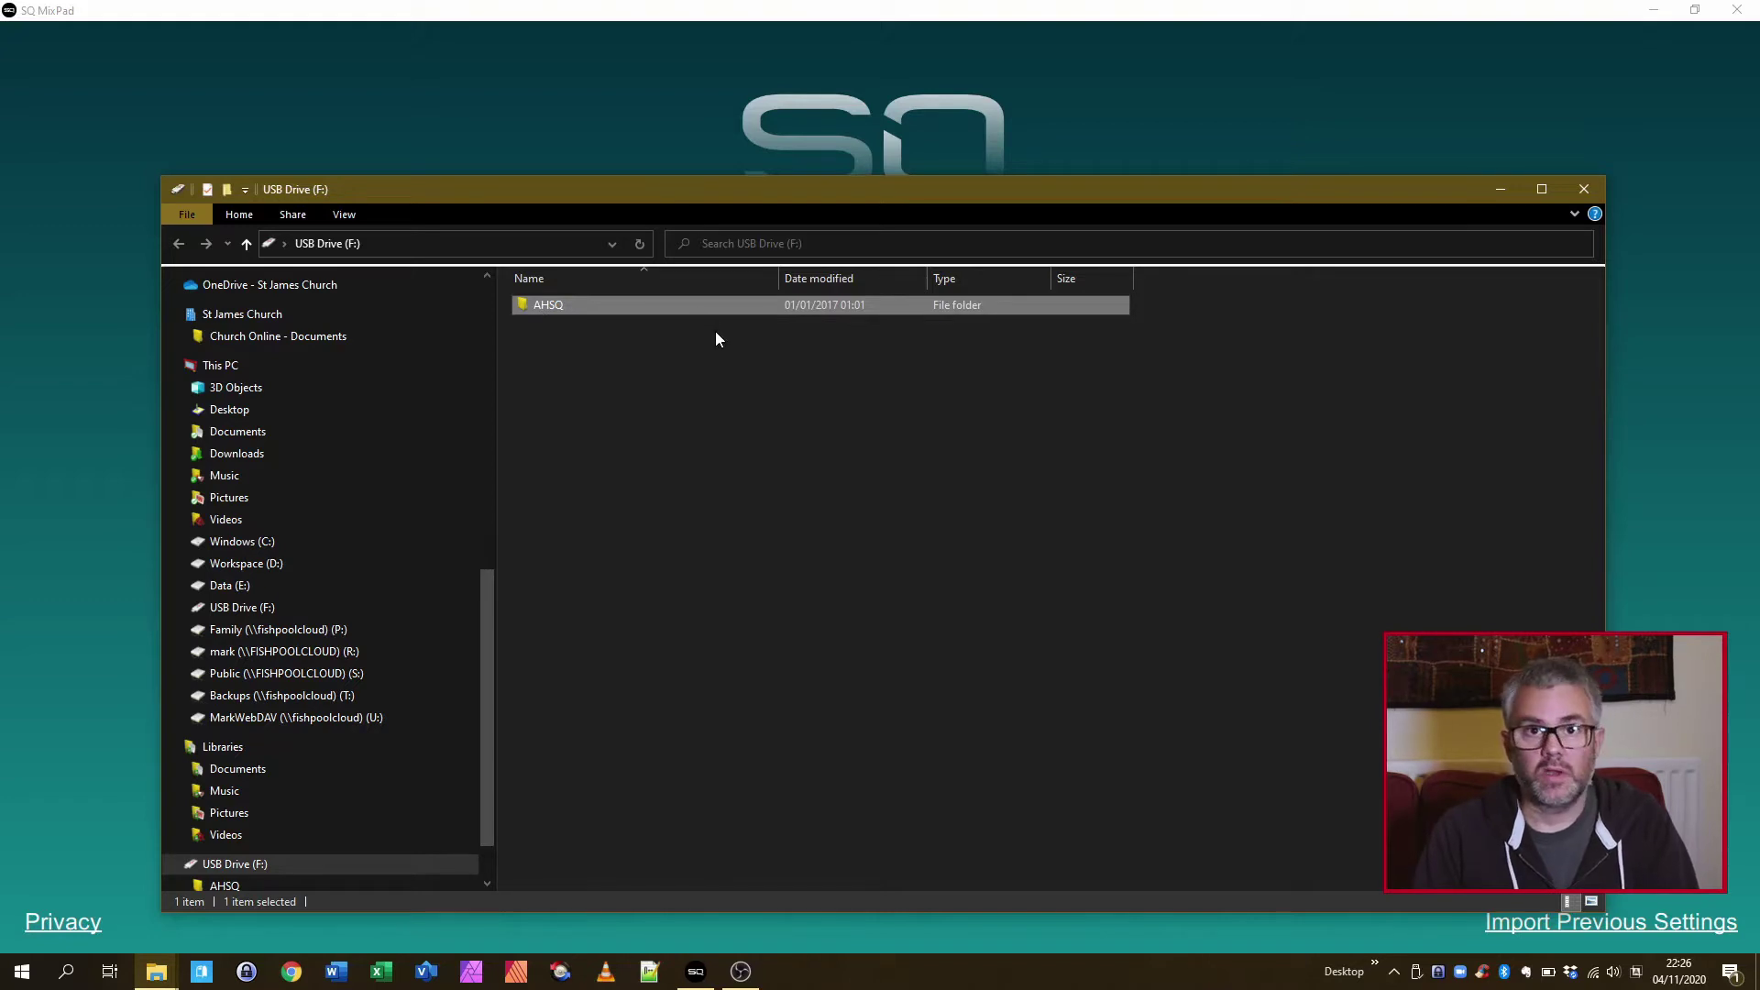
pyautogui.rightClick(555, 309)
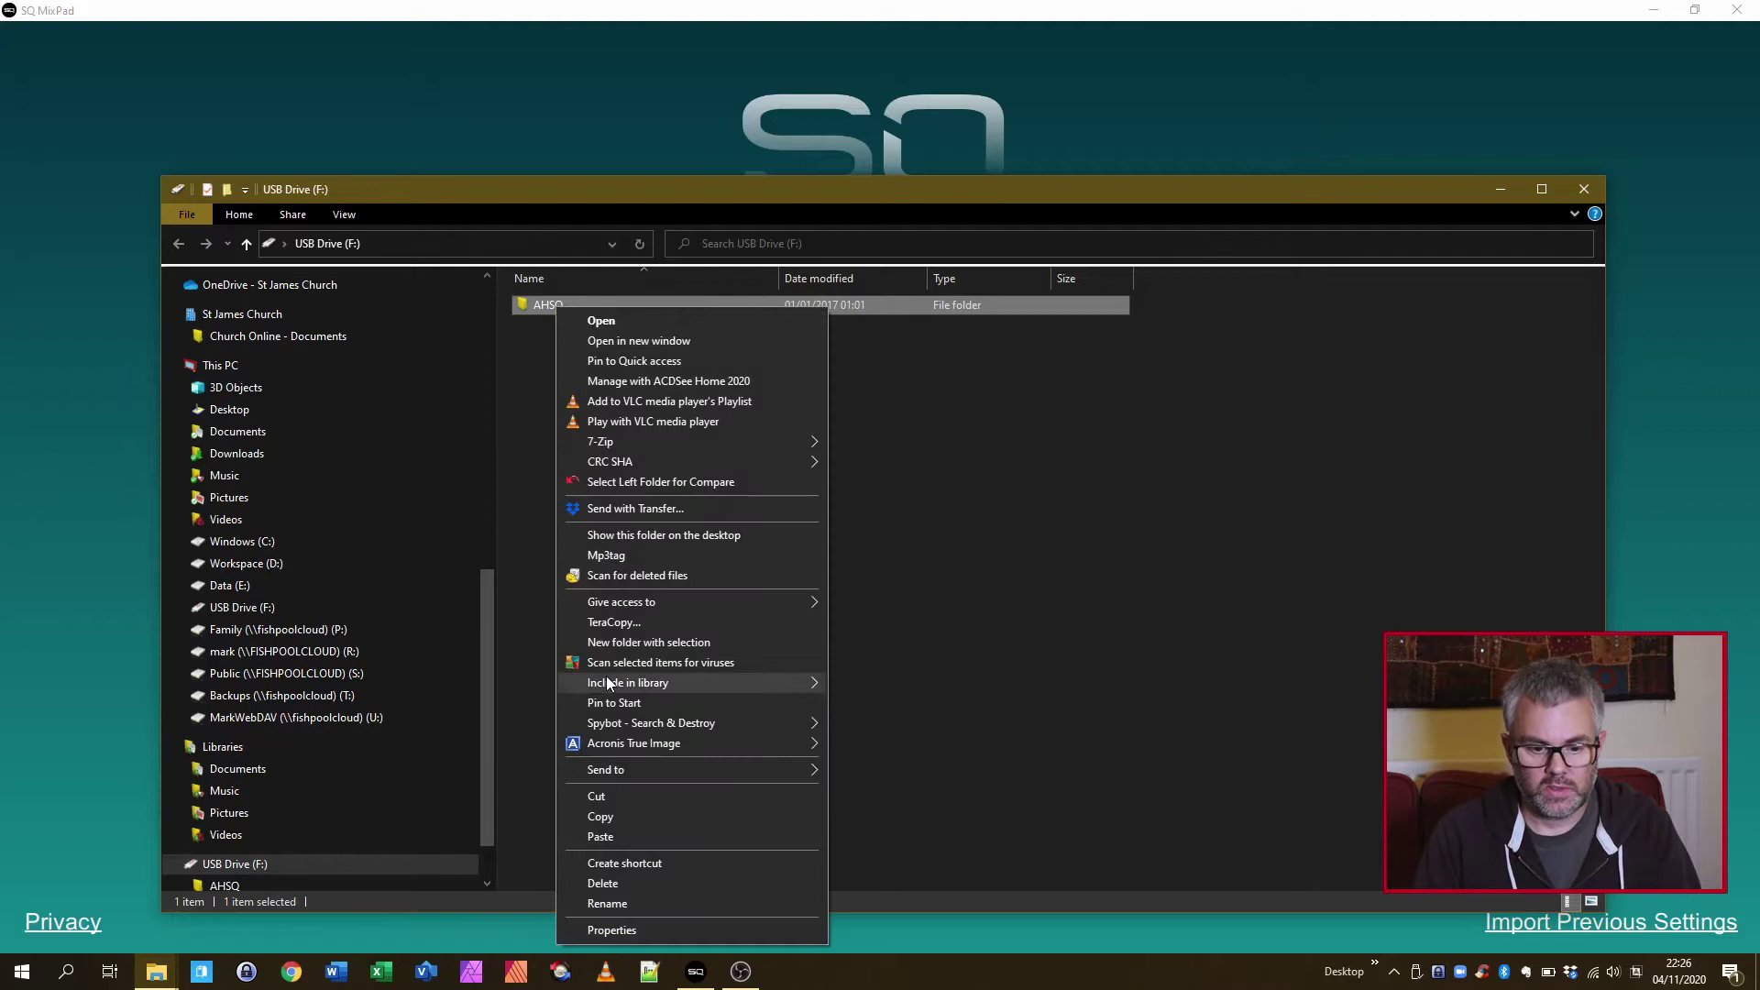
pyautogui.click(623, 817)
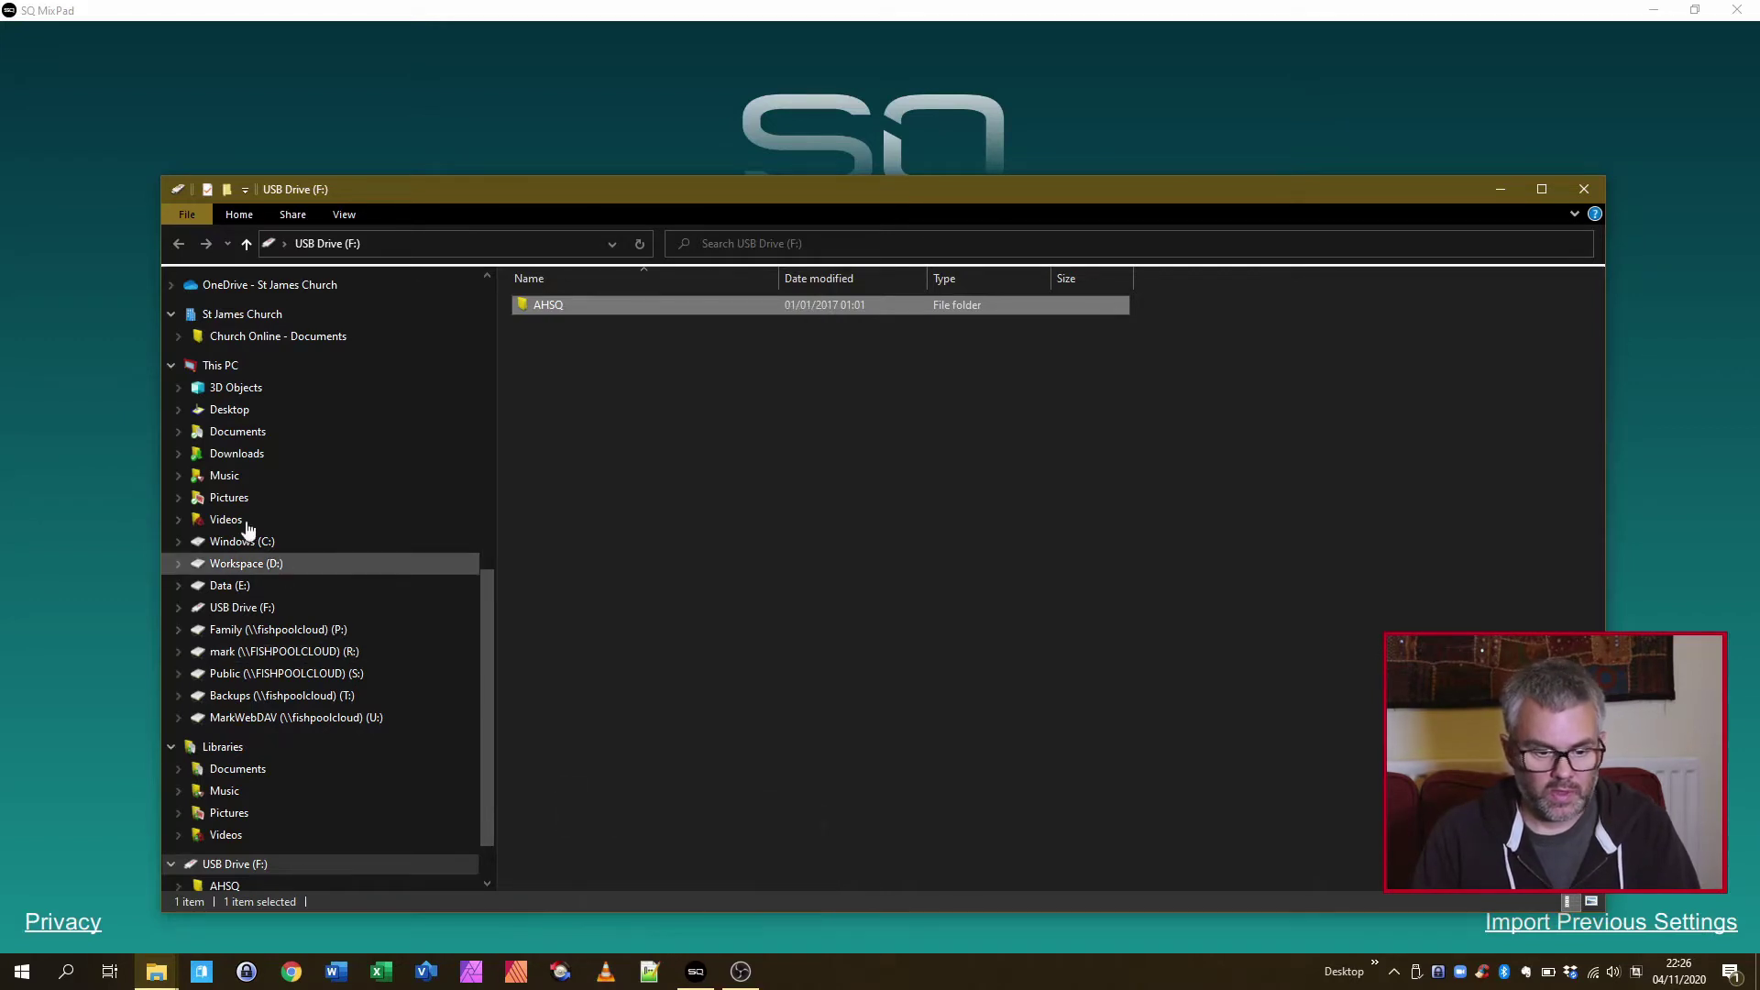
pyautogui.scroll(10, 311, 443)
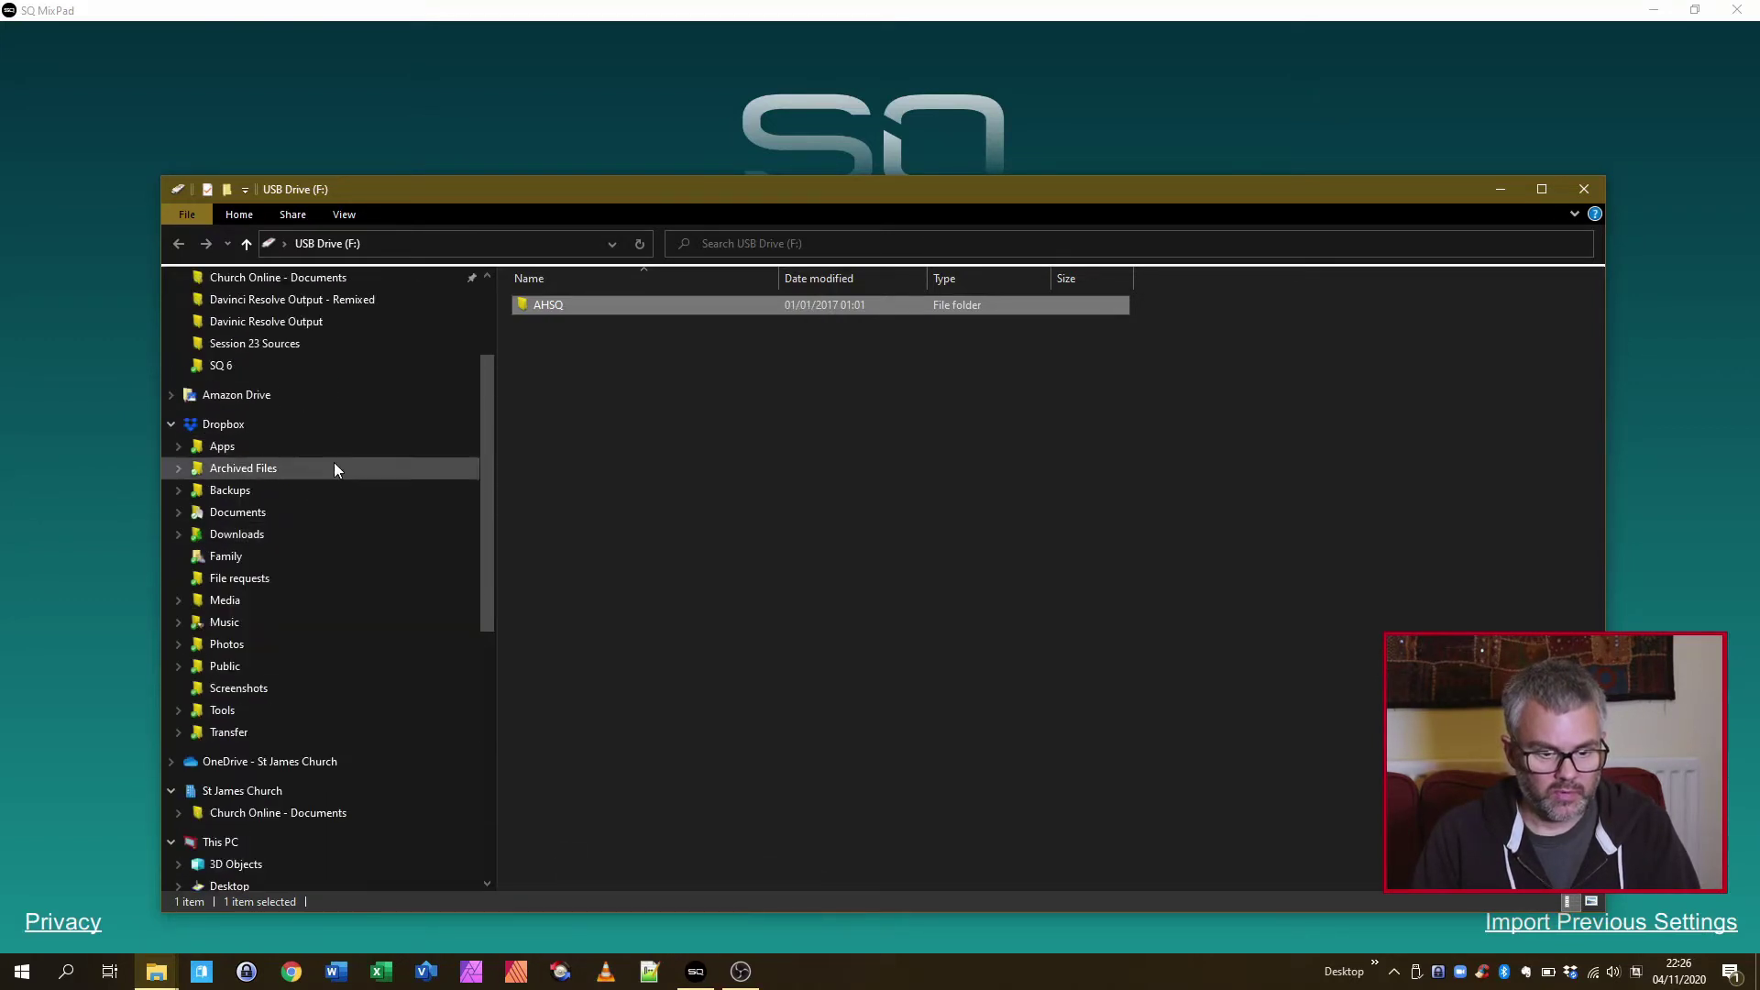
pyautogui.click(268, 403)
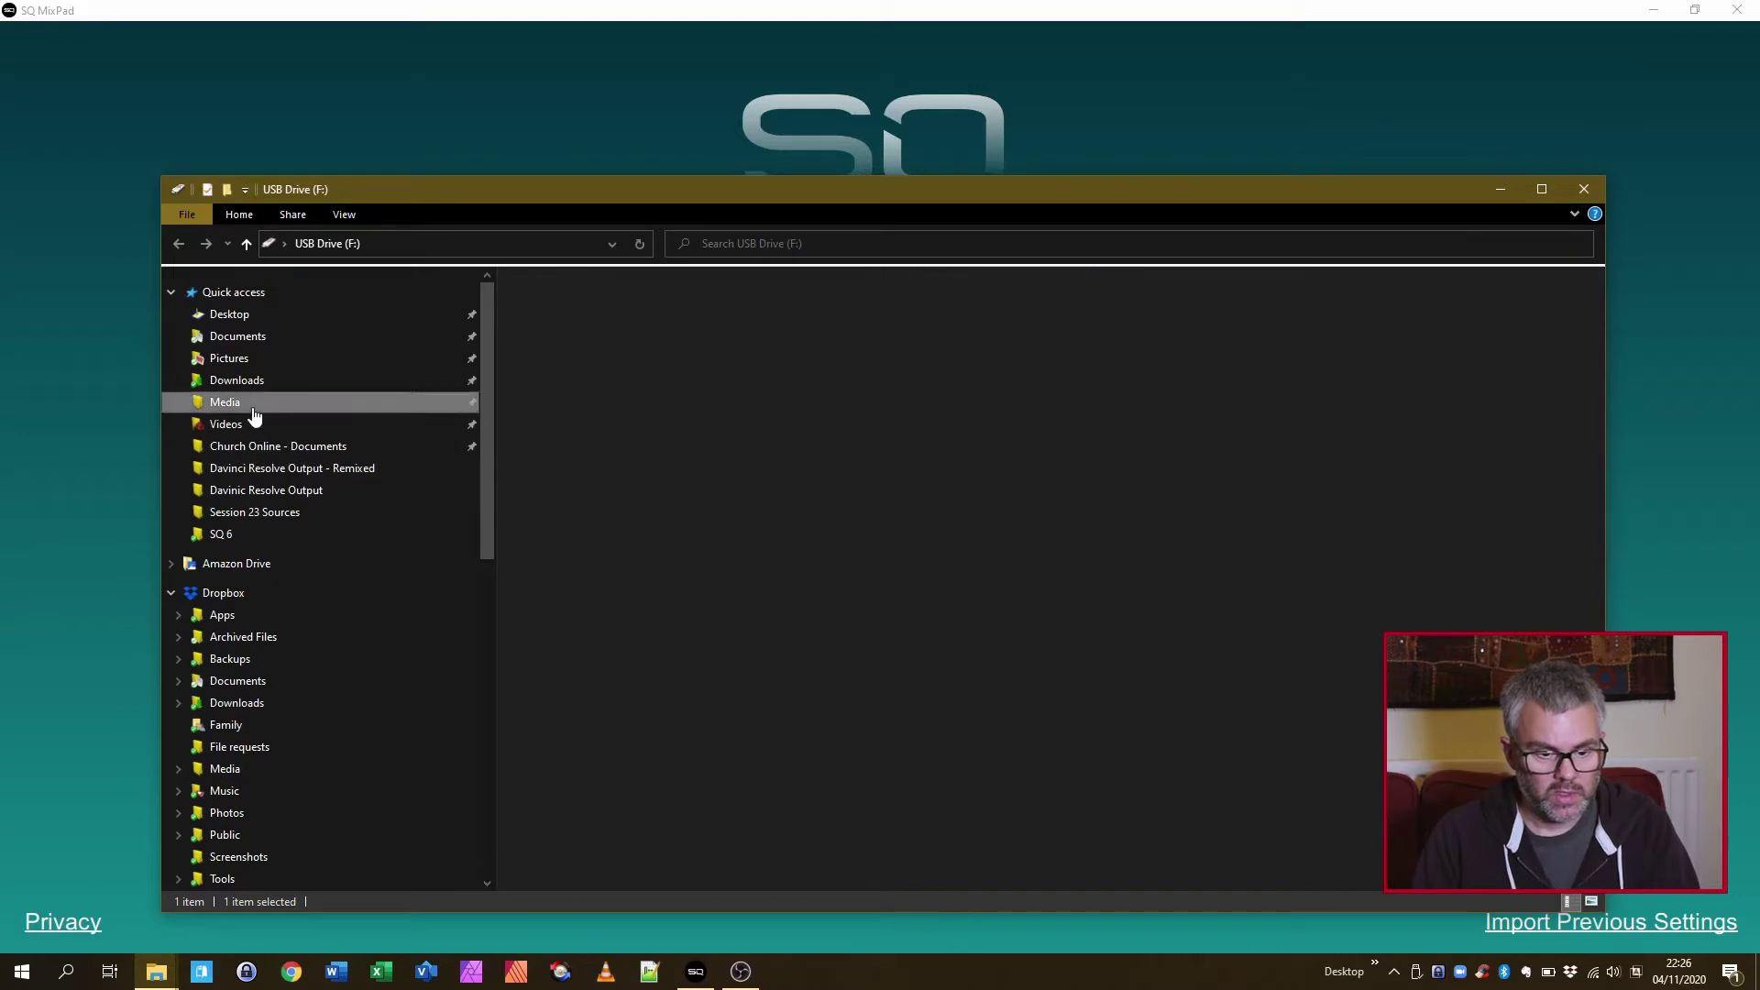
pyautogui.doubleClick(574, 364)
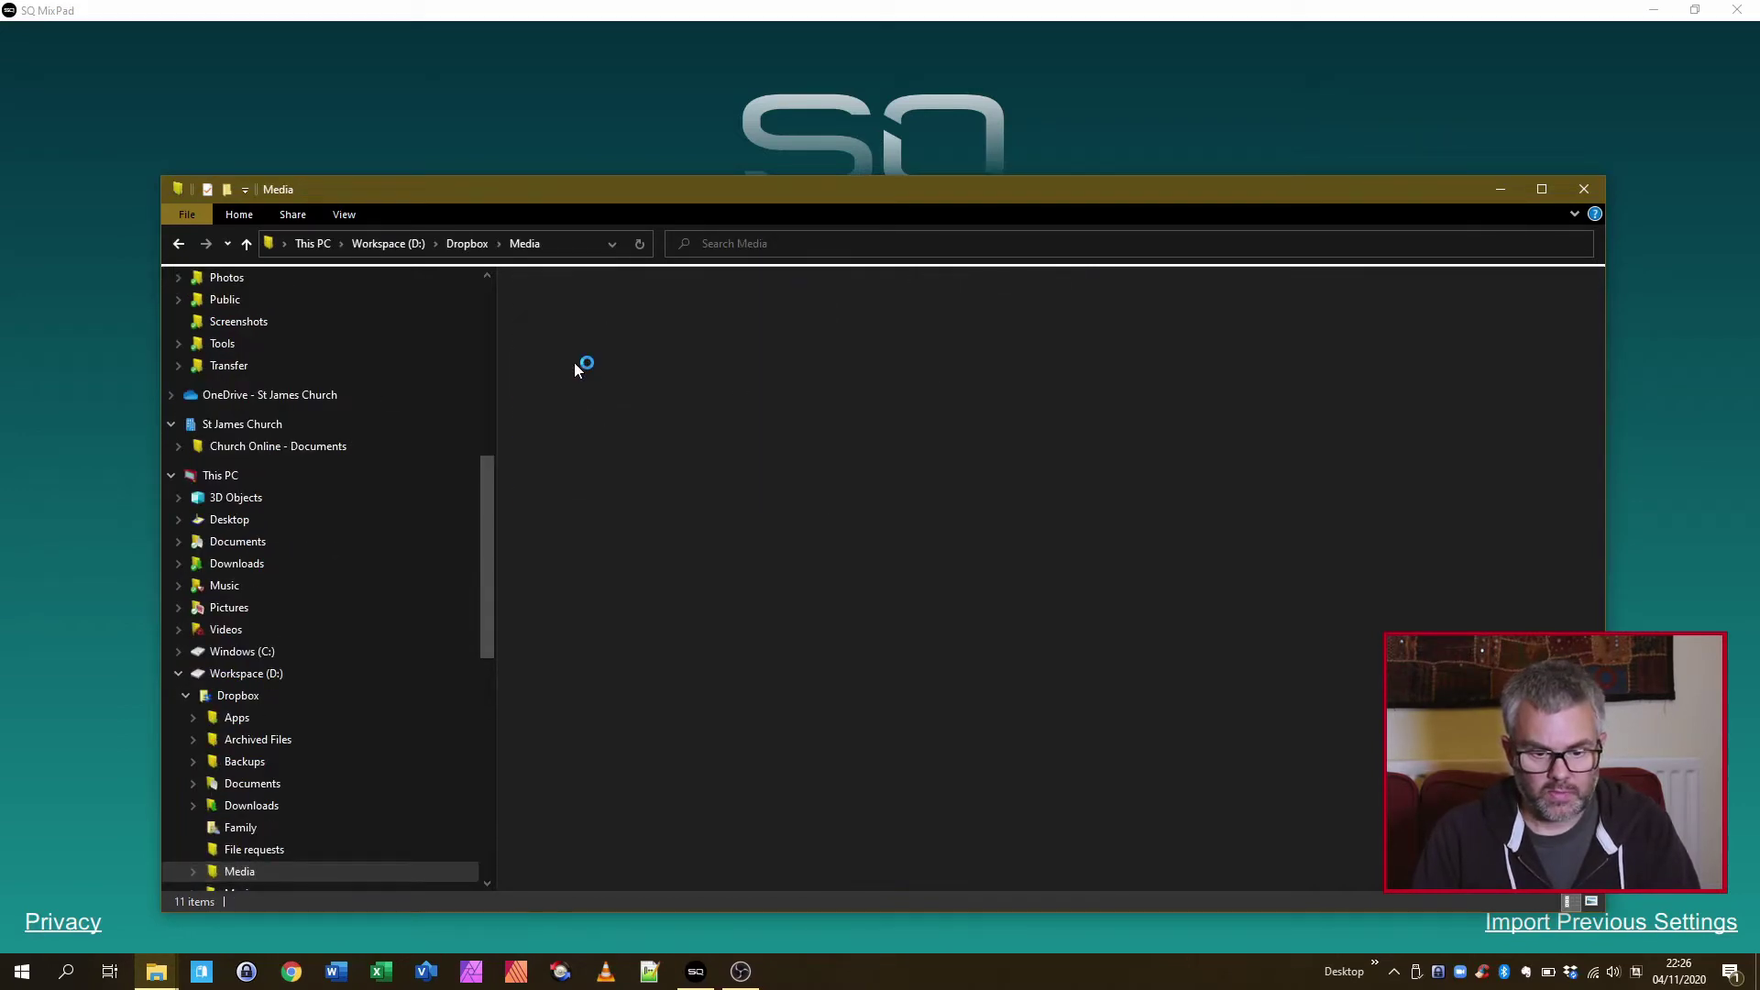
pyautogui.rightClick(699, 493)
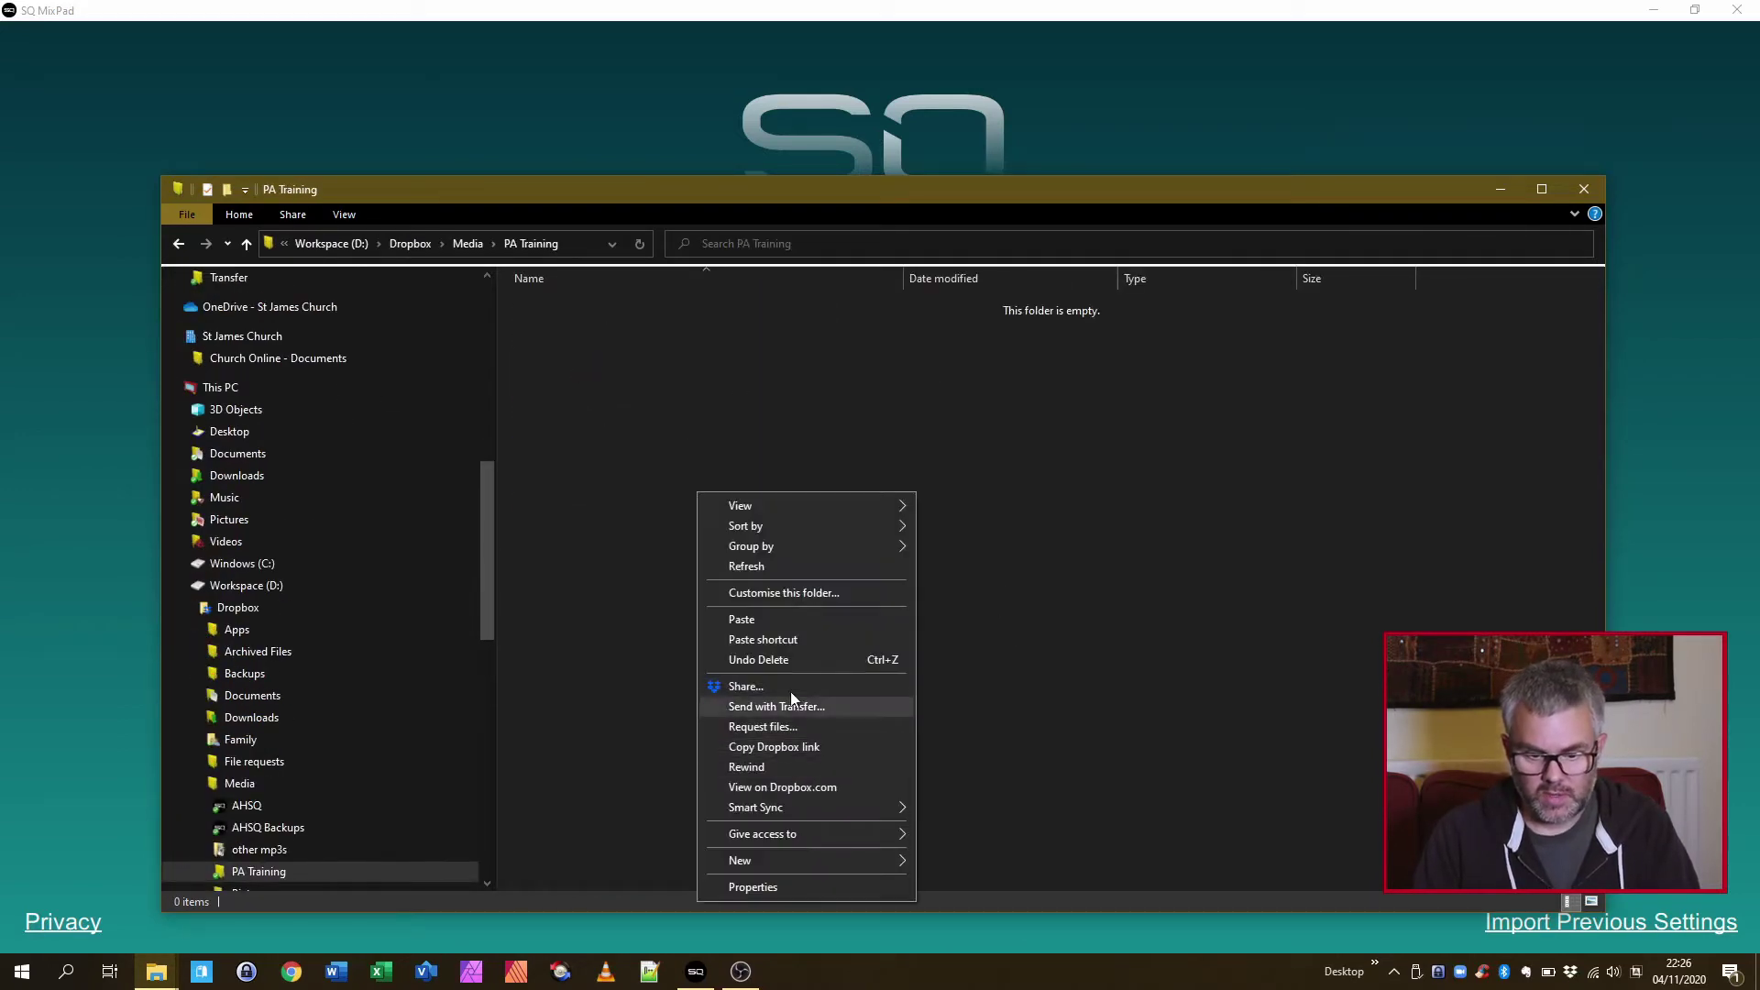
pyautogui.click(753, 618)
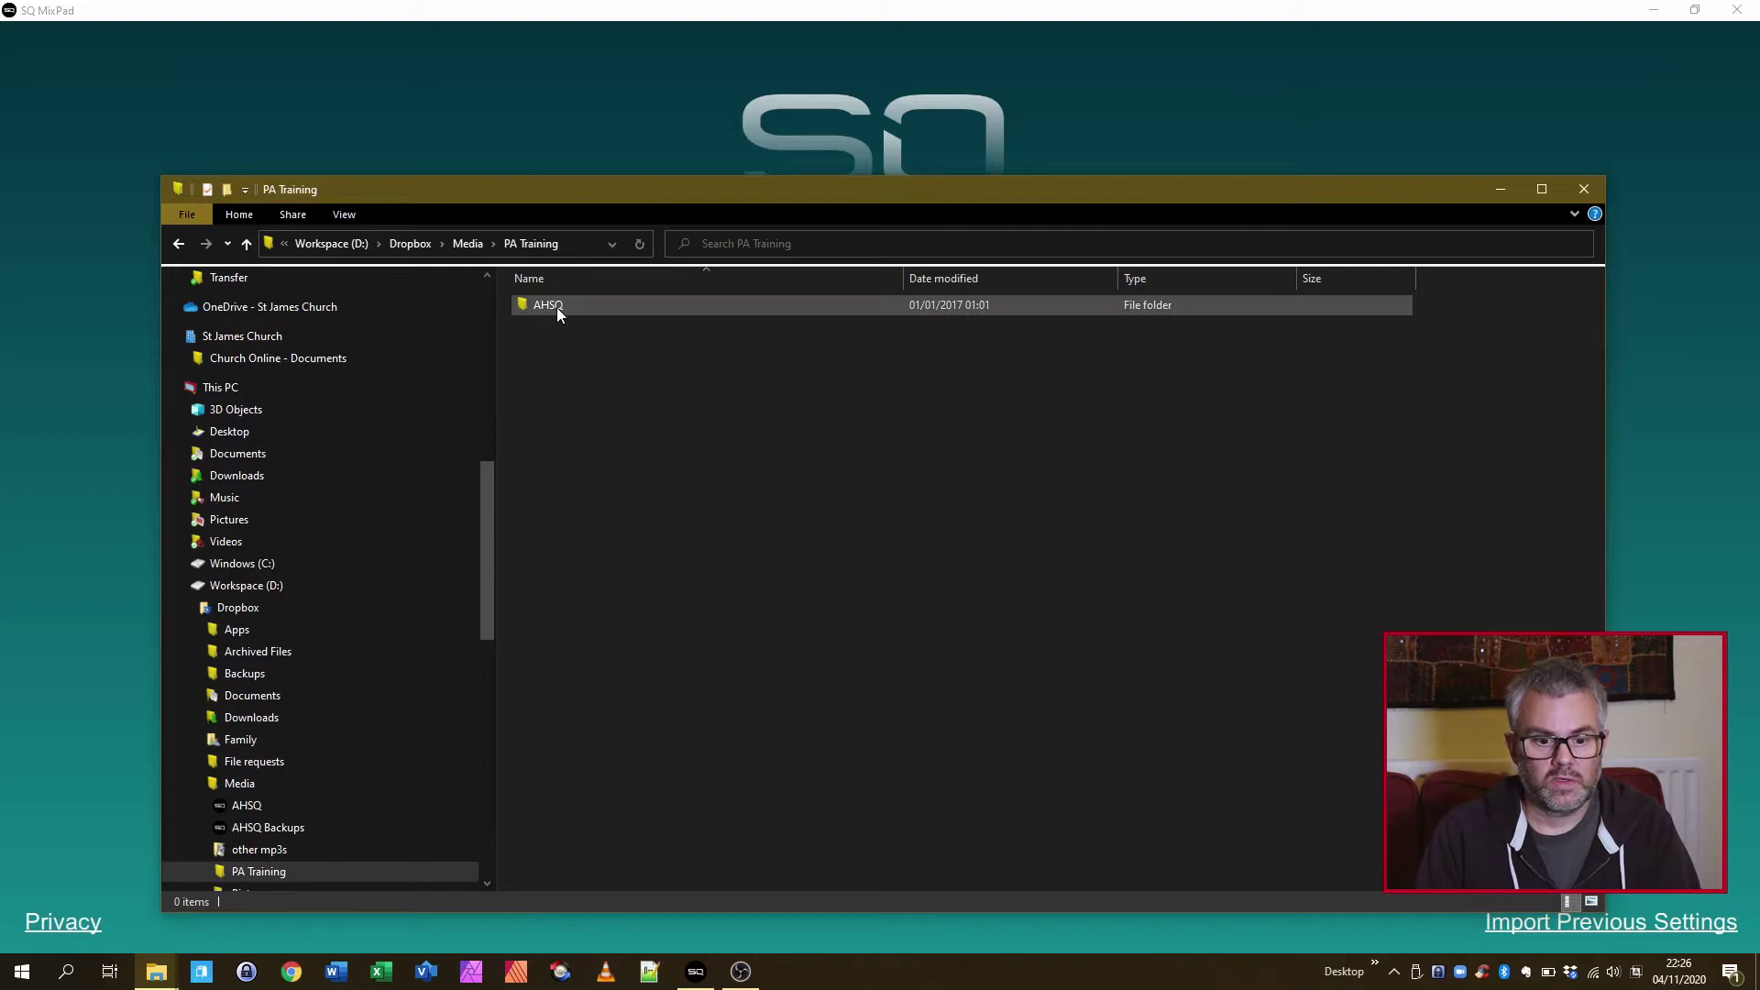
pyautogui.click(555, 308)
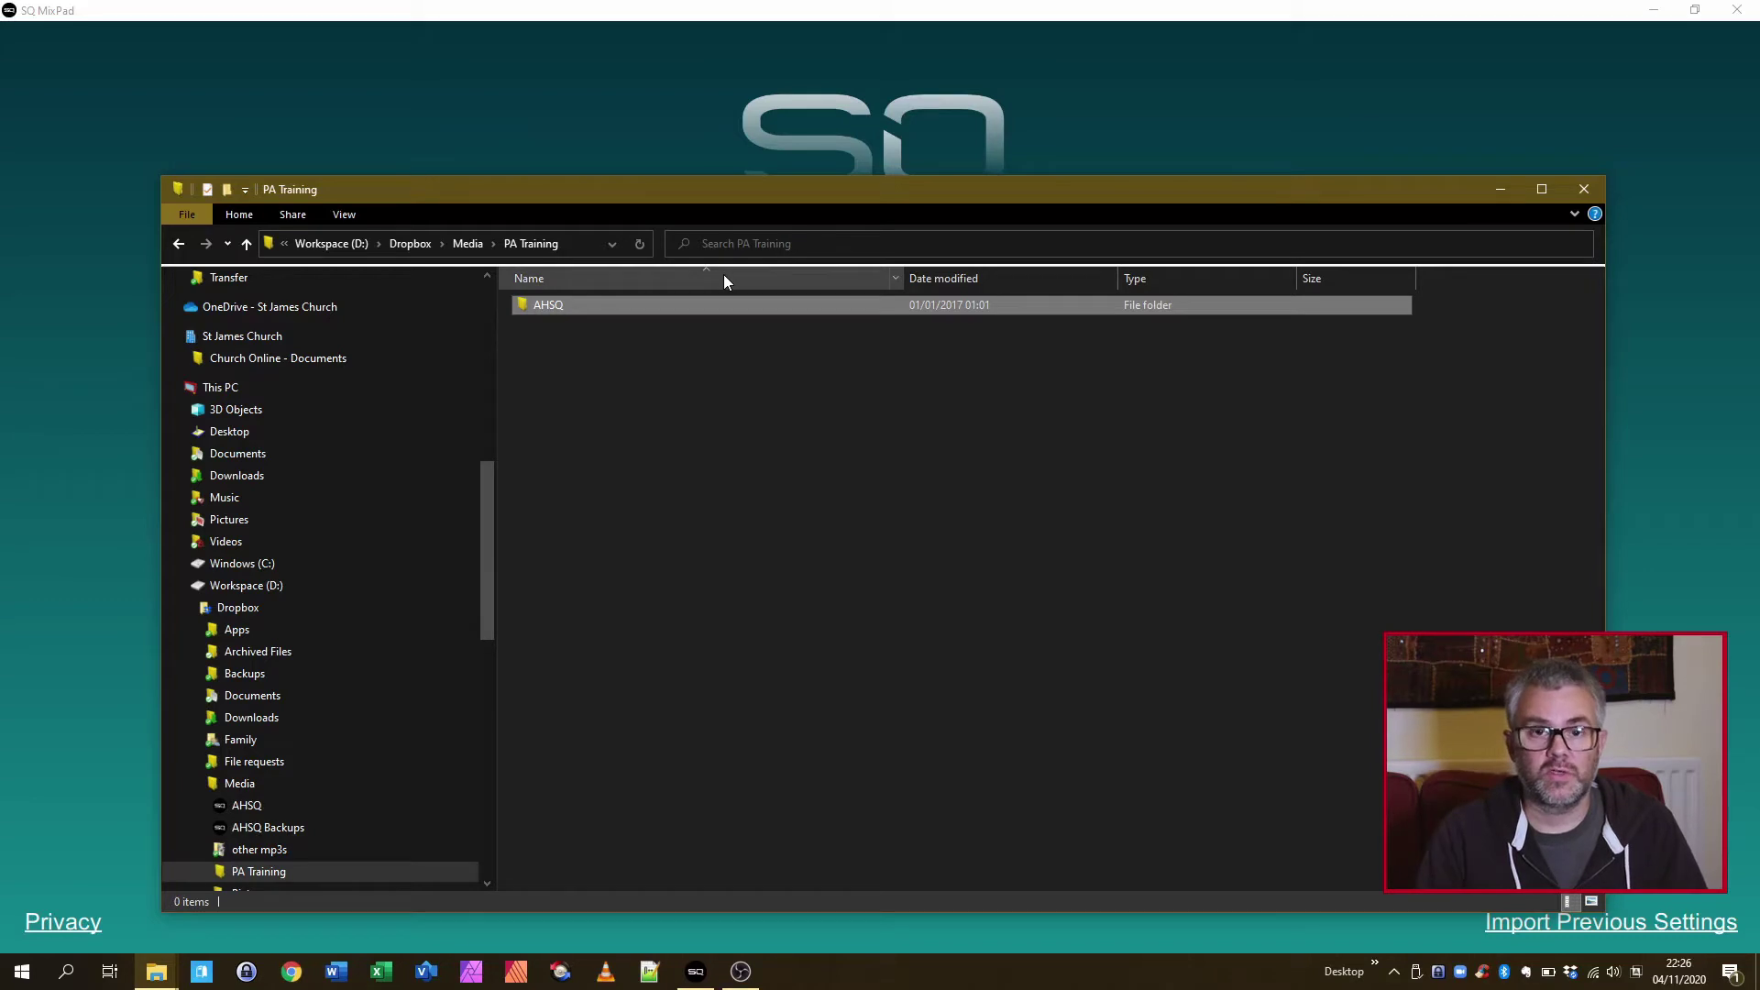
# - Zip the AHSQ folder with 7-Zip and rename the archive '20201104 Training'
pyautogui.rightClick(563, 310)
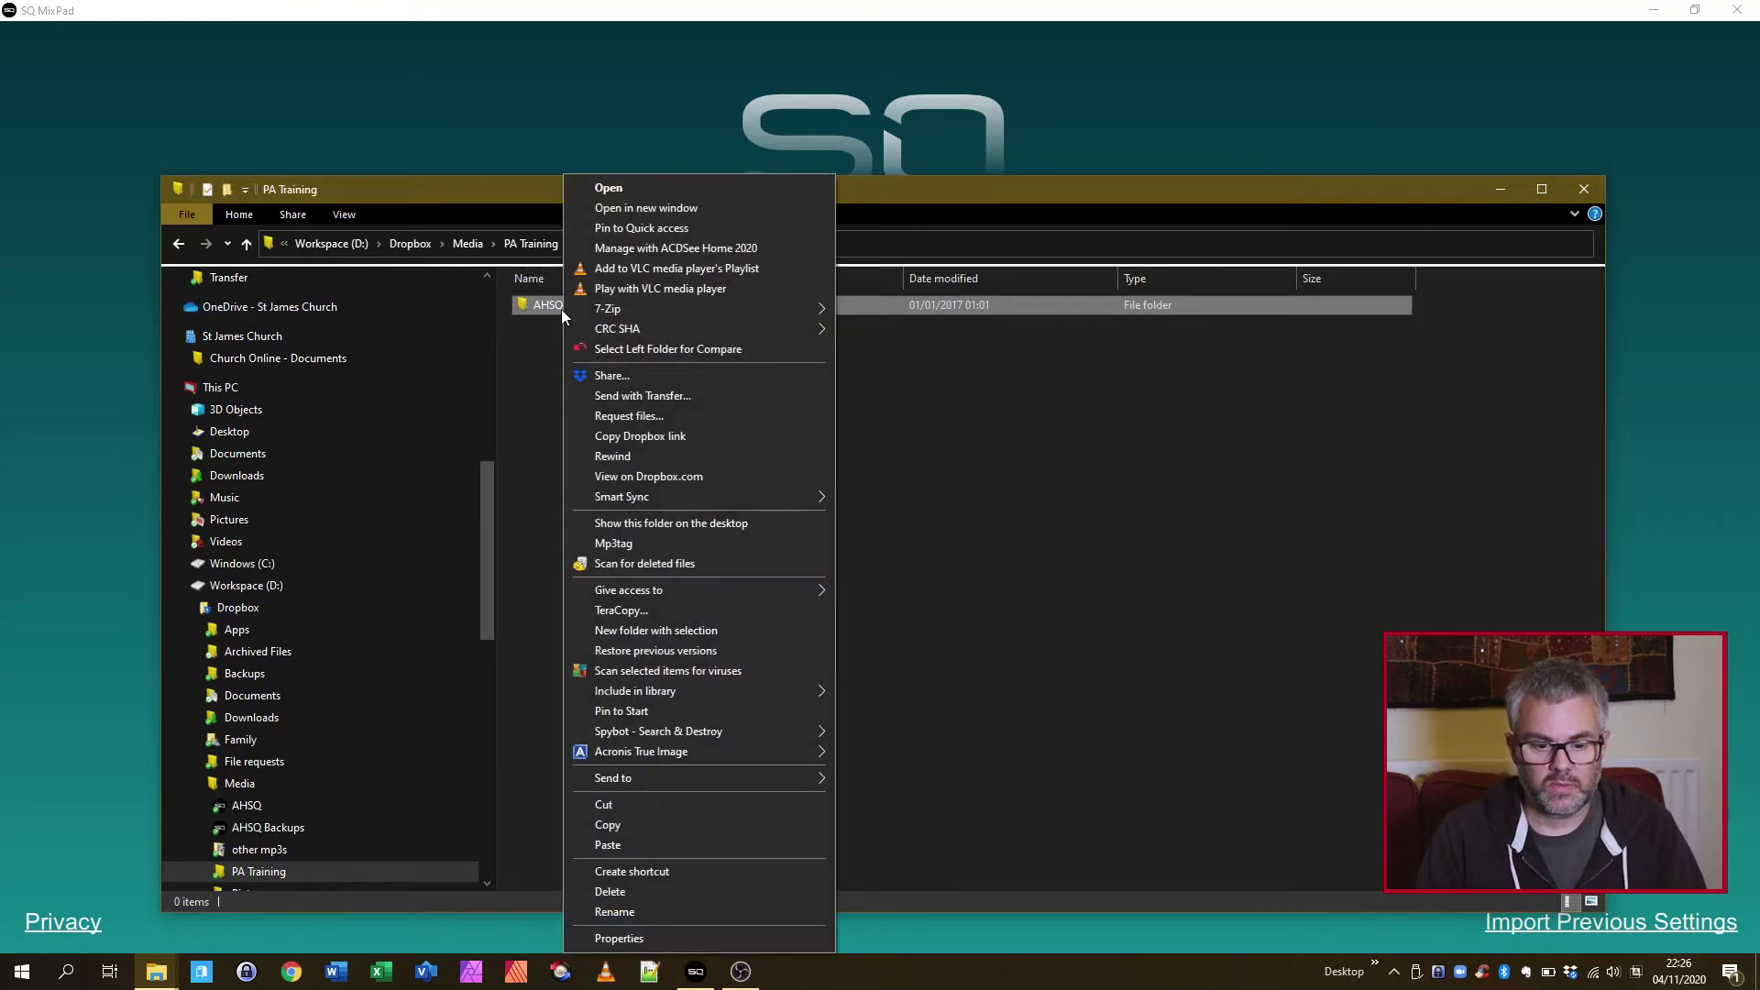
pyautogui.moveTo(683, 309)
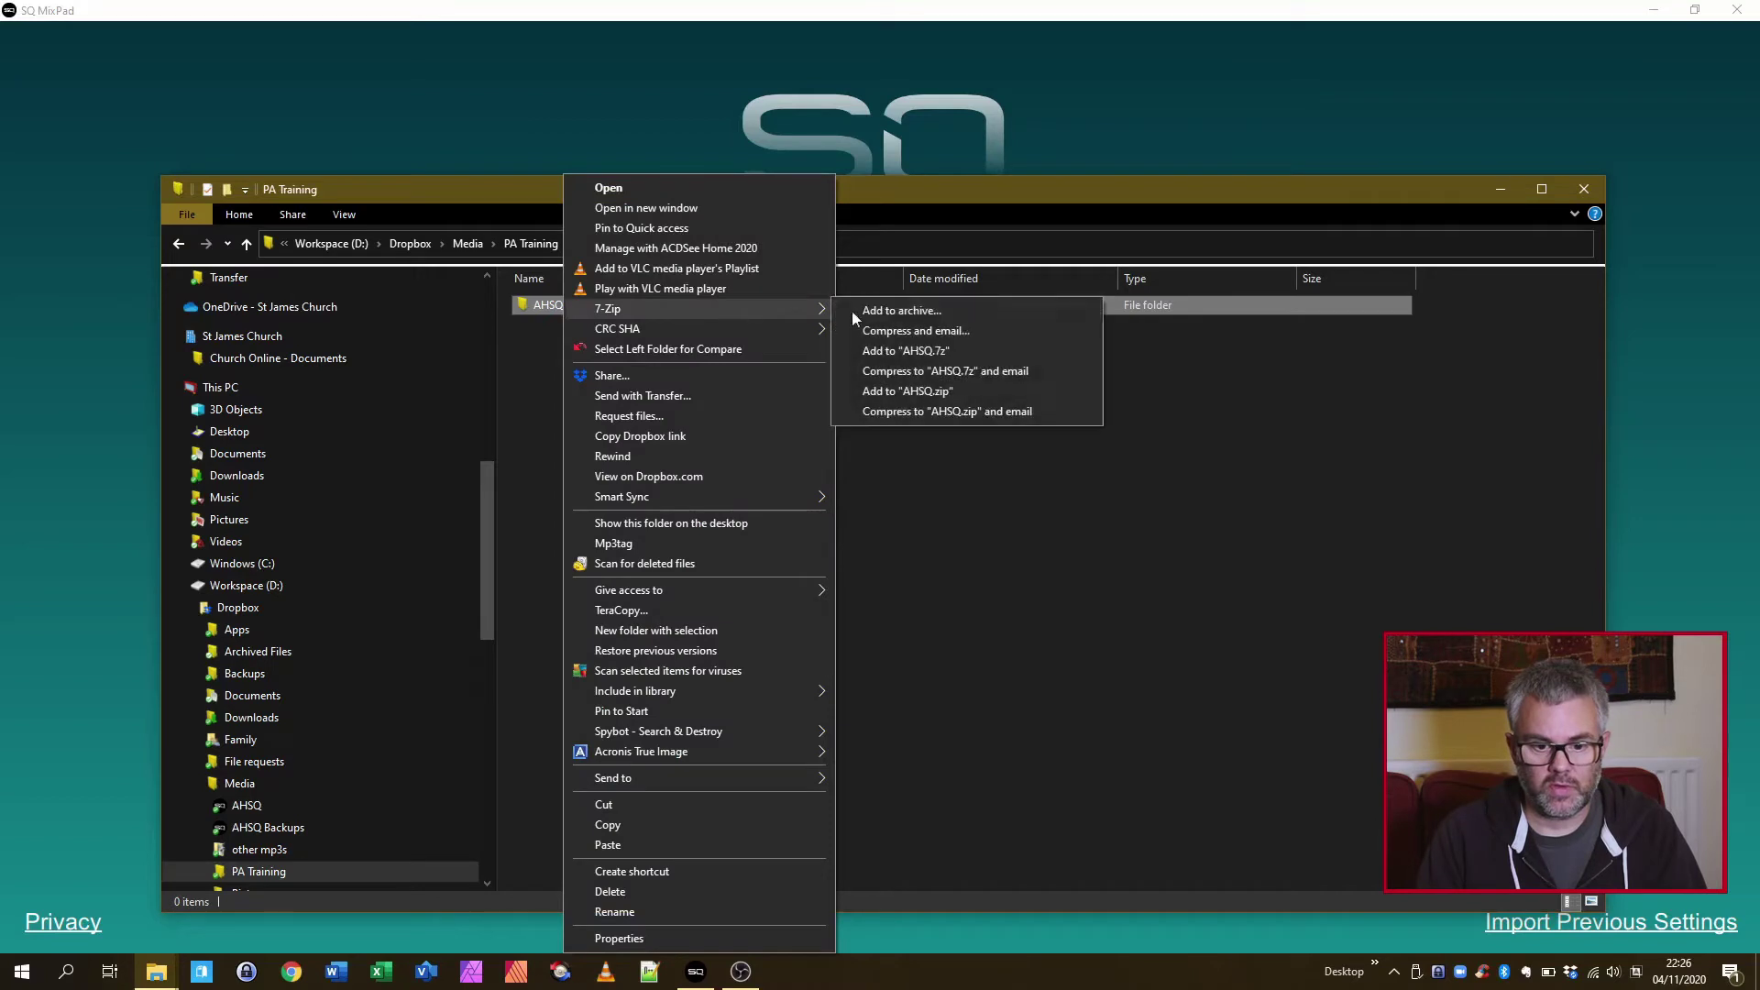
pyautogui.click(922, 392)
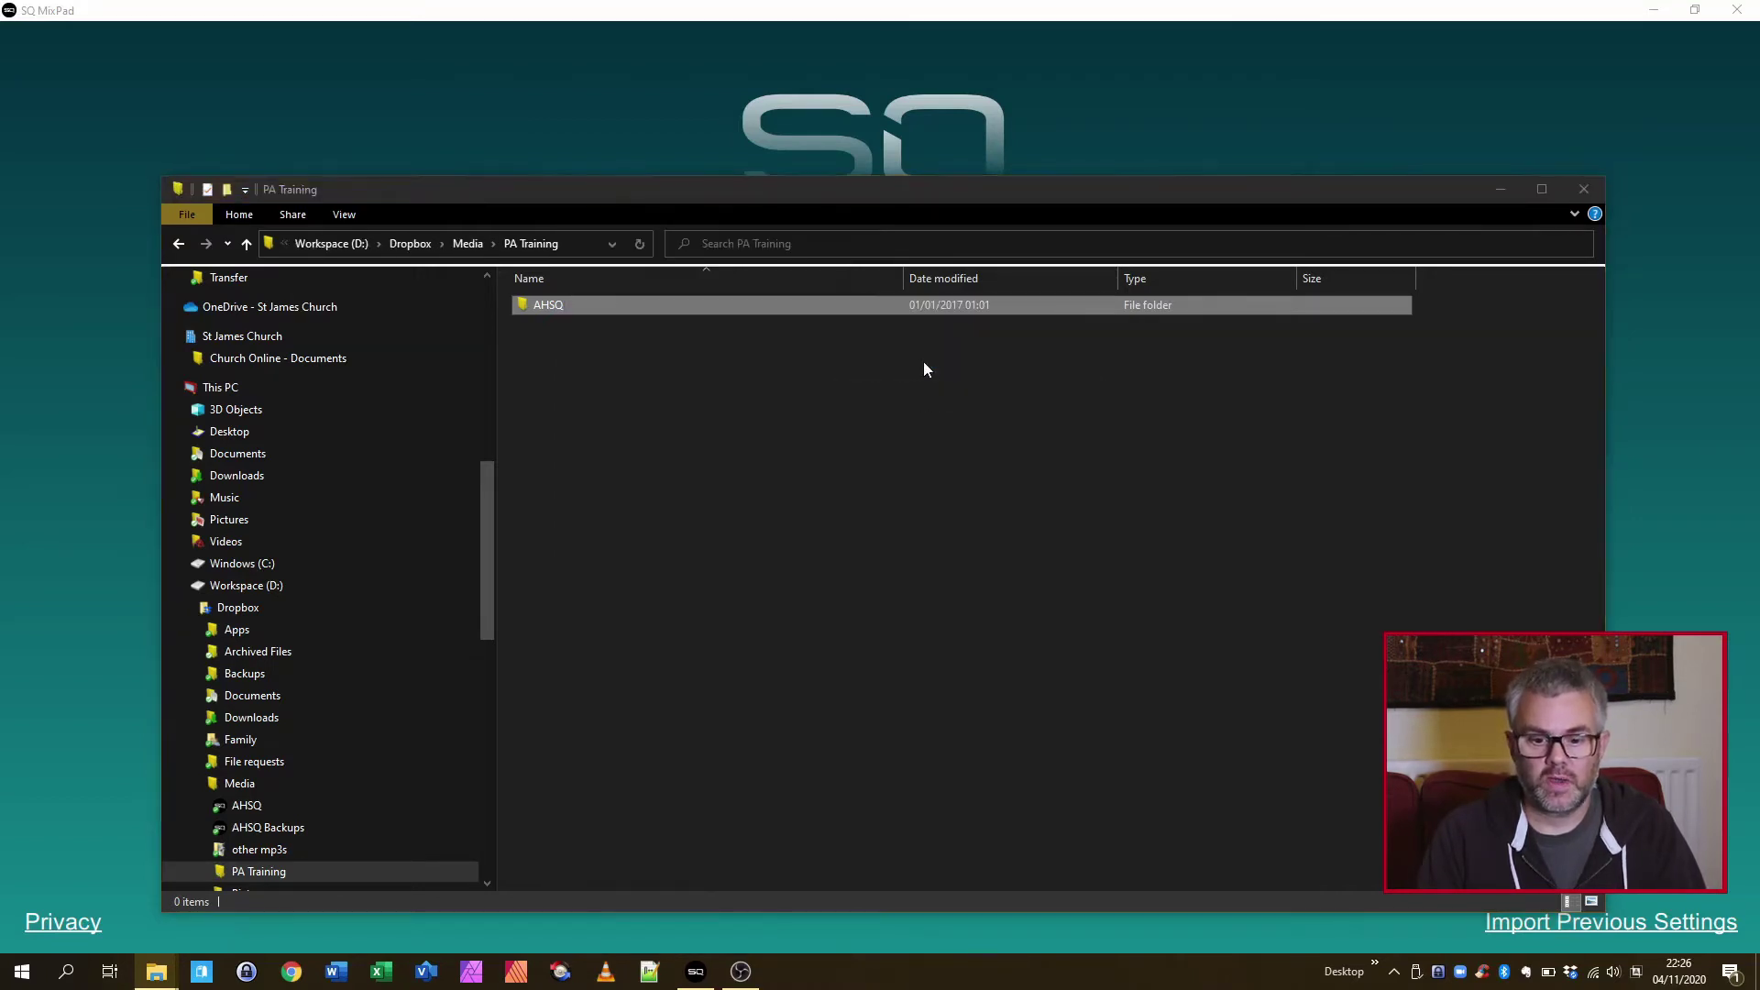
pyautogui.click(556, 325)
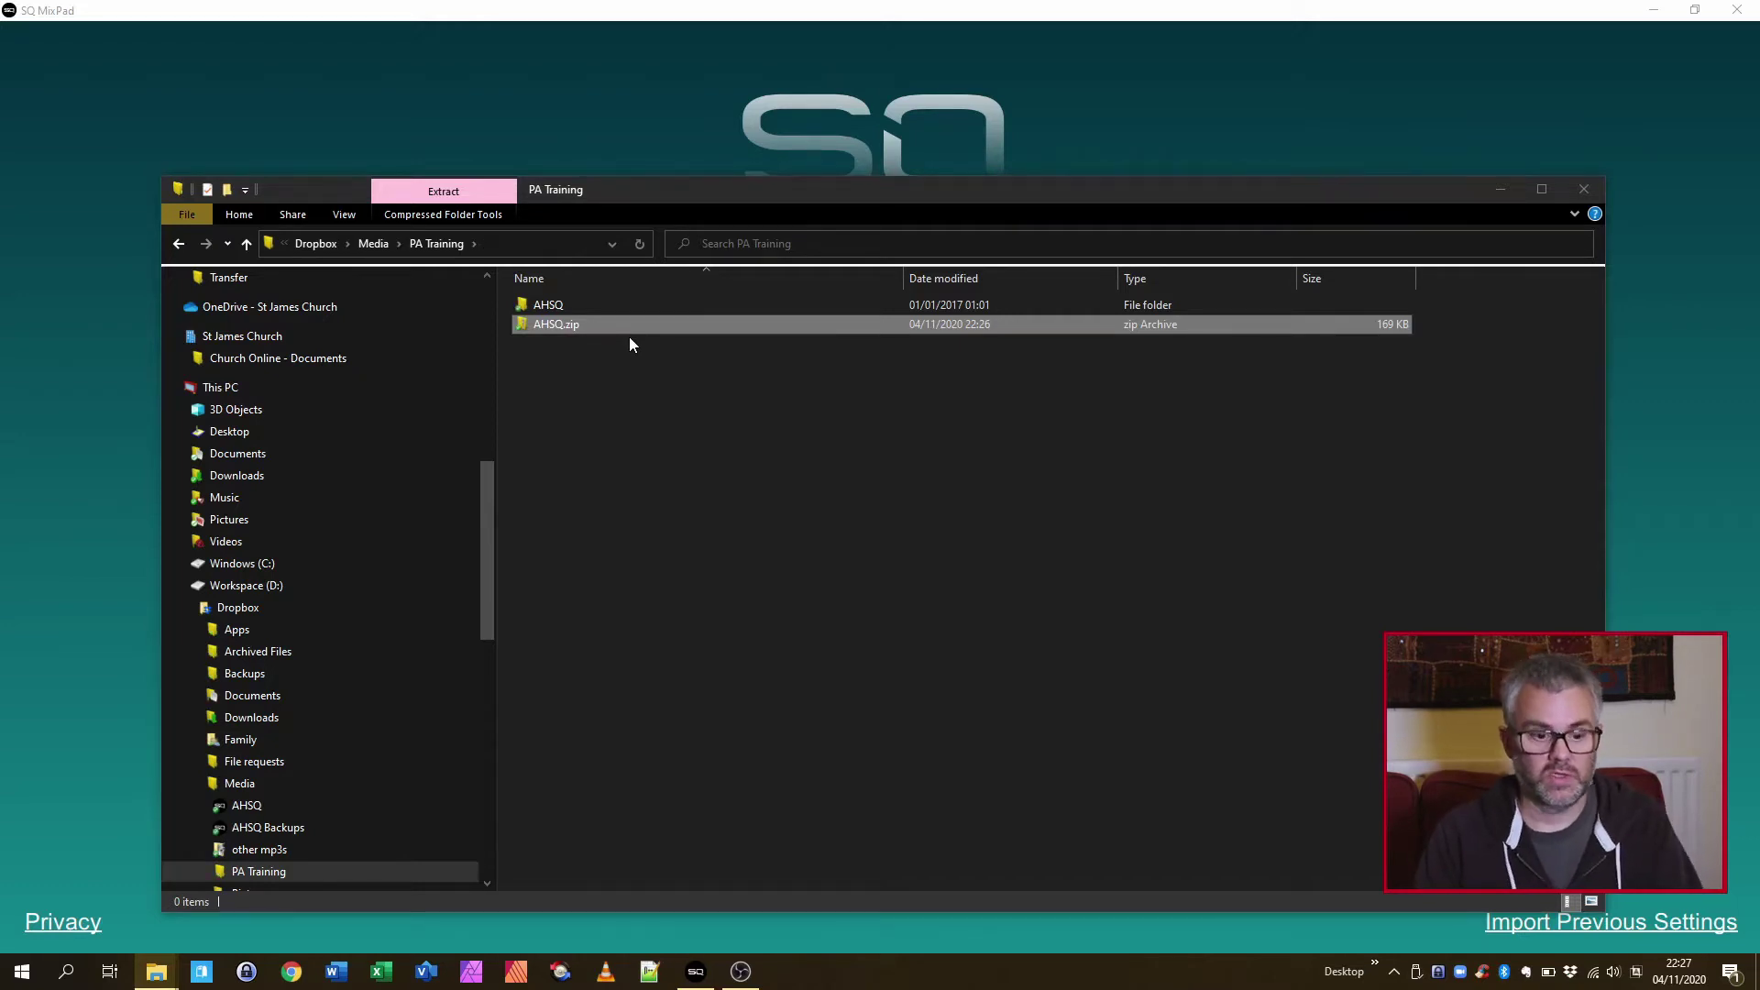
pyautogui.click(579, 333)
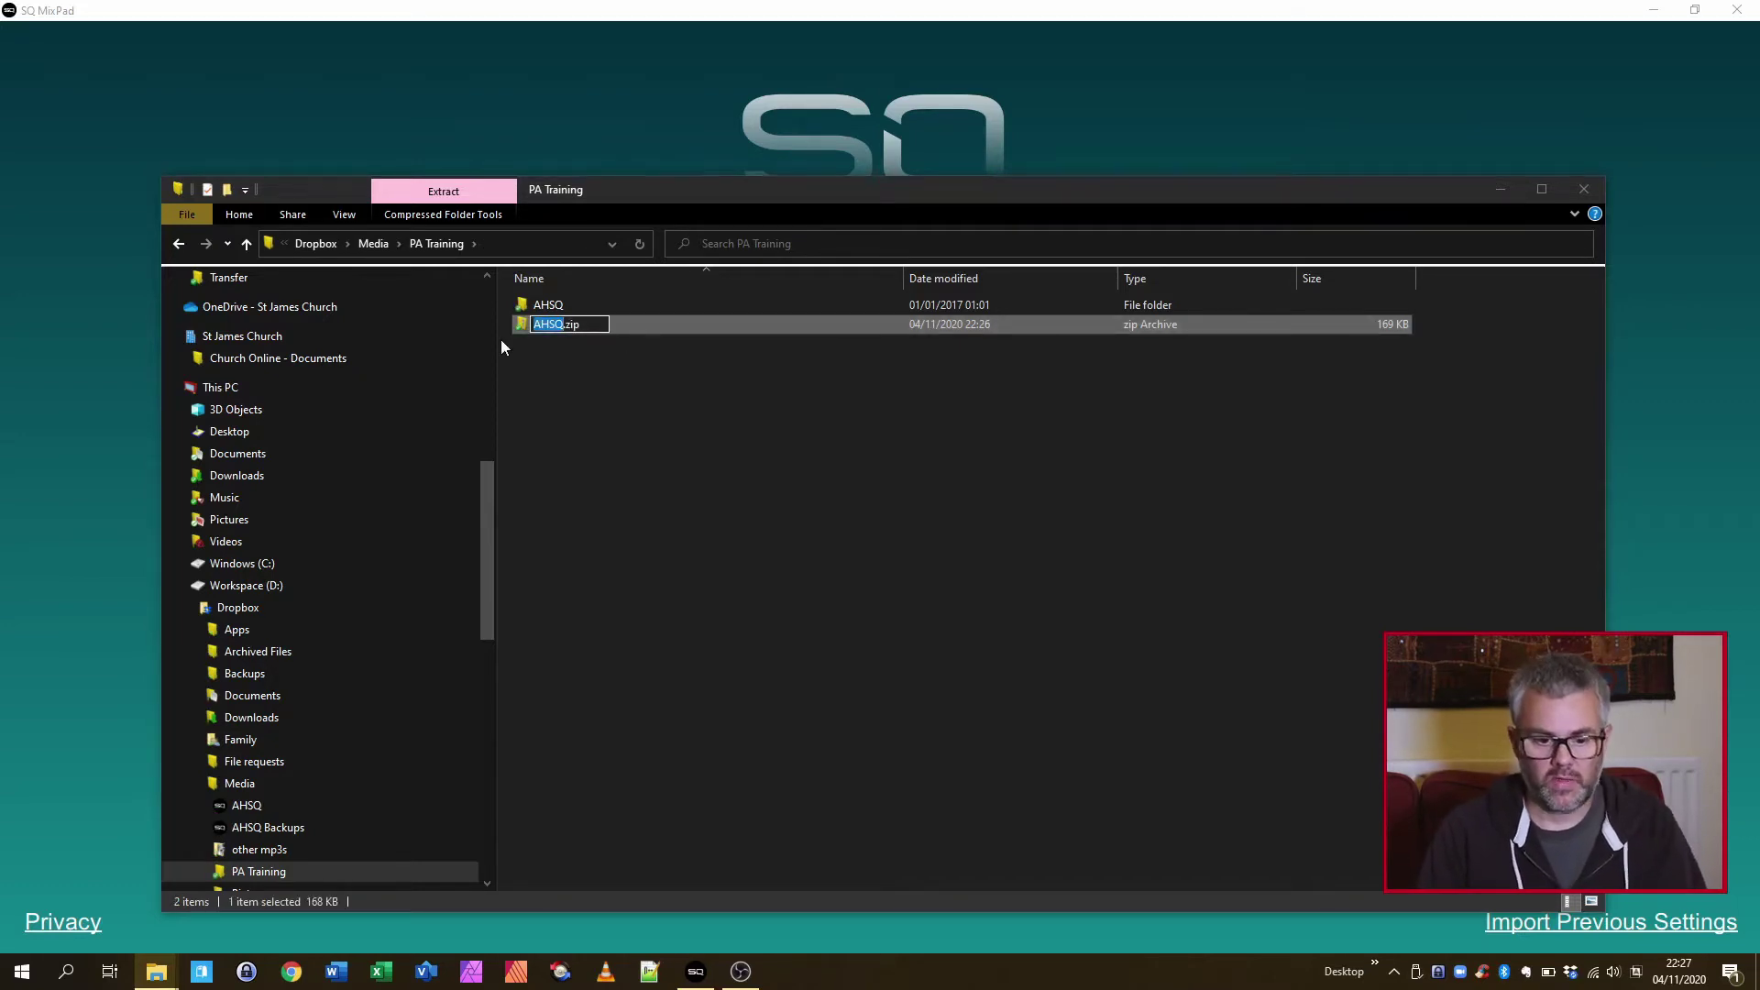
pyautogui.write('20201')
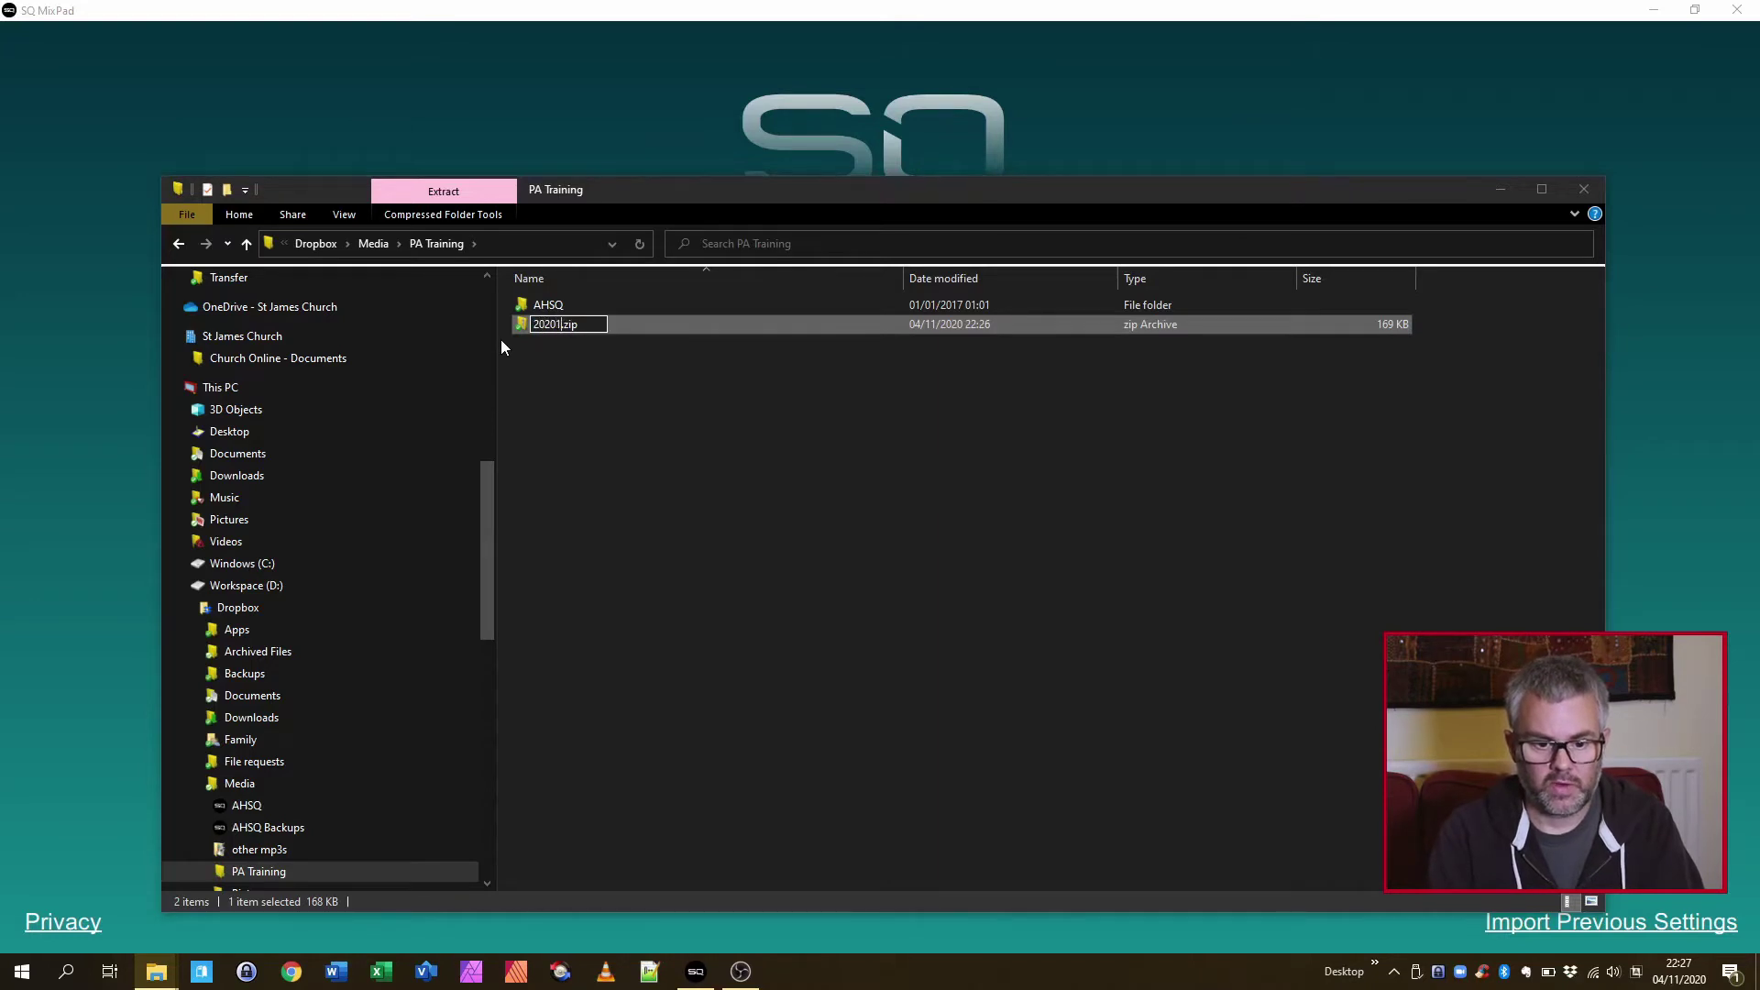
pyautogui.write('104')
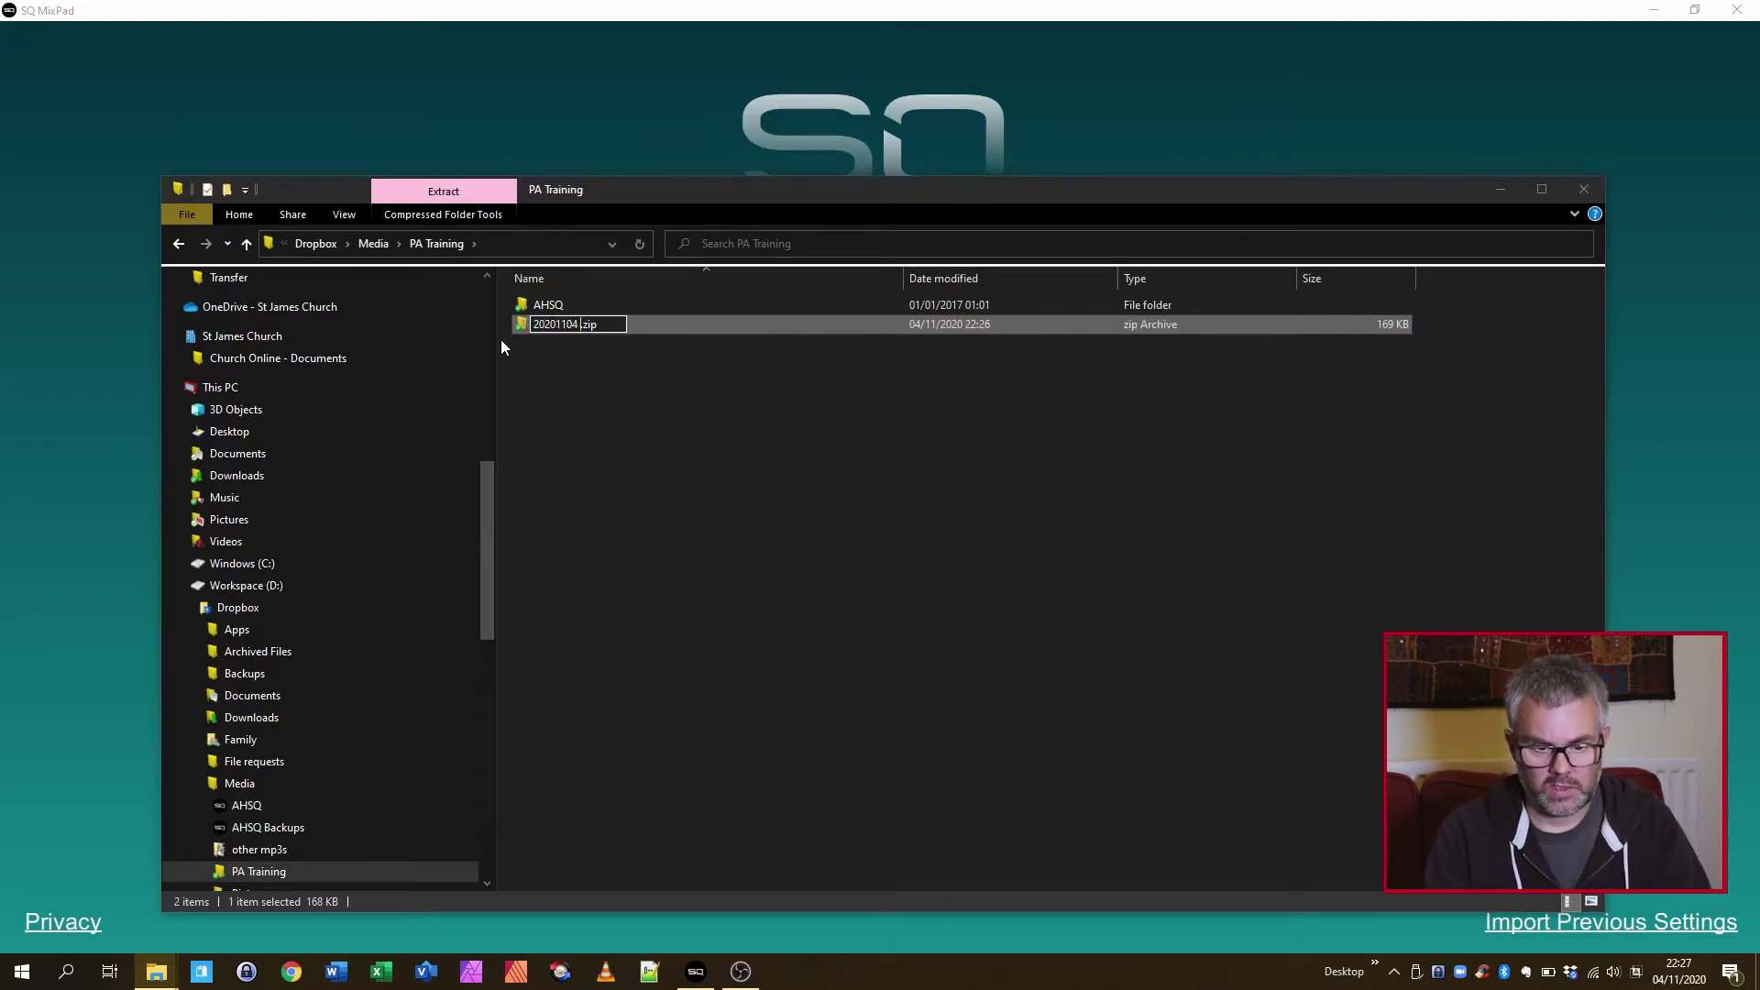
pyautogui.write(' Training')
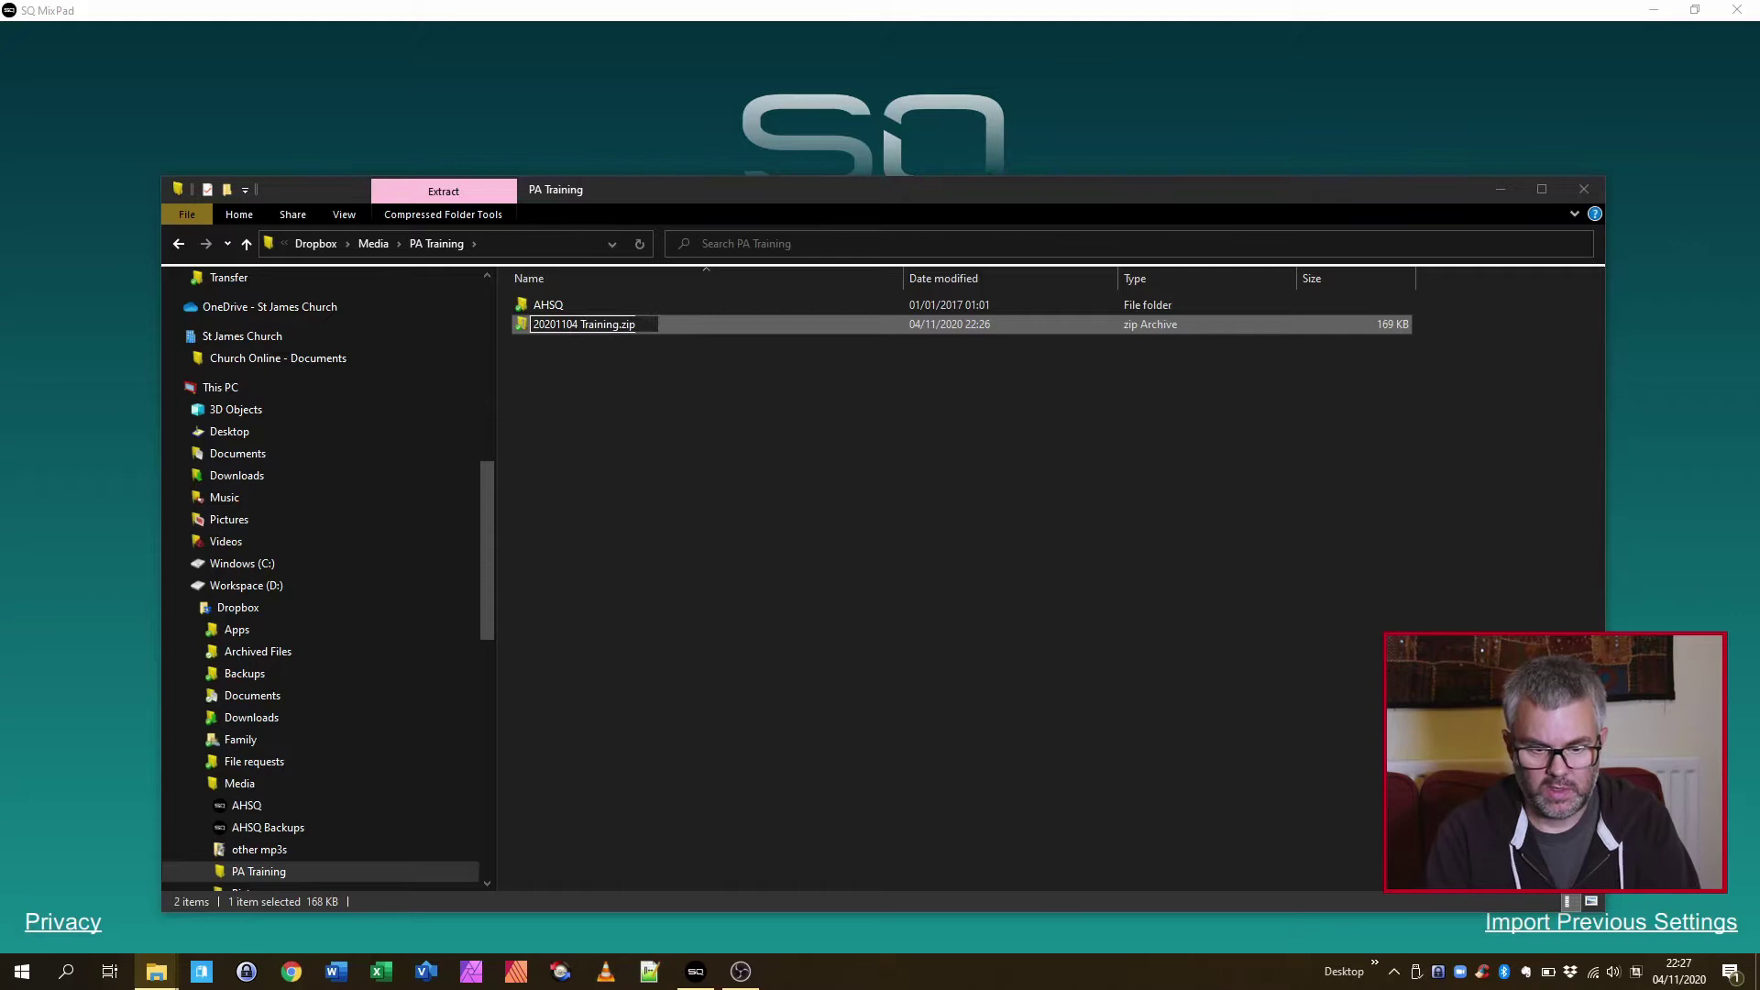
pyautogui.press('Return')
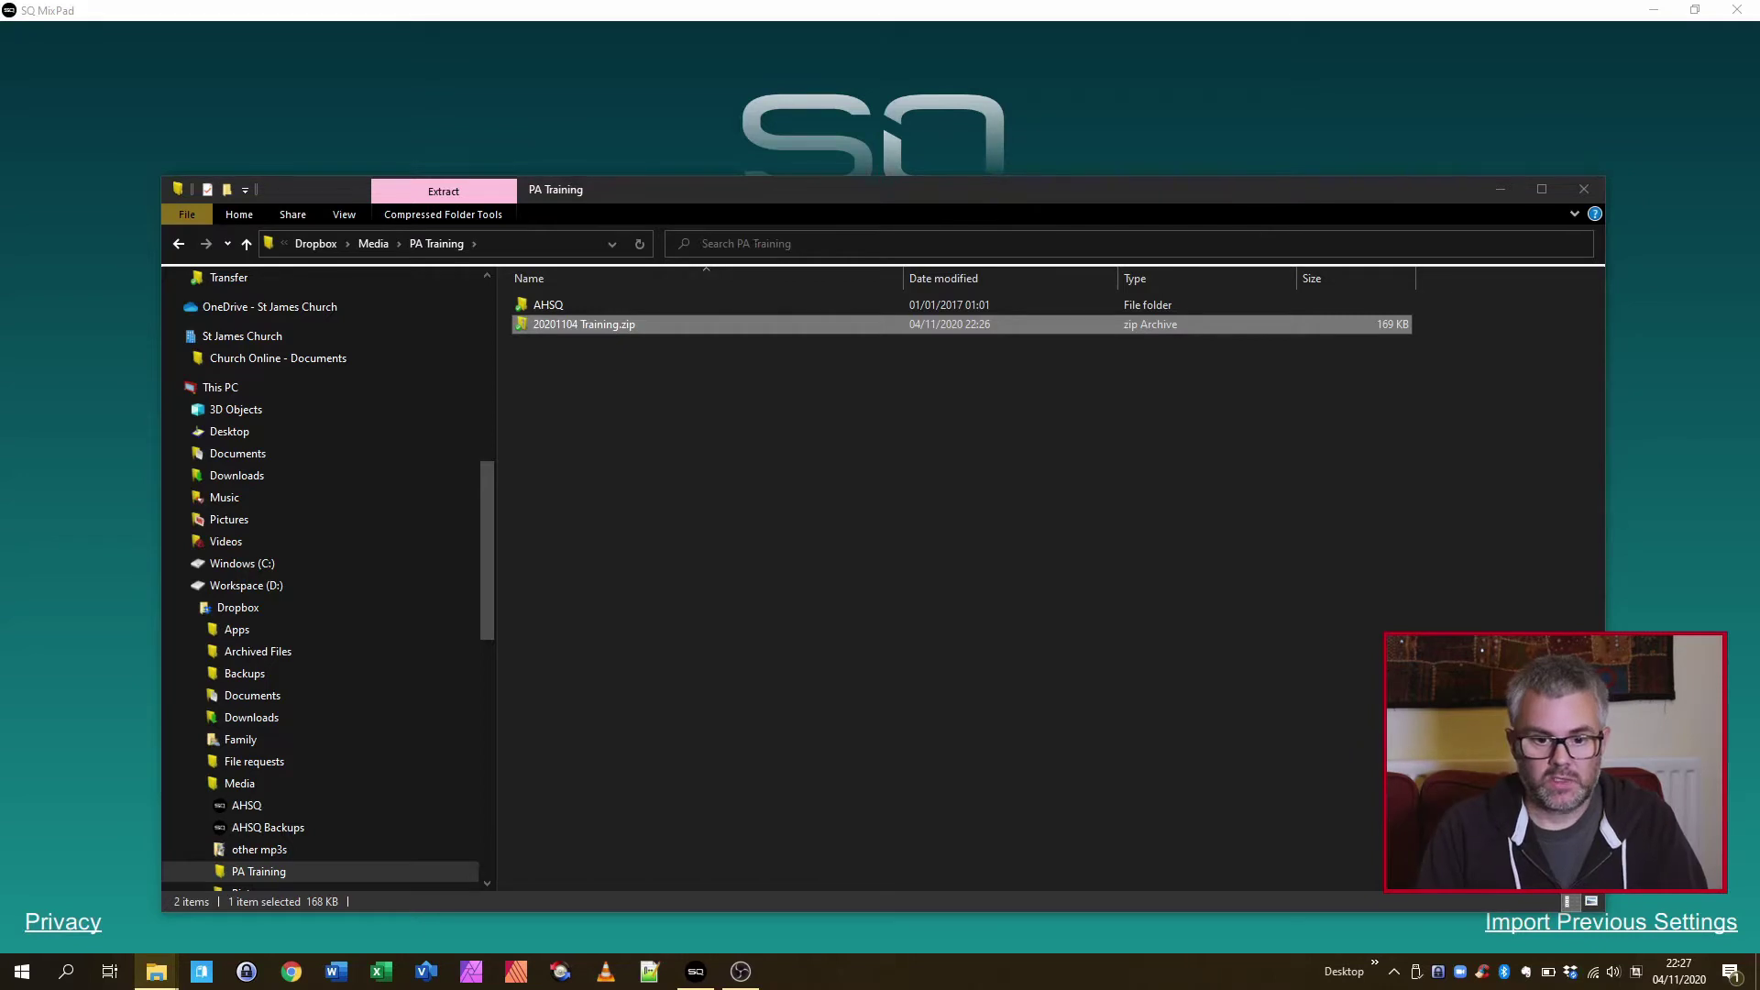
# - Bring SQ MixPad forward and connect to an offline SQ-6 unit
pyautogui.click(941, 13)
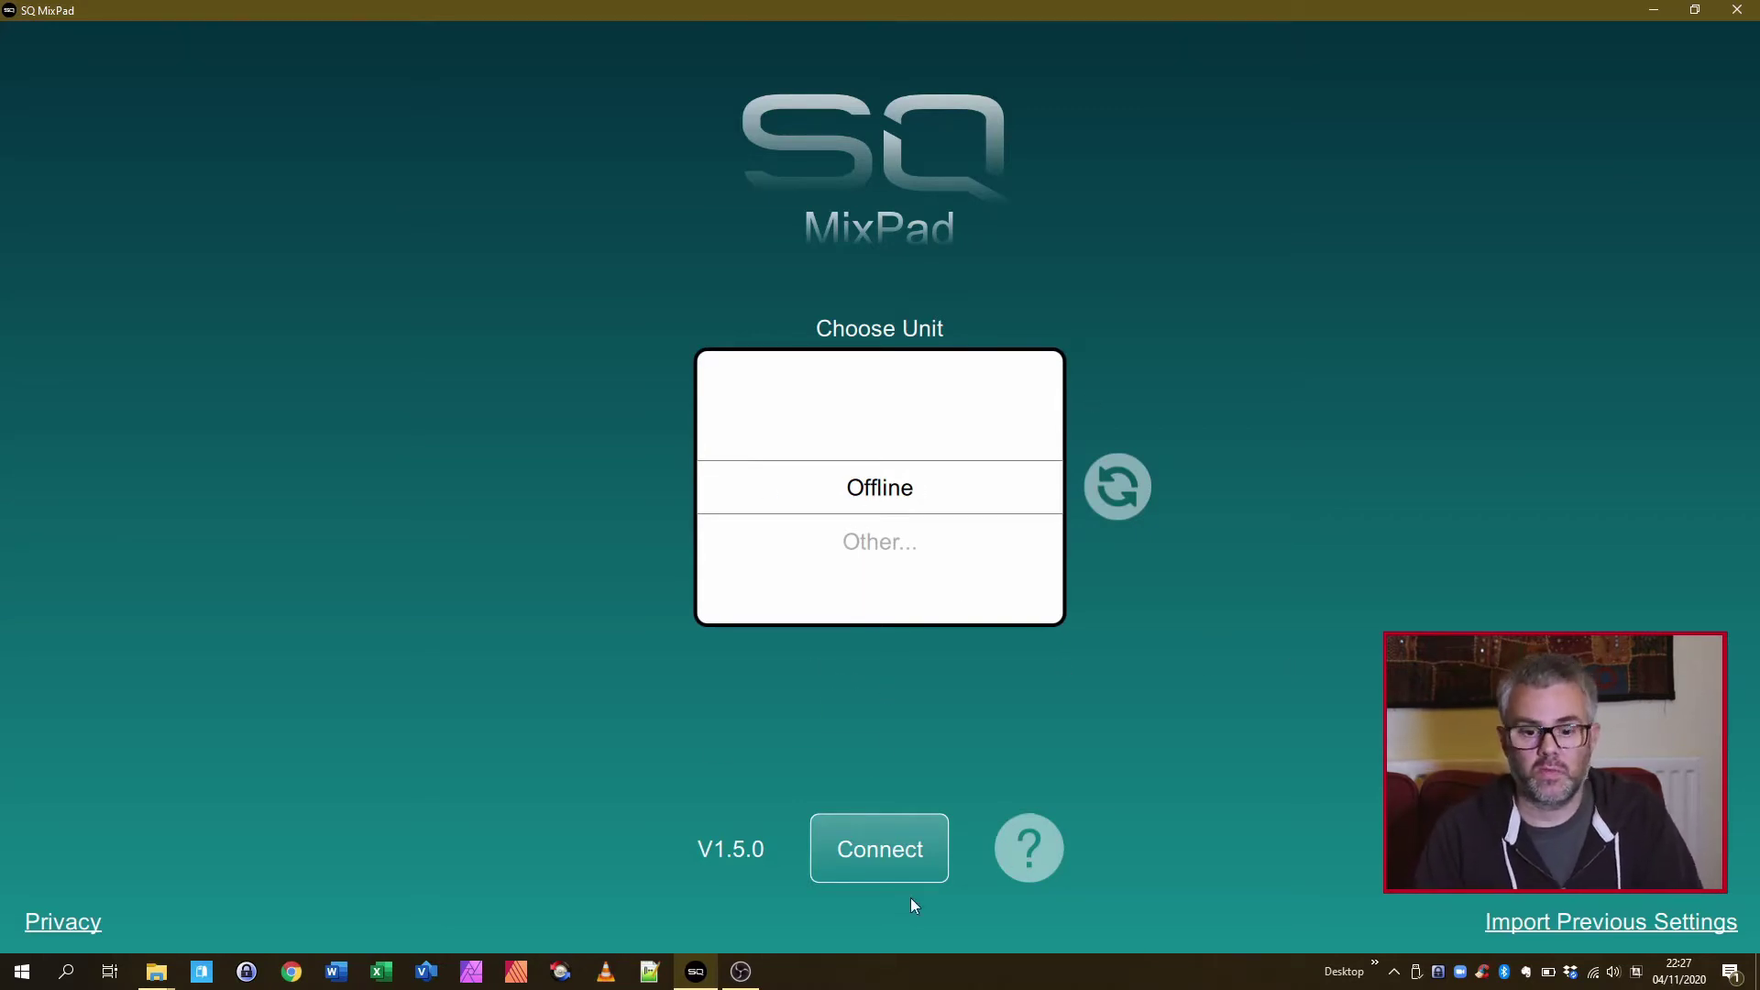
pyautogui.click(872, 854)
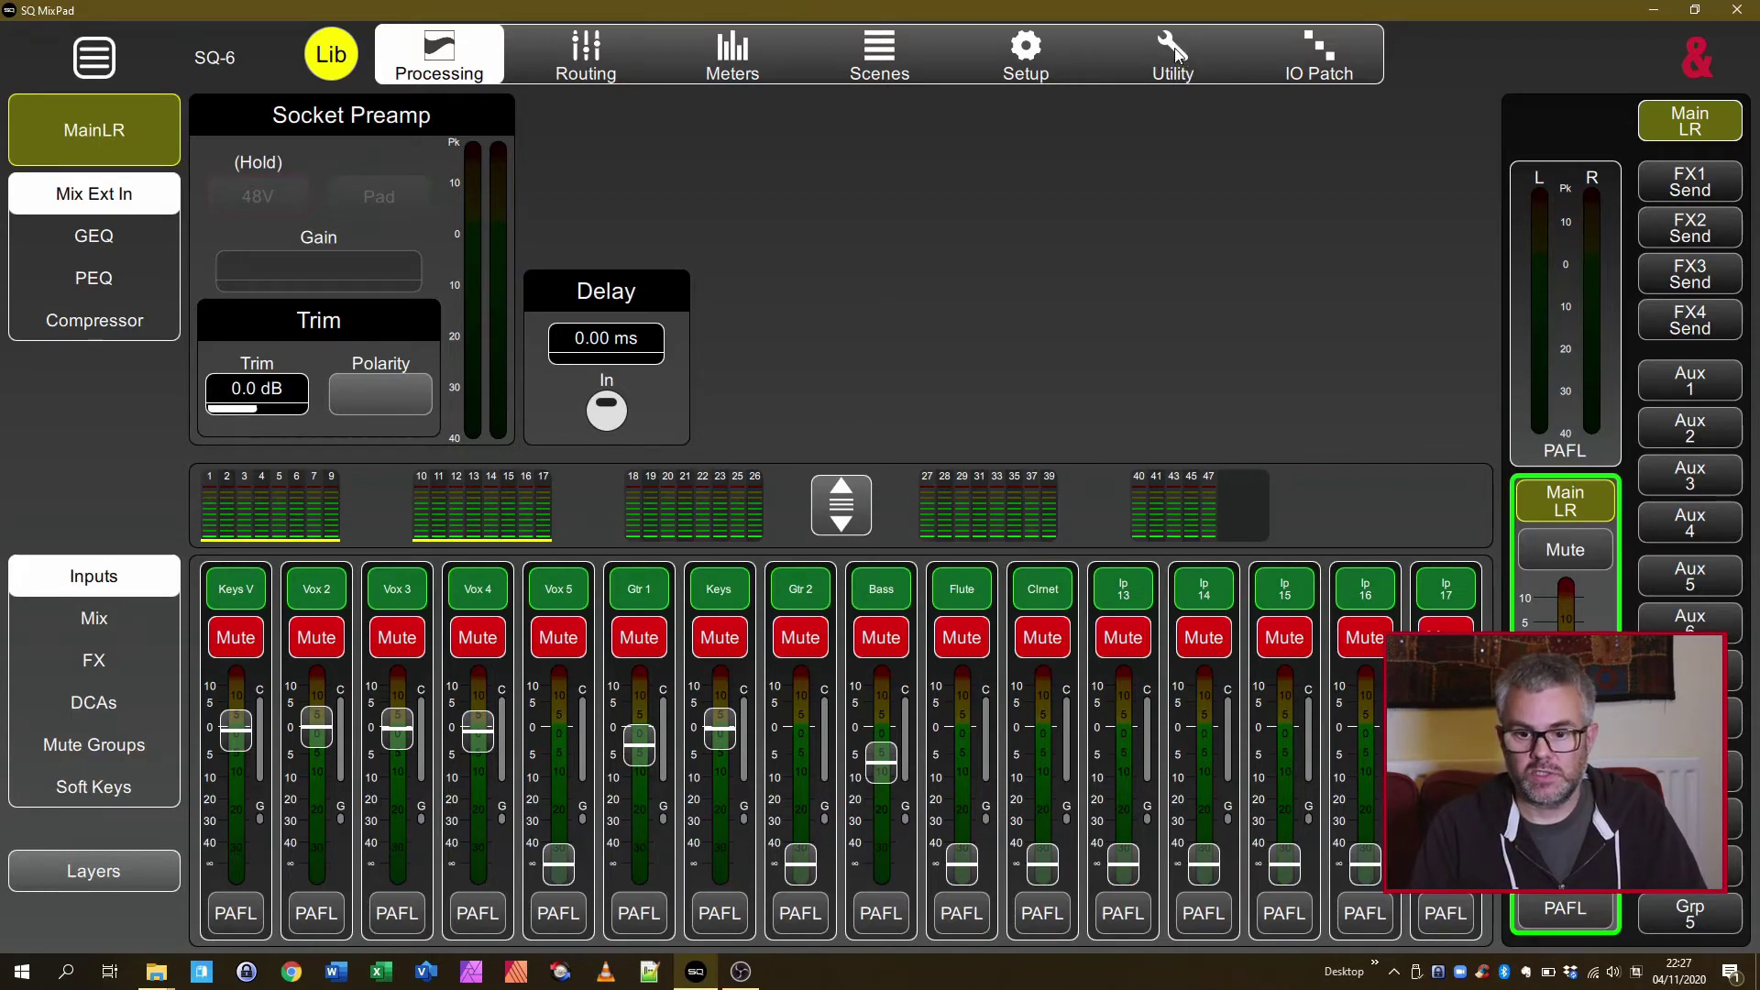
# - Set the Shows working directory to D:/Dropbox/Media/PA Training/AHSQ
pyautogui.click(1177, 57)
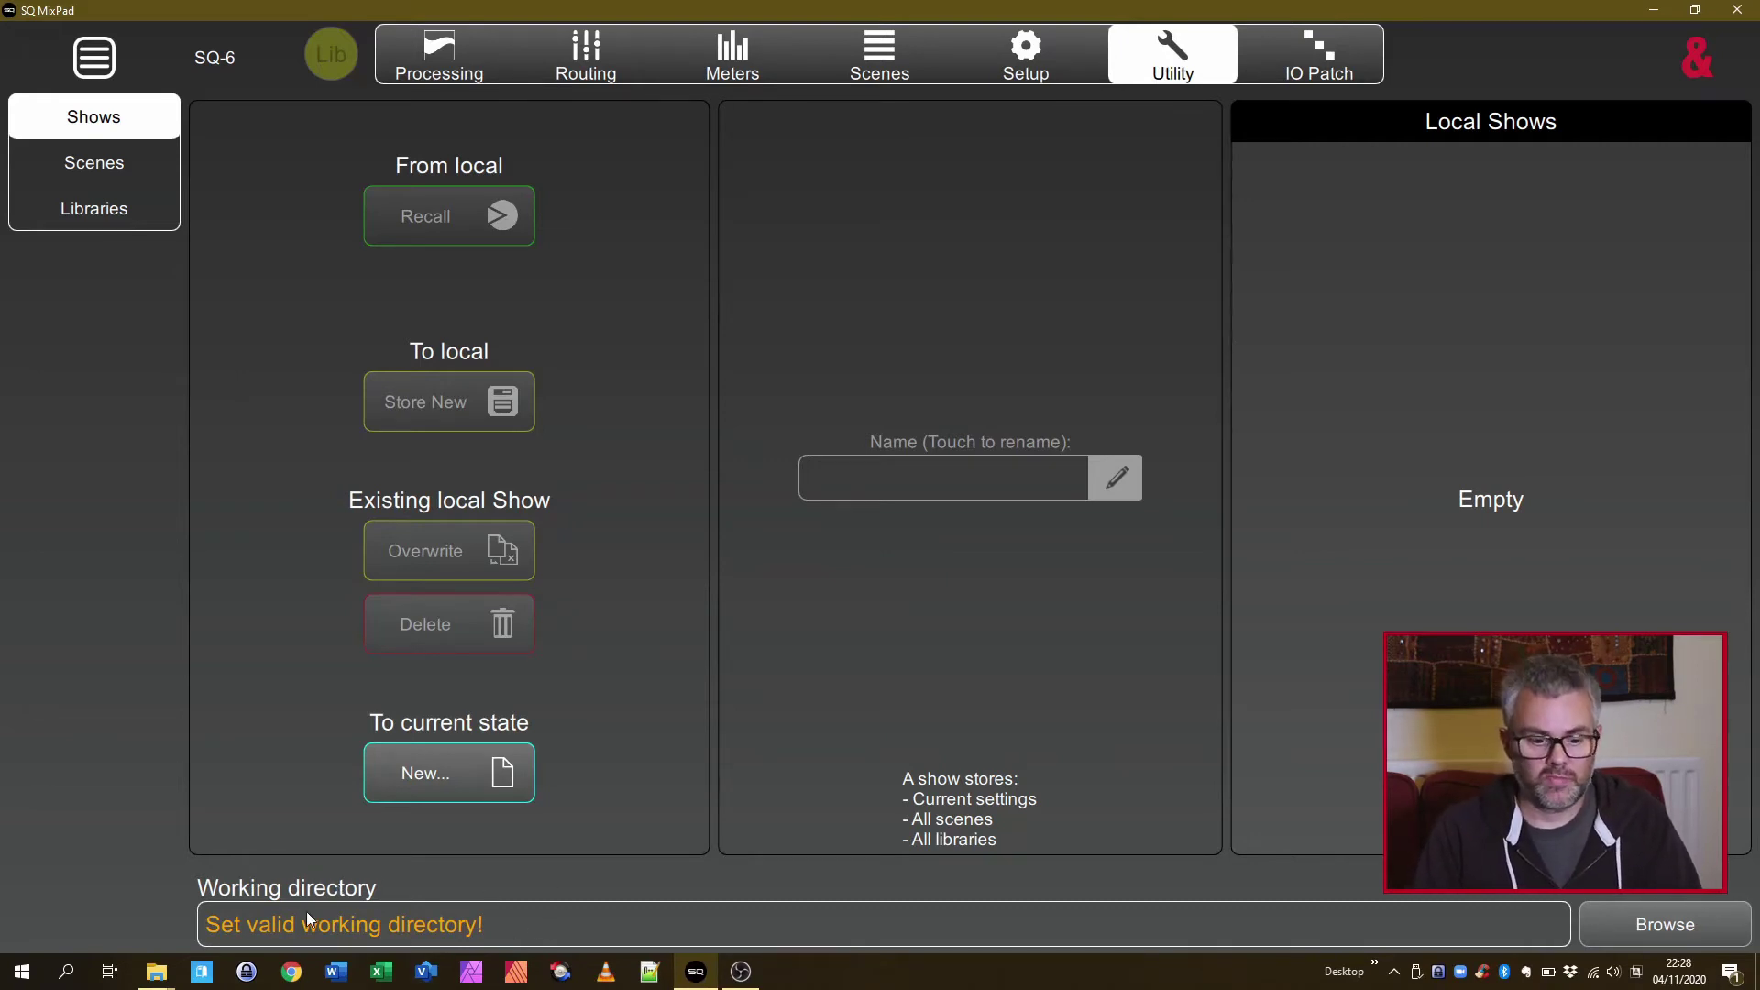
pyautogui.click(1659, 922)
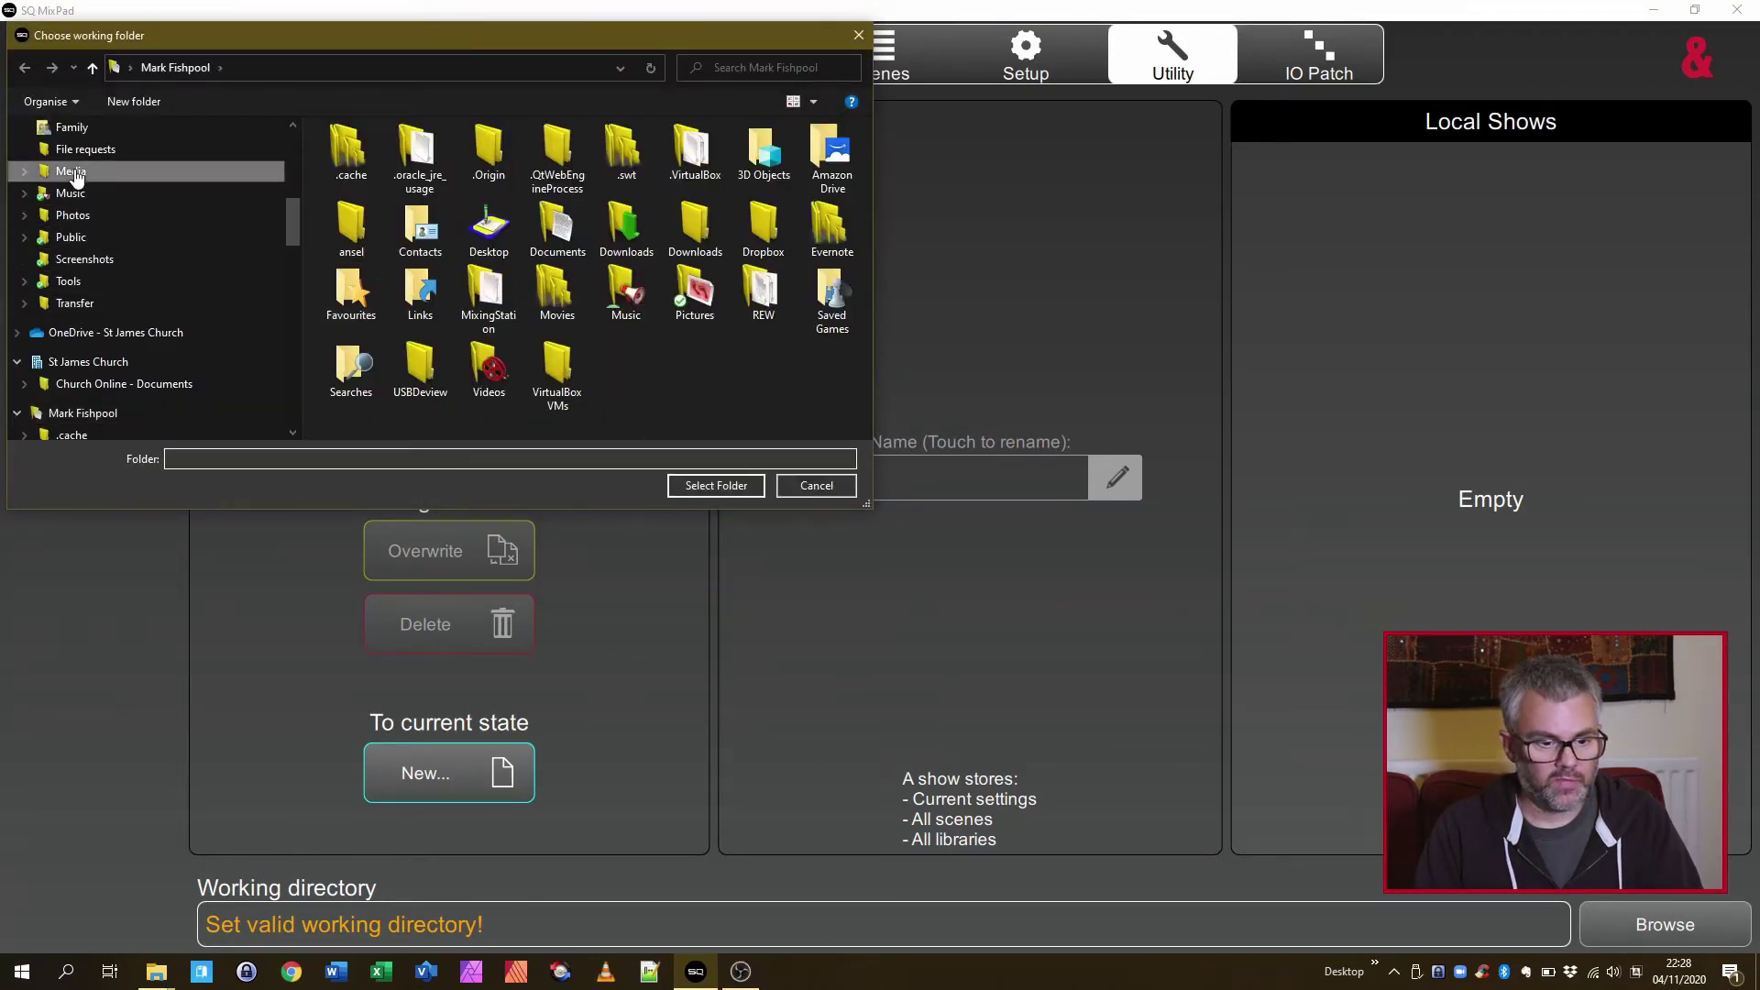
pyautogui.click(73, 174)
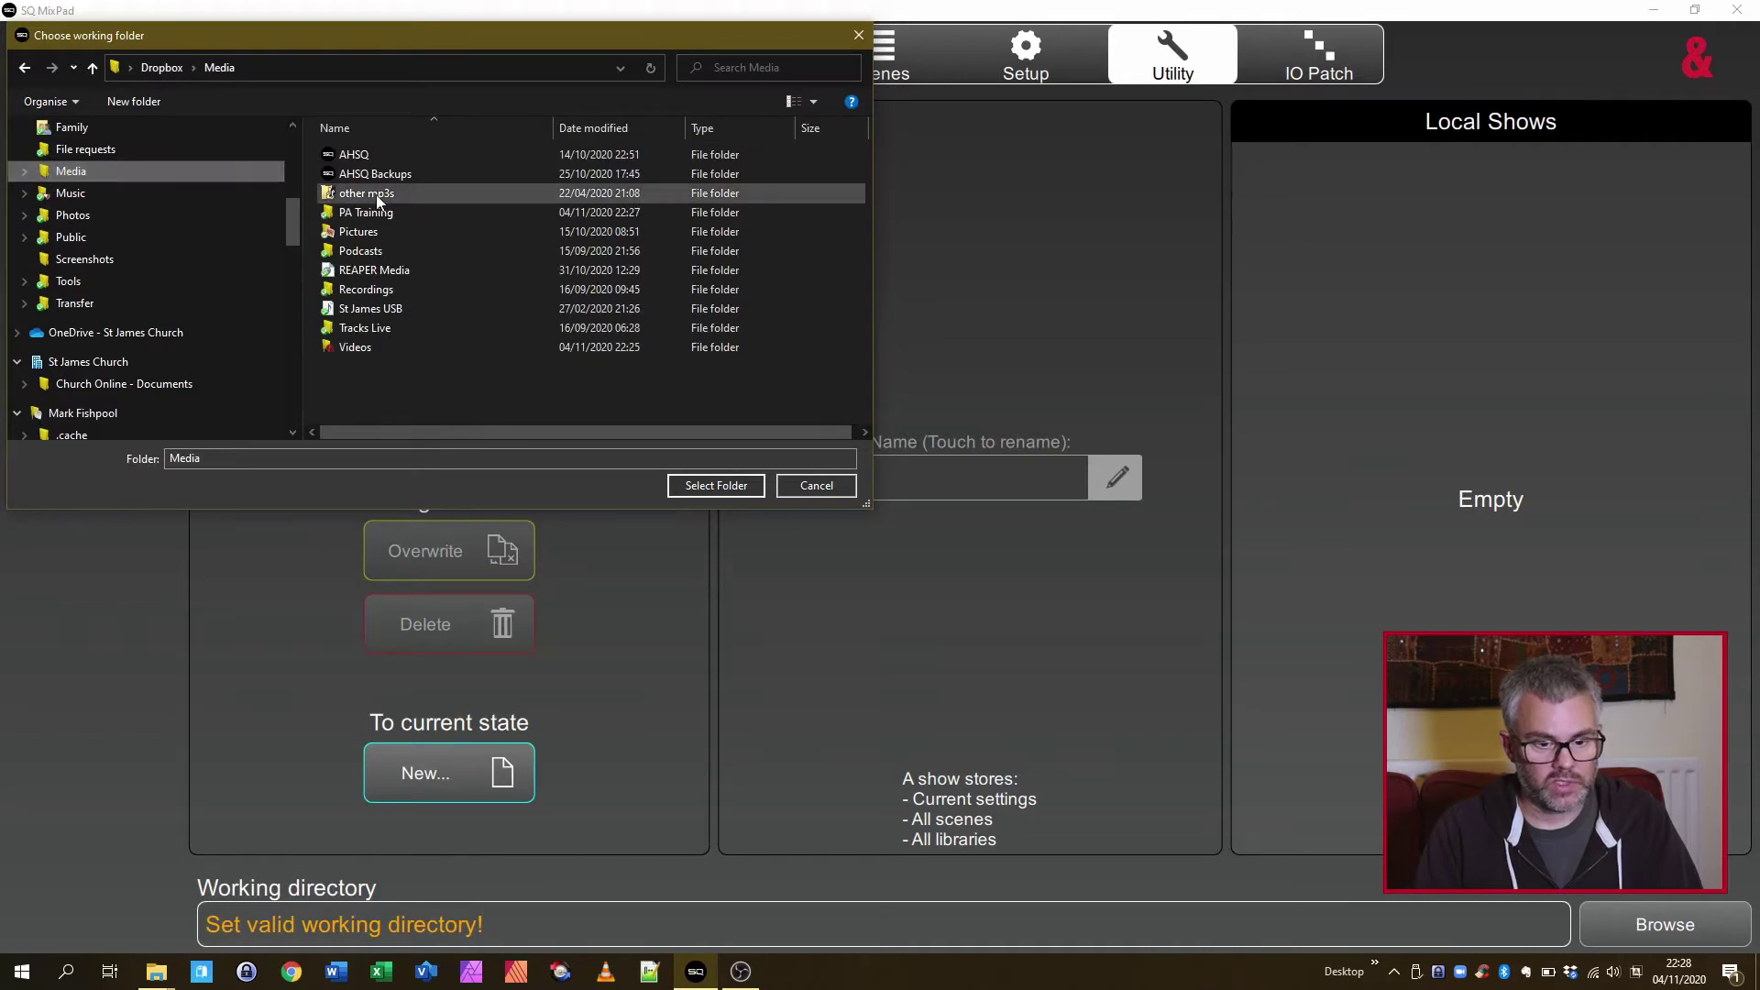
pyautogui.doubleClick(371, 211)
pyautogui.click(355, 154)
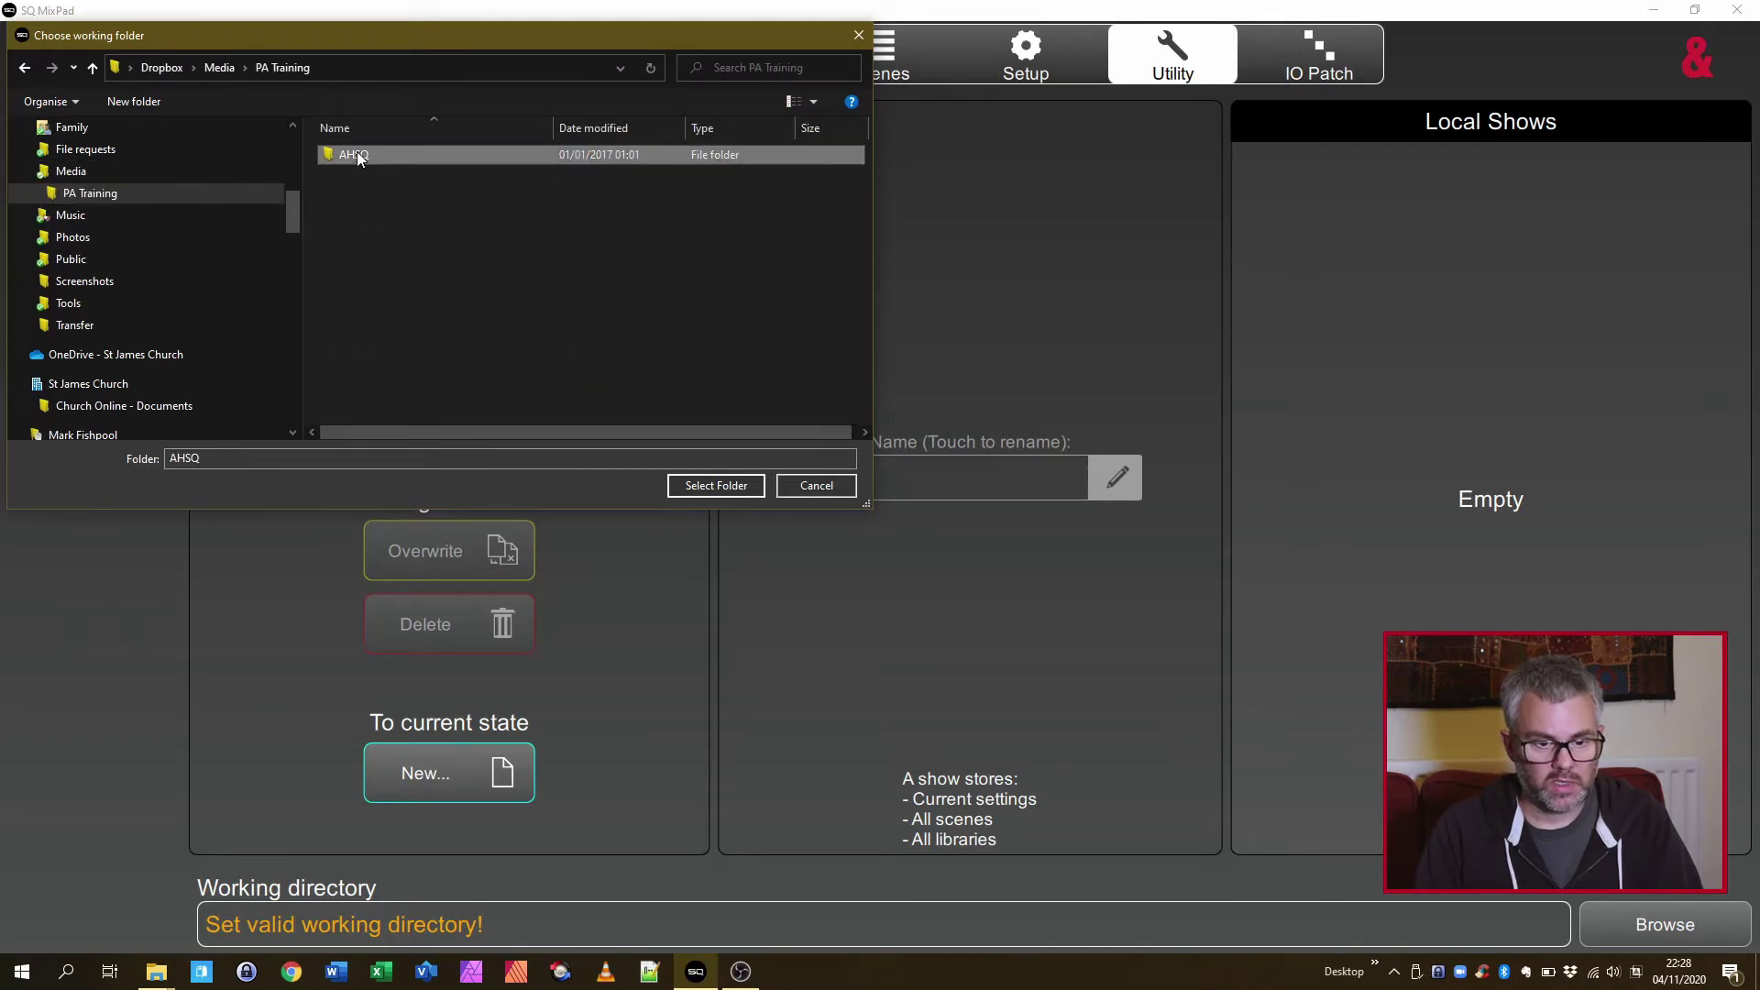
pyautogui.doubleClick(355, 154)
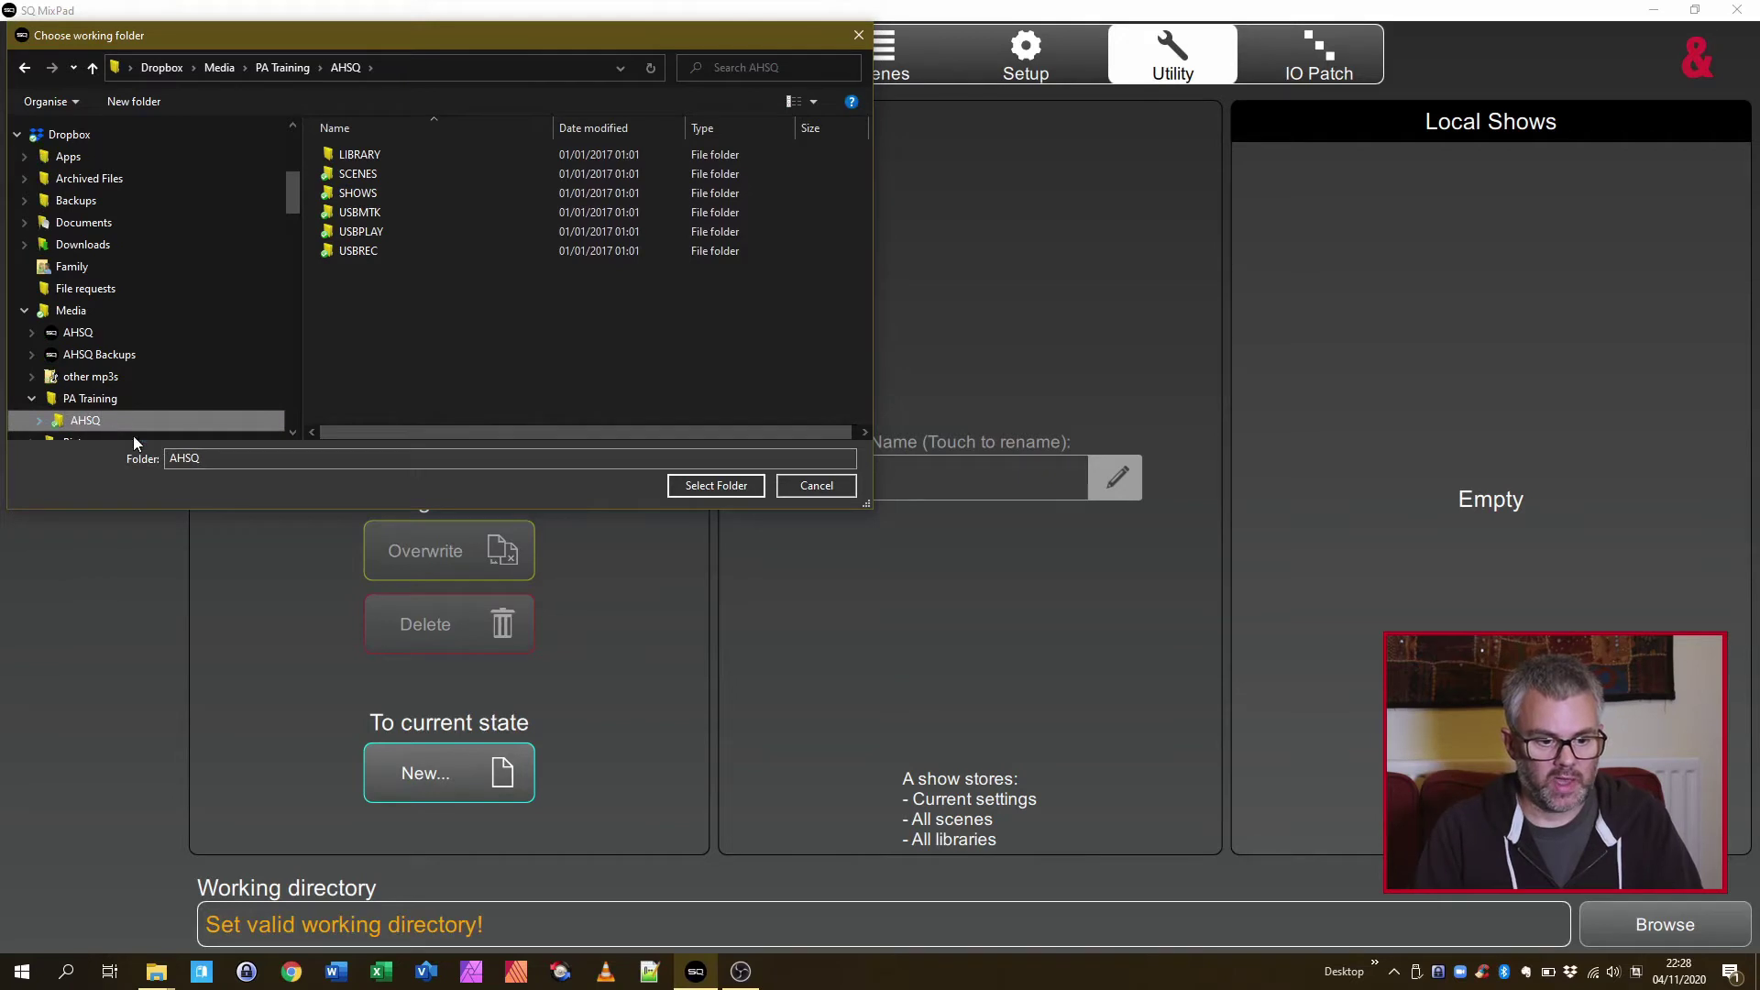
pyautogui.click(705, 486)
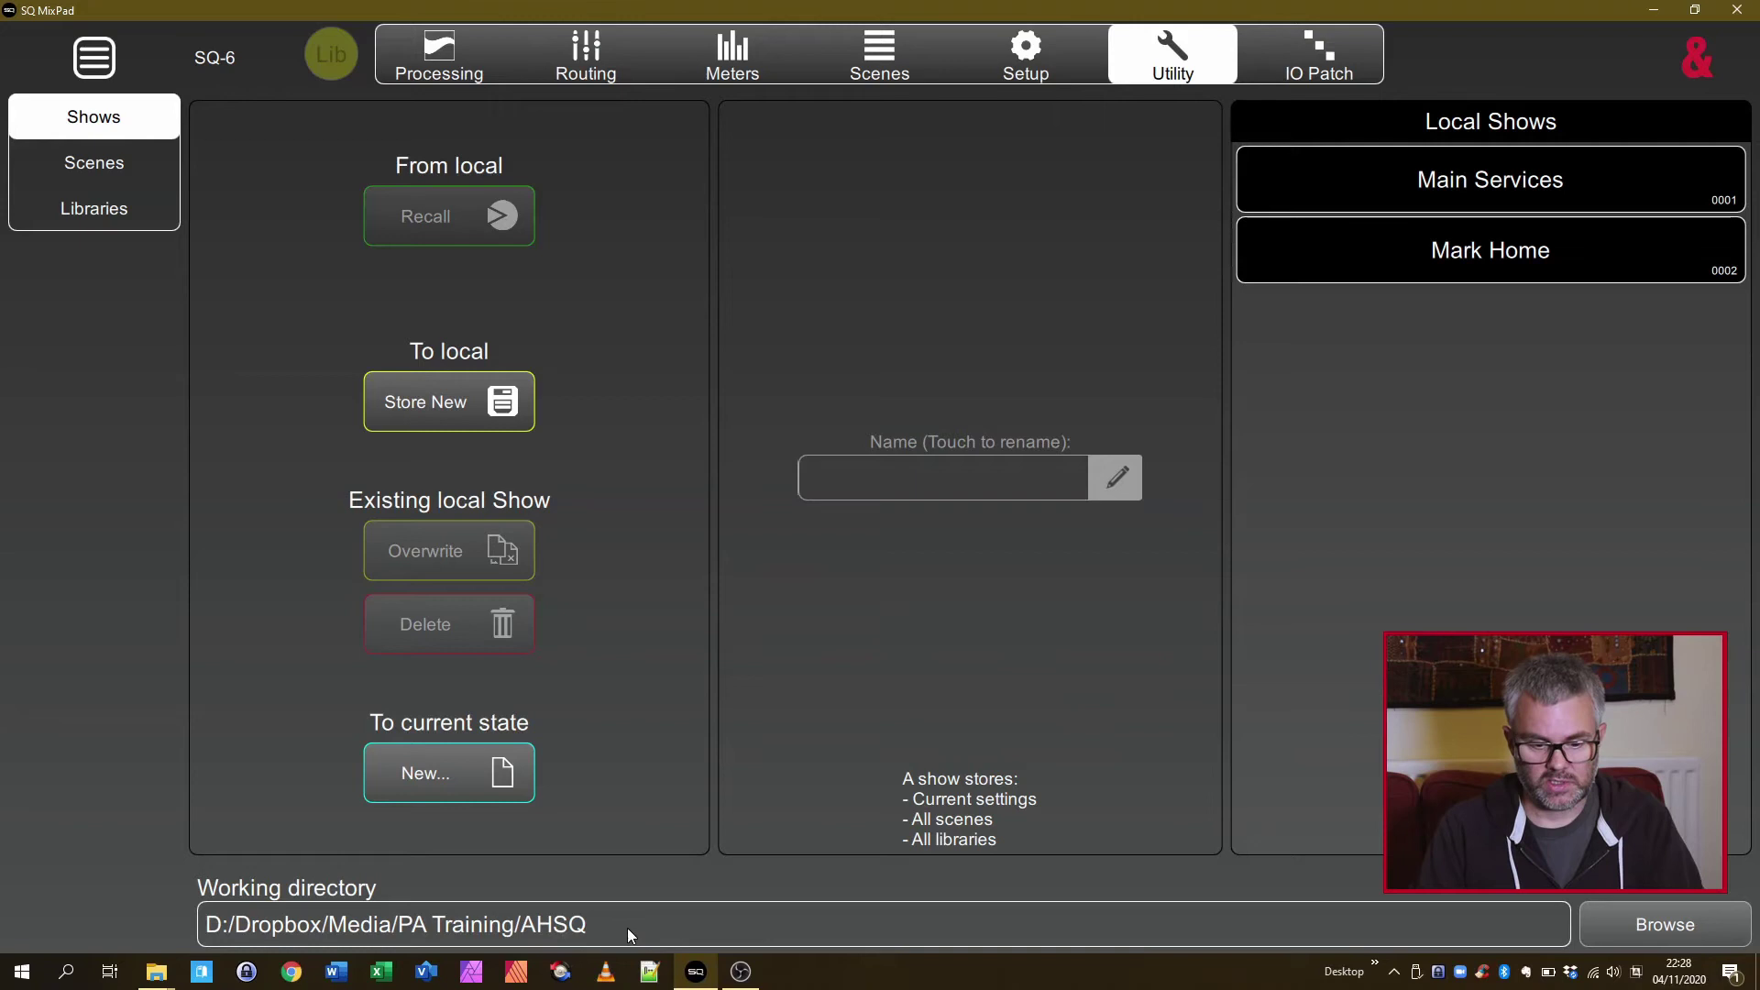
# - Recall the Main Services local show, accepting the overwrite of current settings
pyautogui.click(1479, 183)
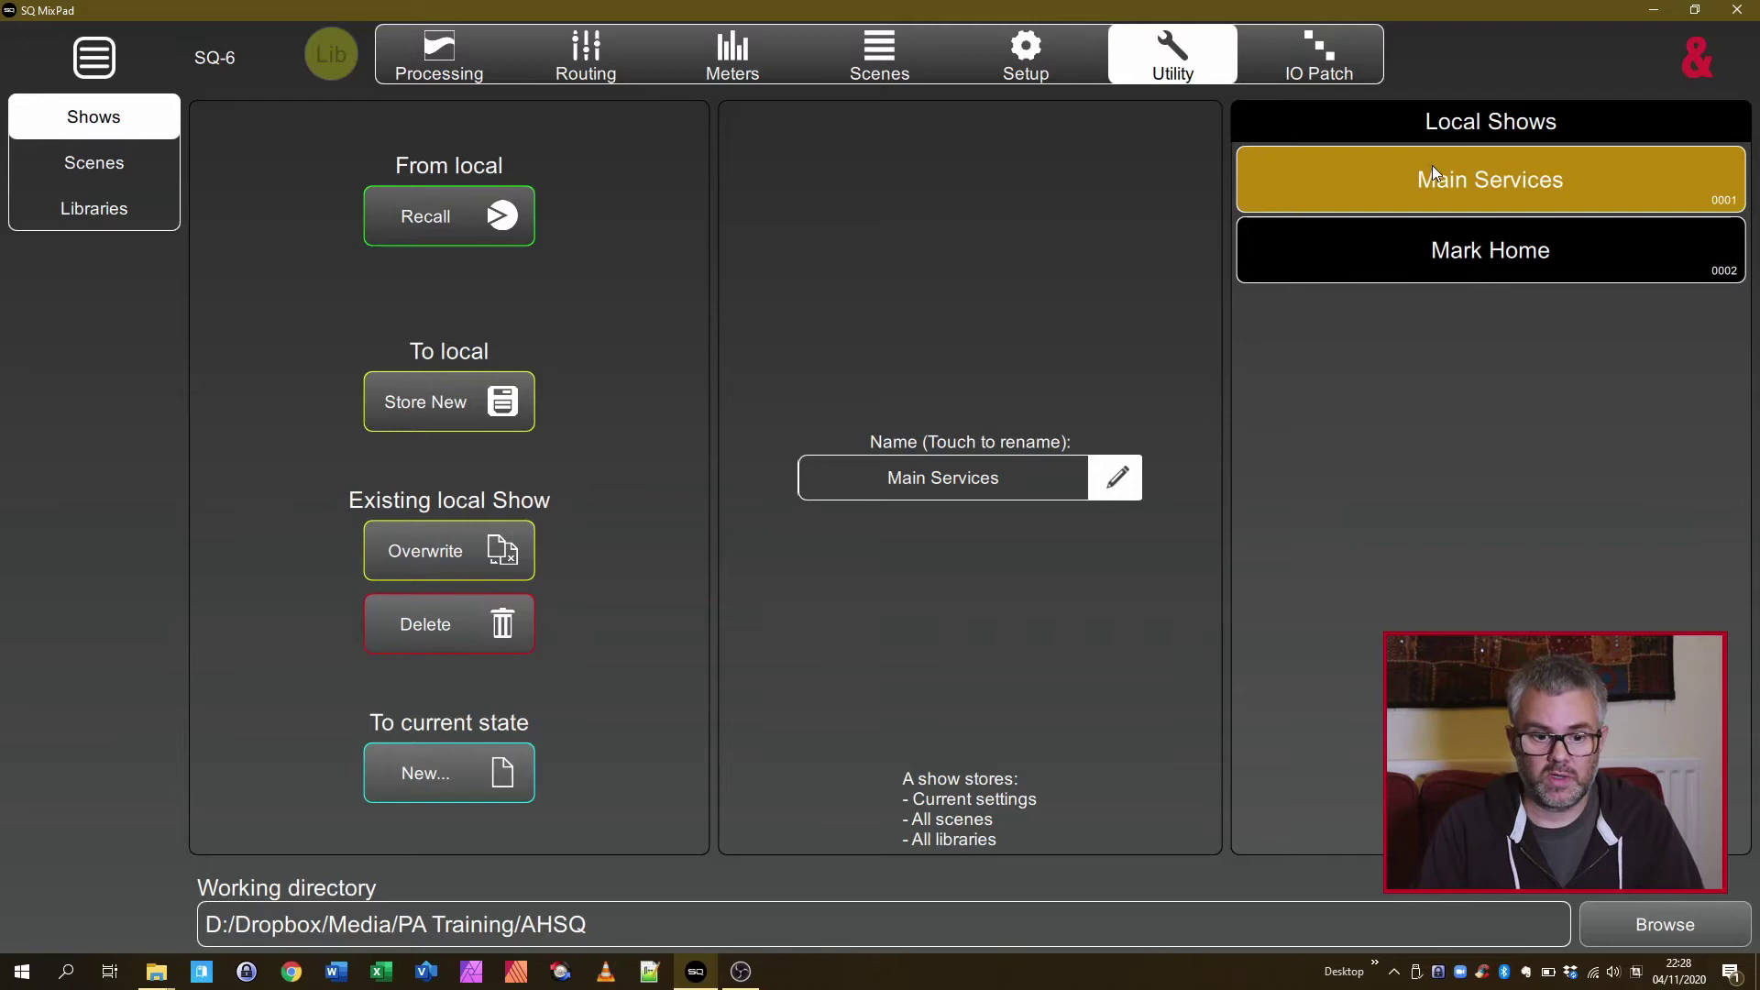
pyautogui.click(455, 199)
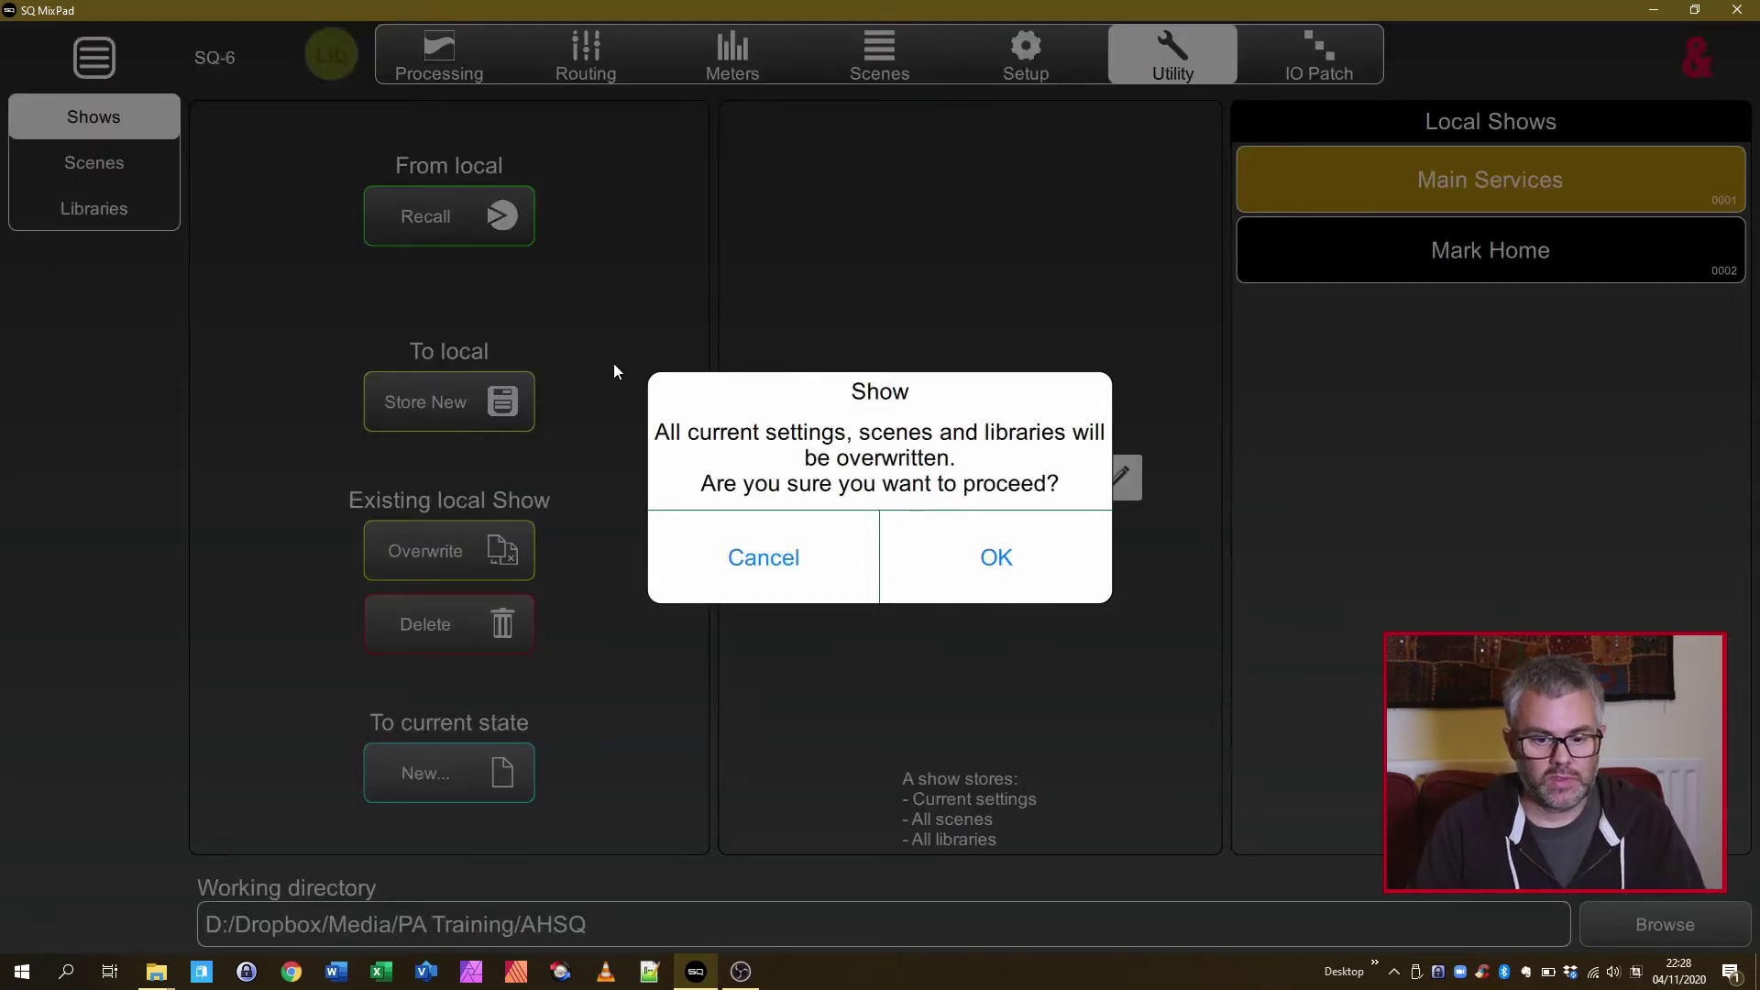
pyautogui.click(975, 551)
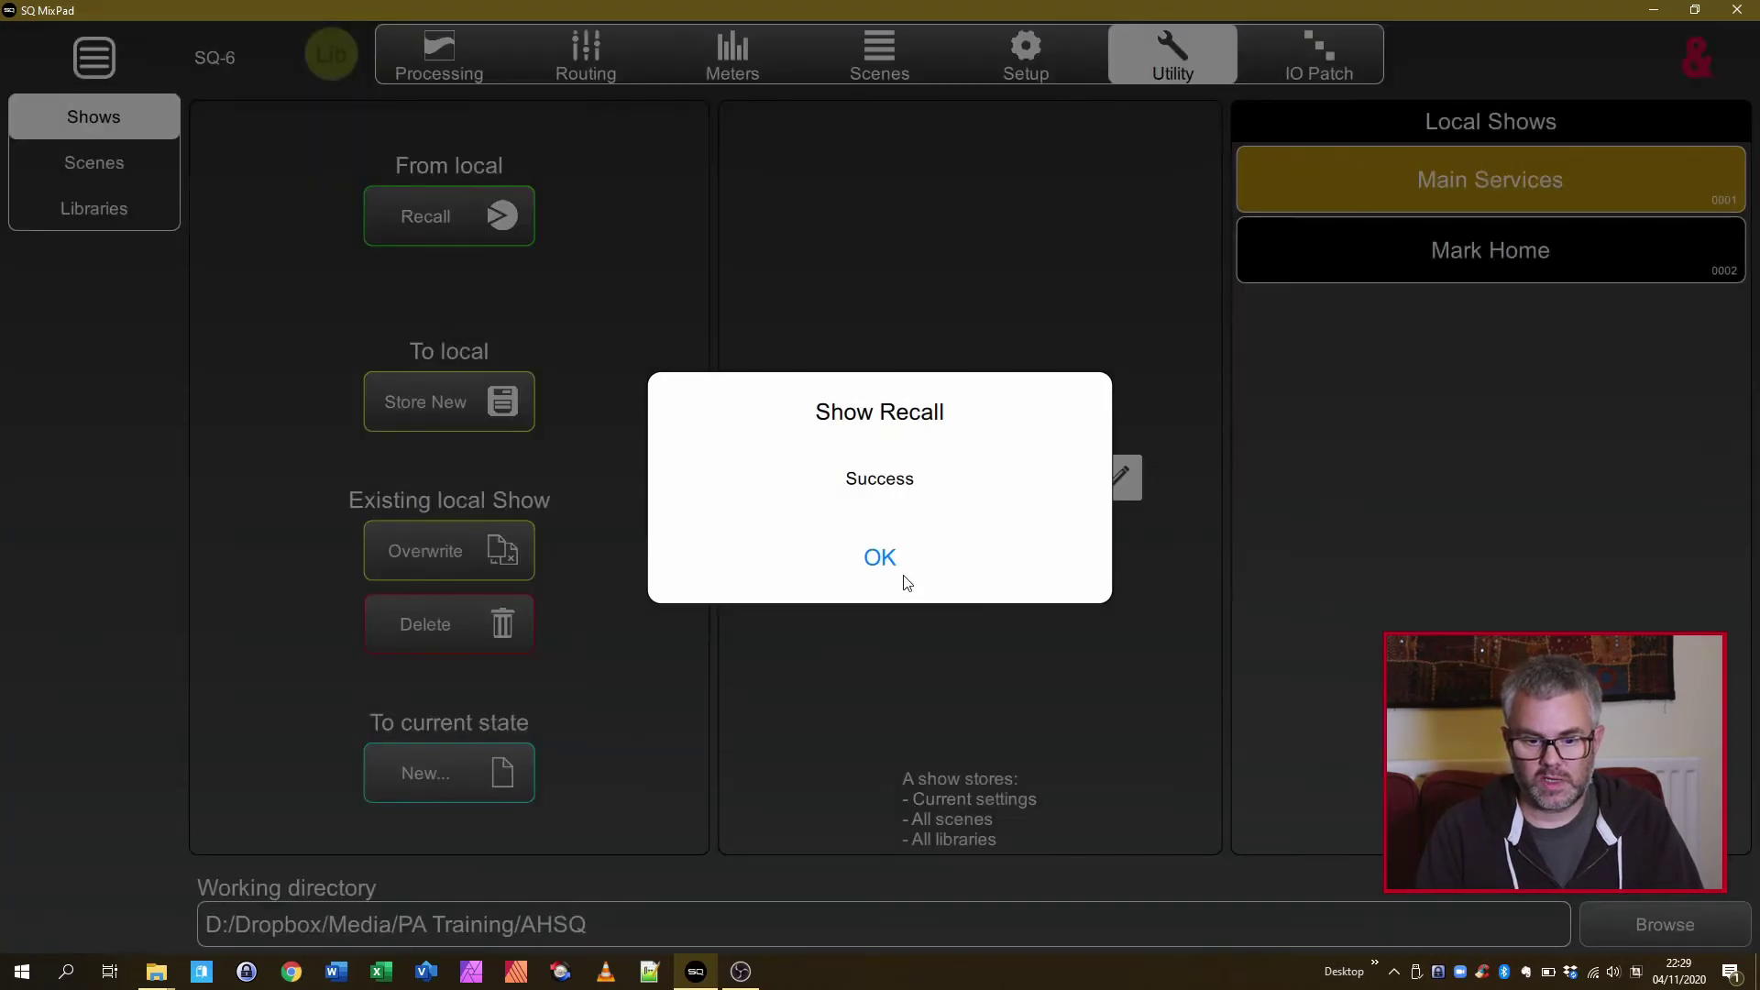
pyautogui.click(889, 578)
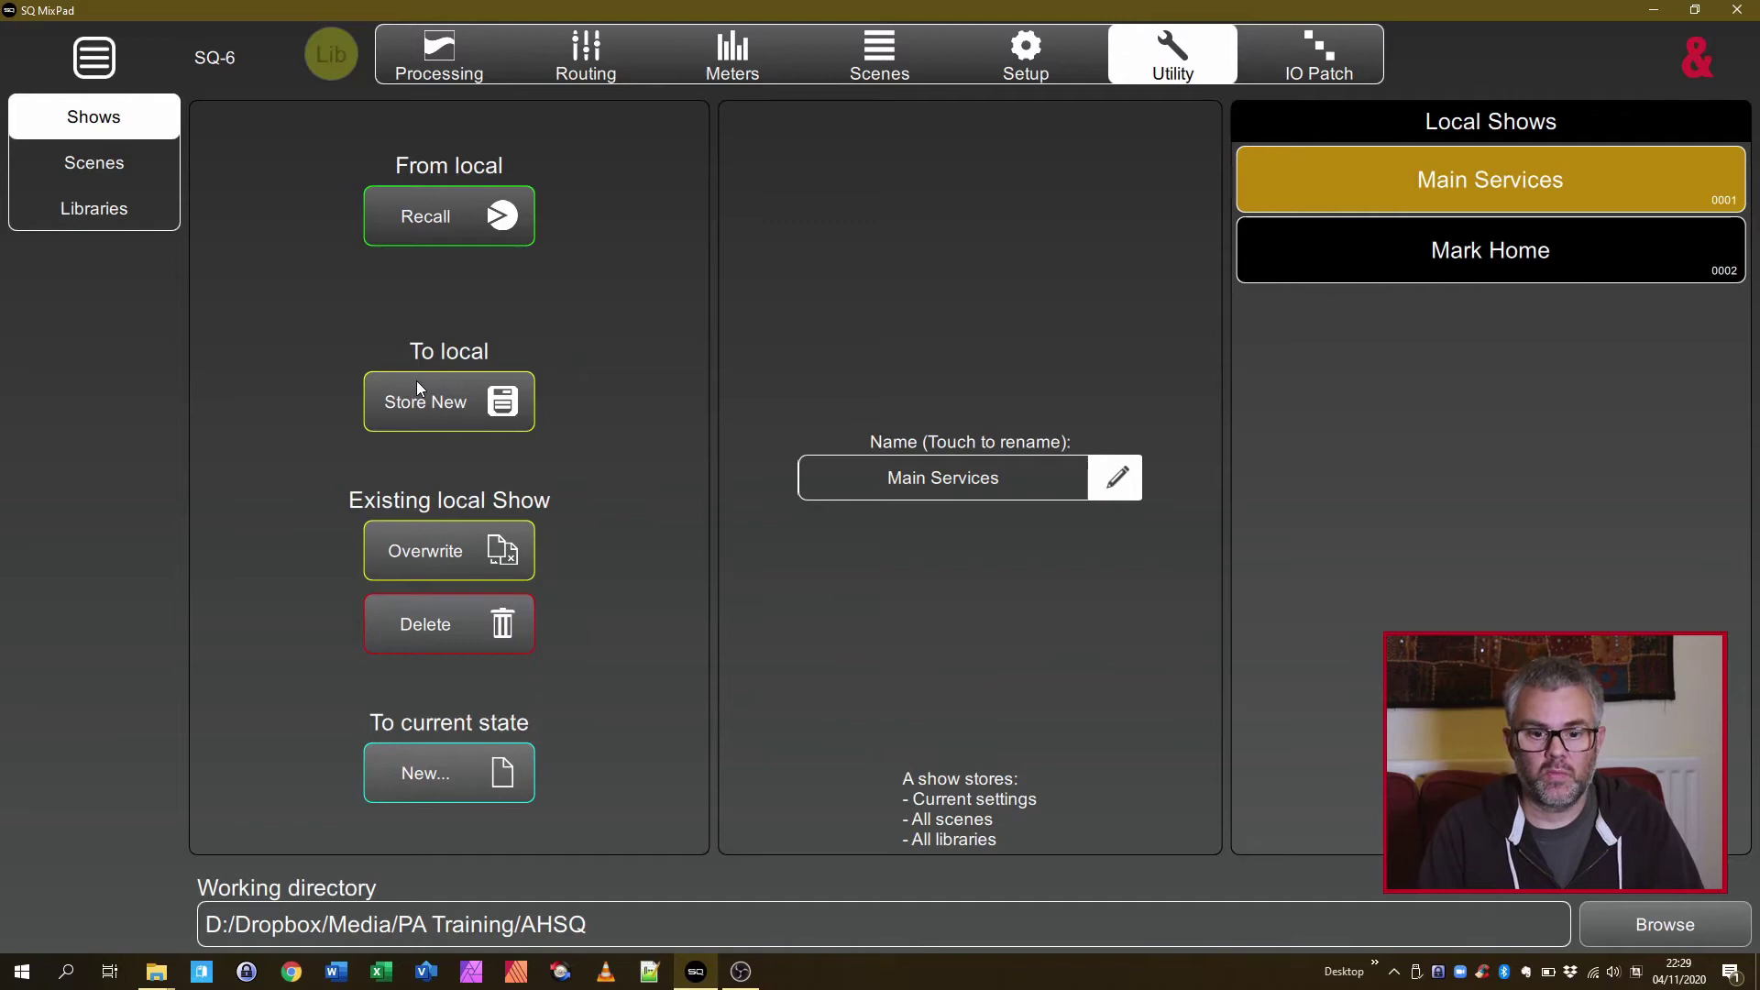
# - Scroll through the scene list to review the stored scenes
pyautogui.click(885, 72)
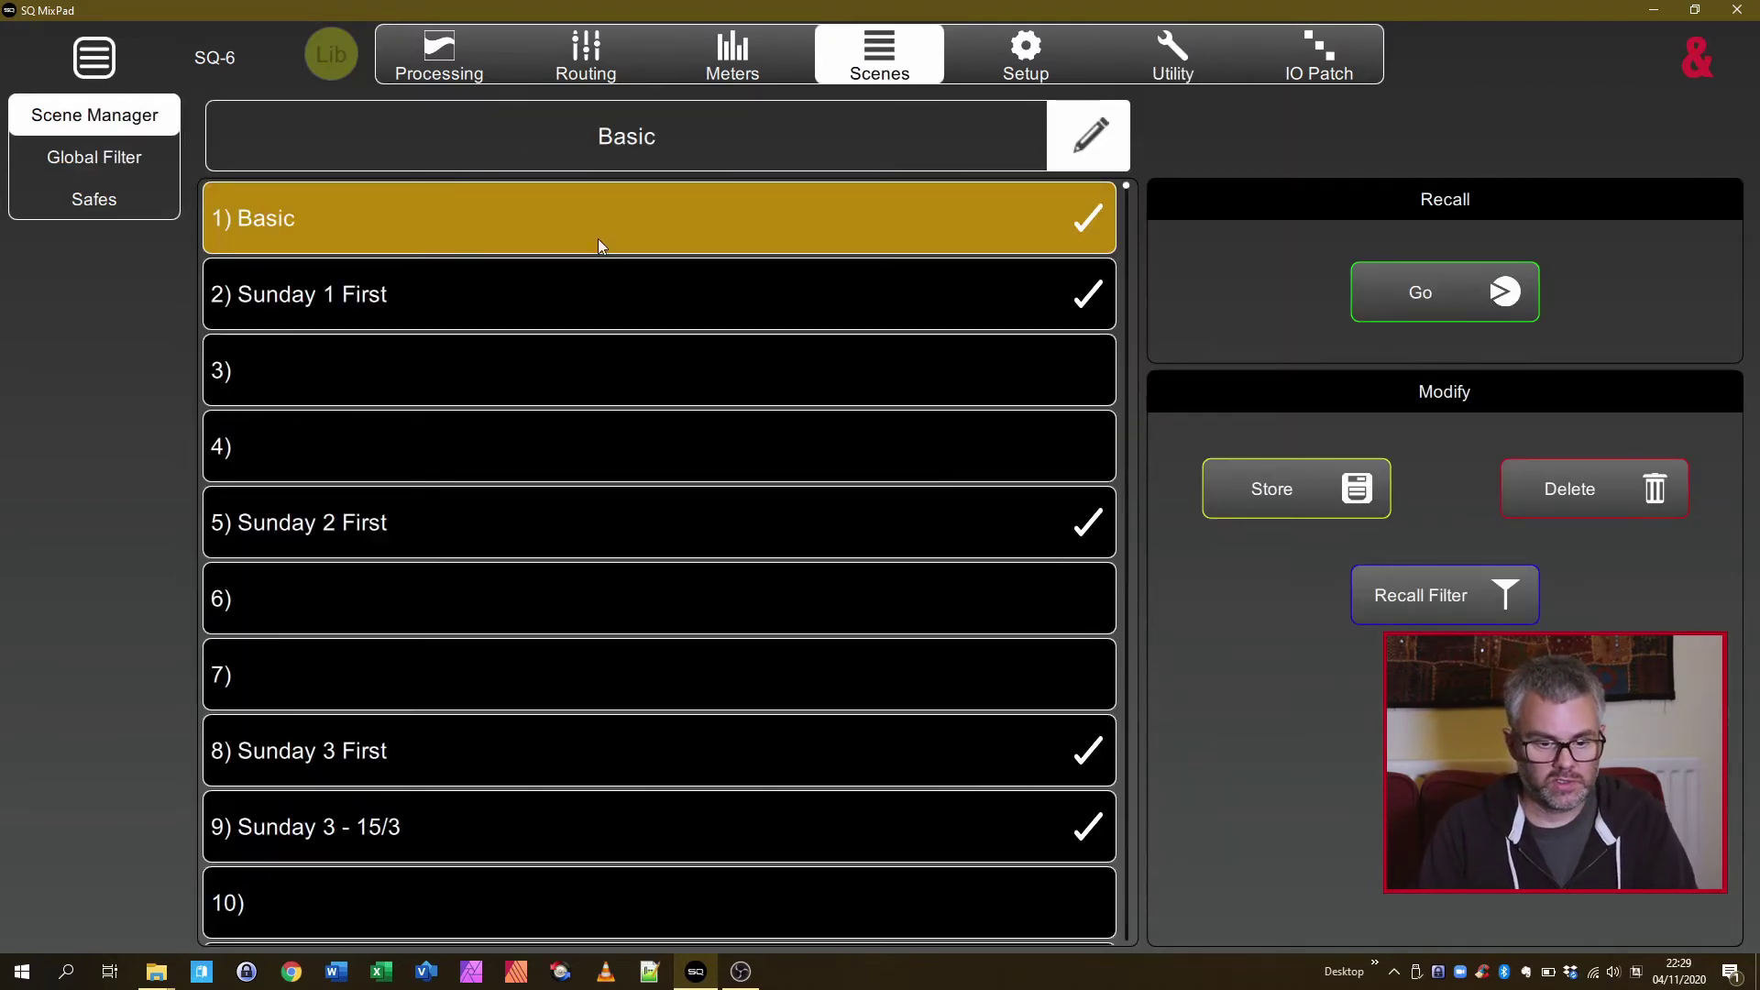
pyautogui.scroll(-15, 523, 576)
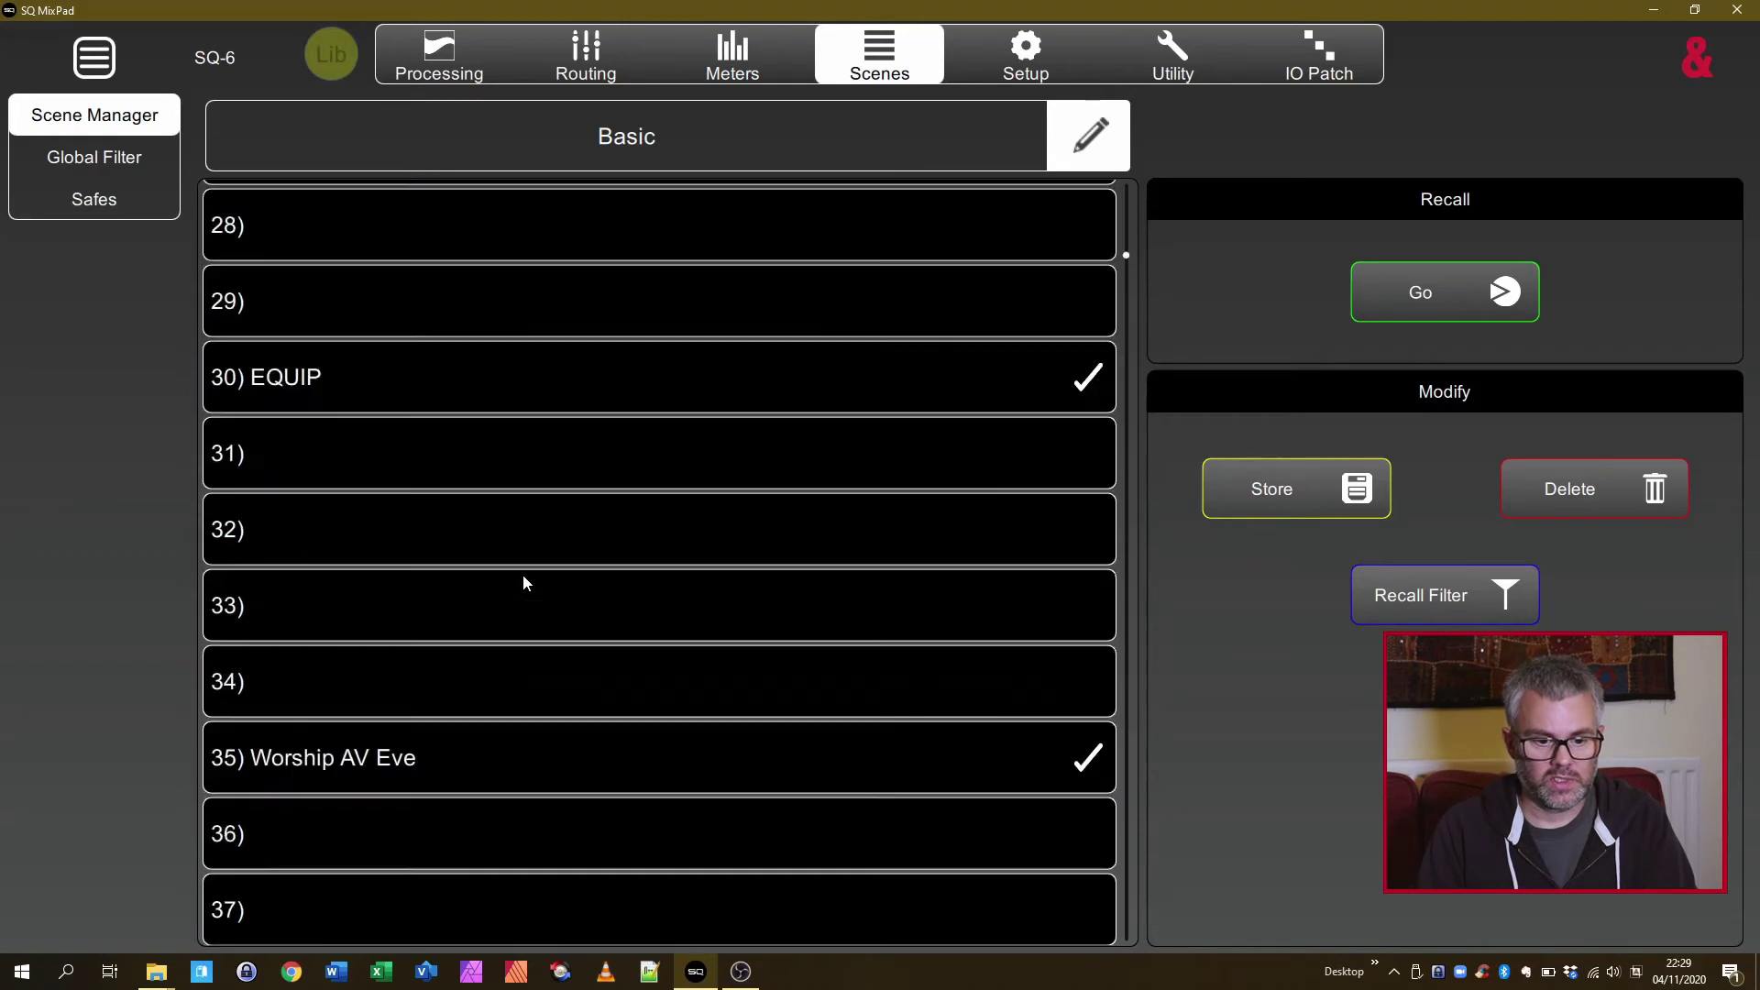
pyautogui.scroll(-2, 522, 574)
pyautogui.scroll(6, 524, 572)
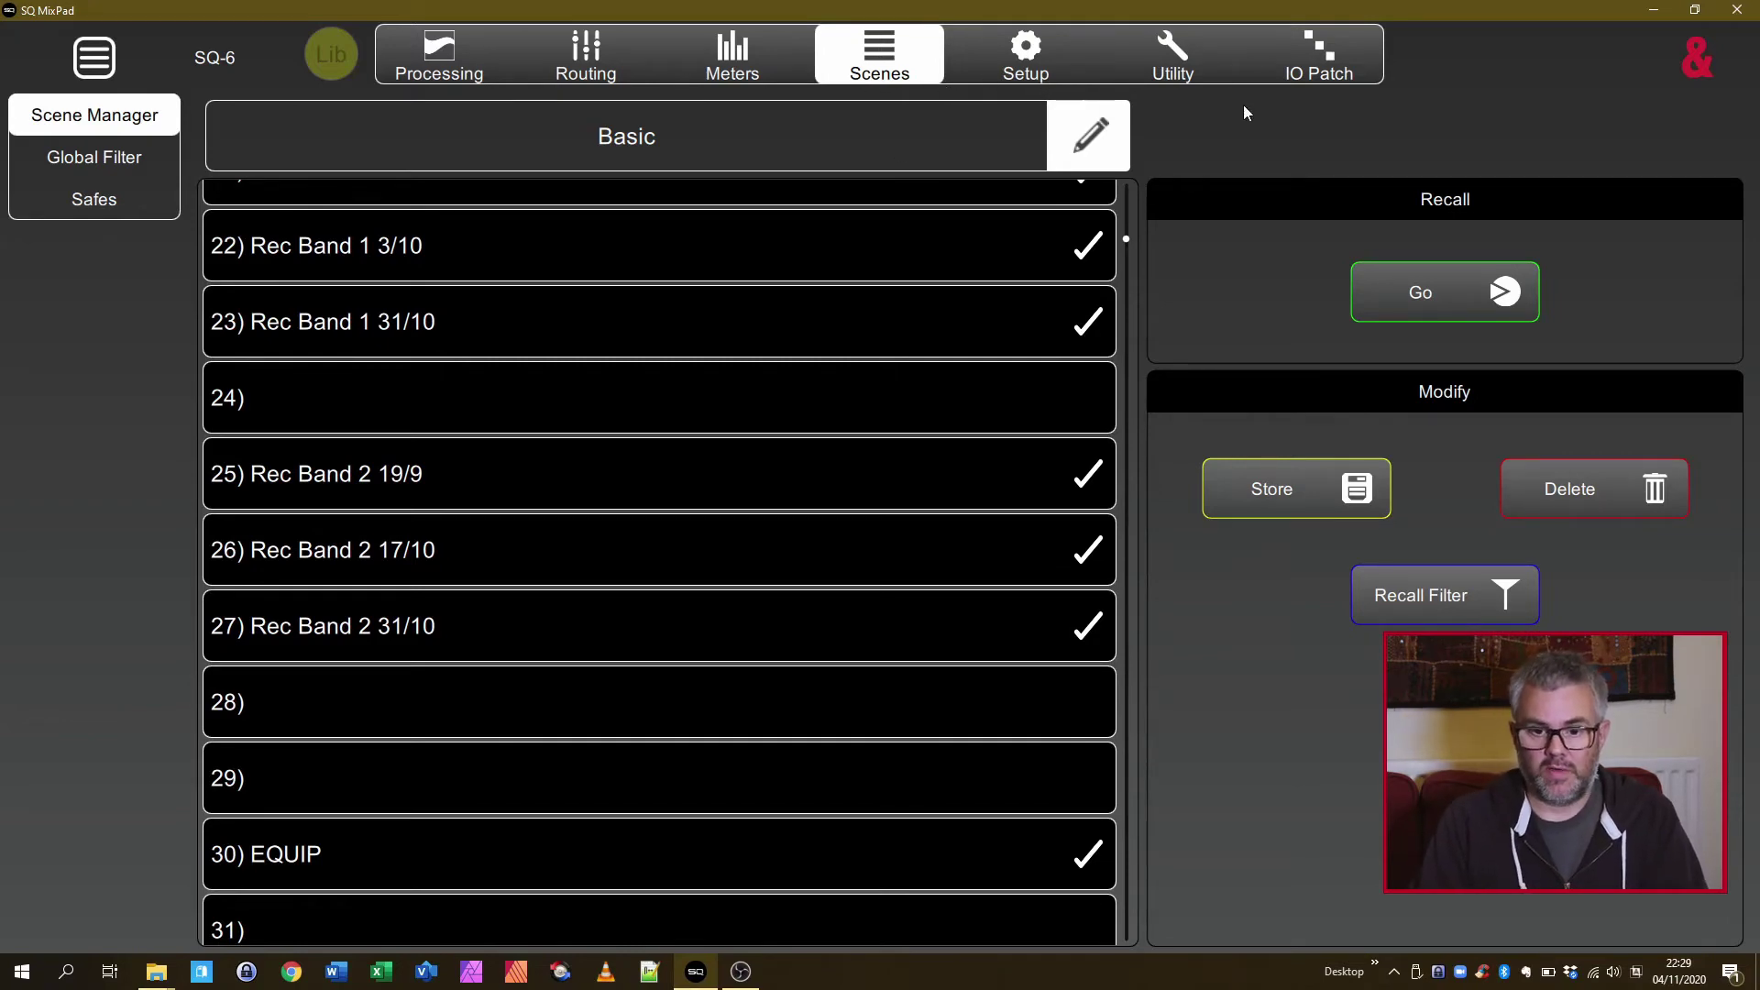
# - View the Layer A strips (CD, DVD, IPOD, PCBand, HHeld1) on the Processing page
pyautogui.click(461, 66)
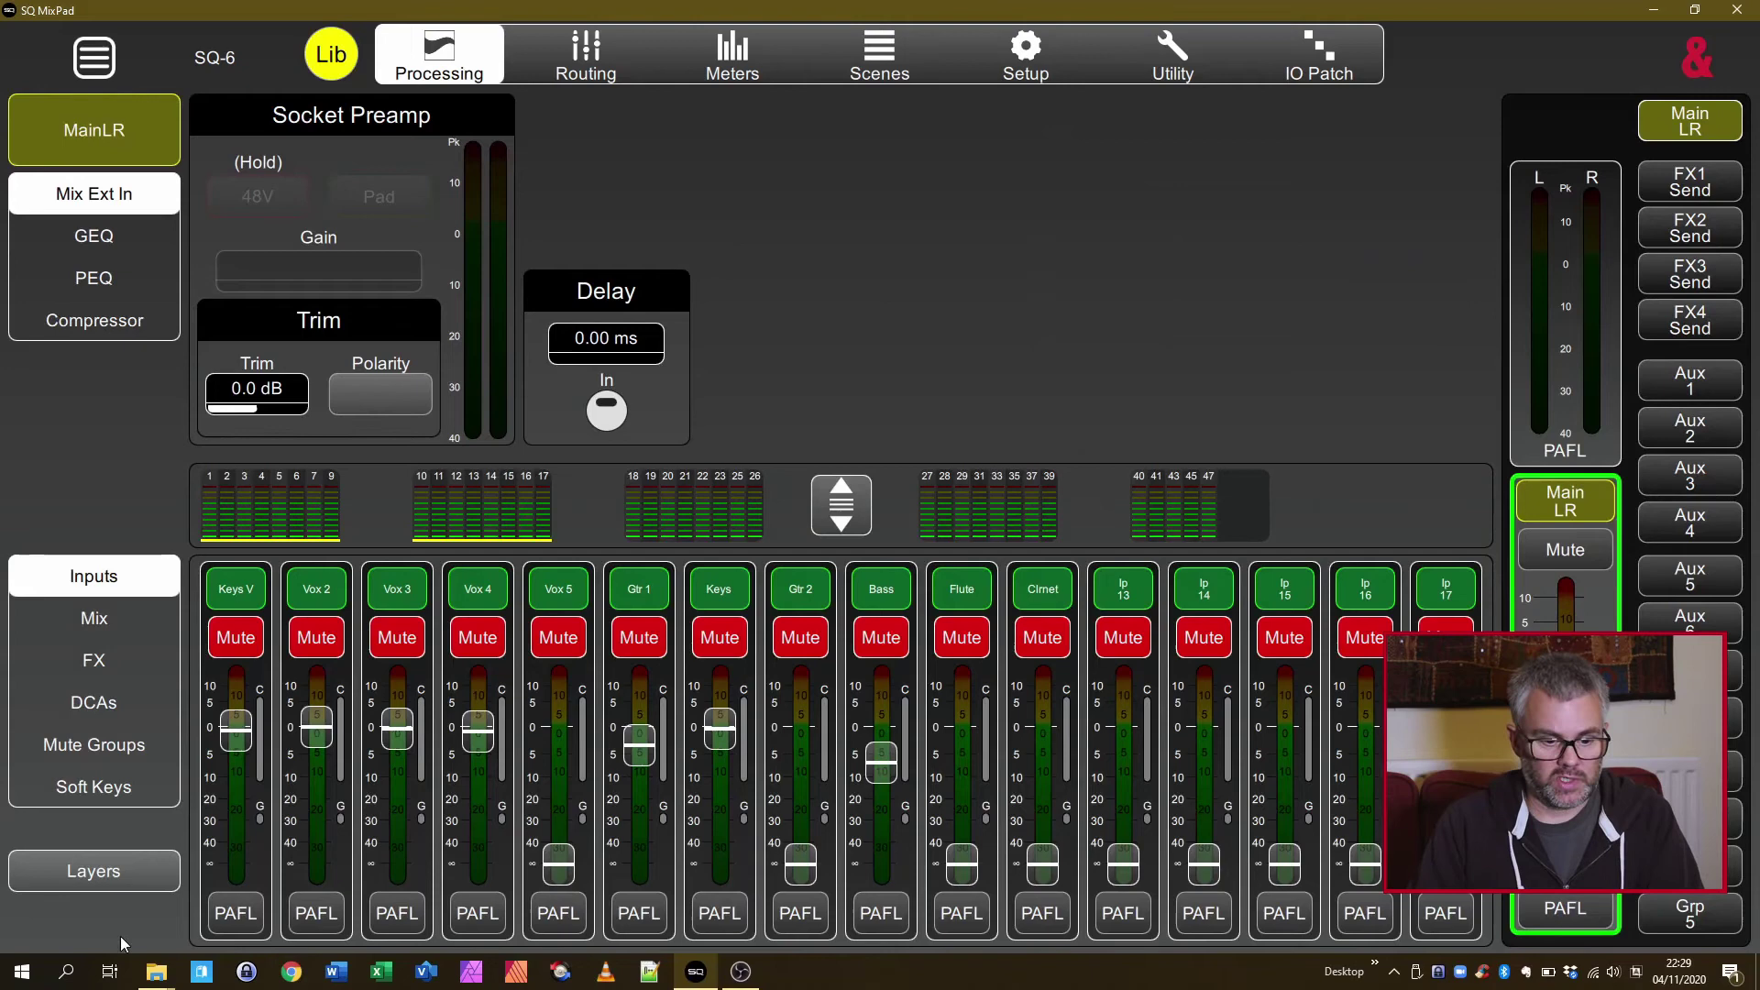
pyautogui.click(108, 885)
pyautogui.click(117, 578)
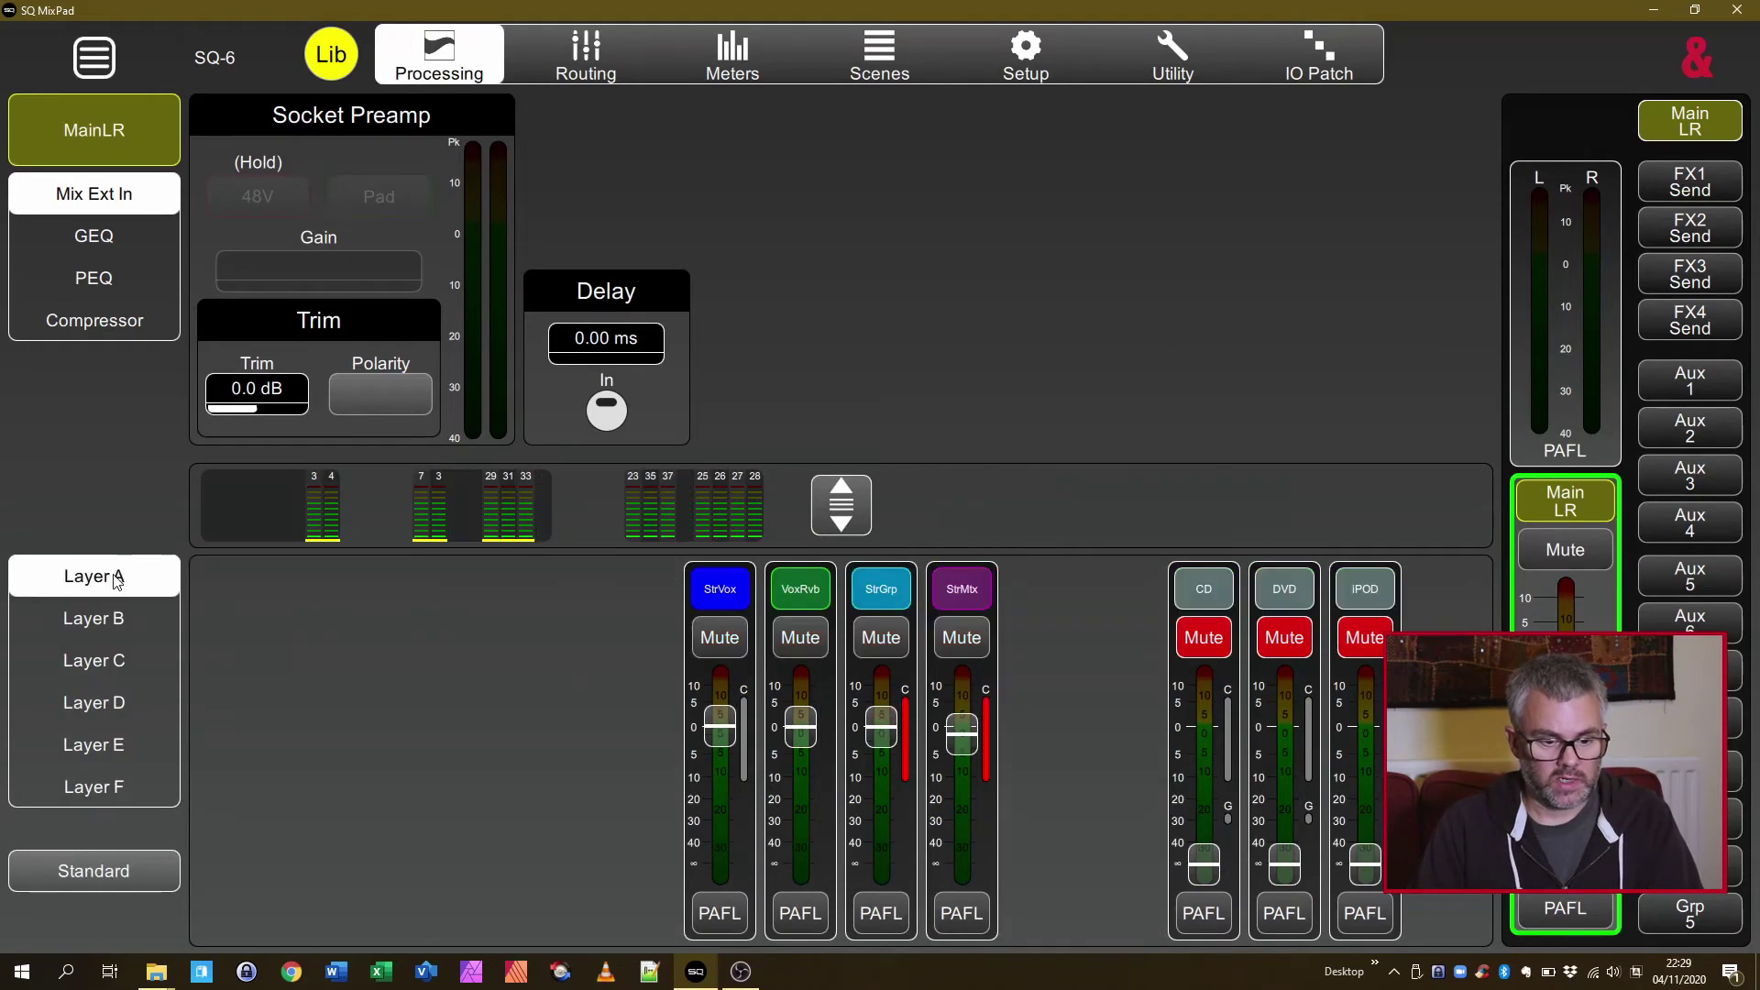
pyautogui.moveTo(1009, 550); pyautogui.dragTo(373, 636)
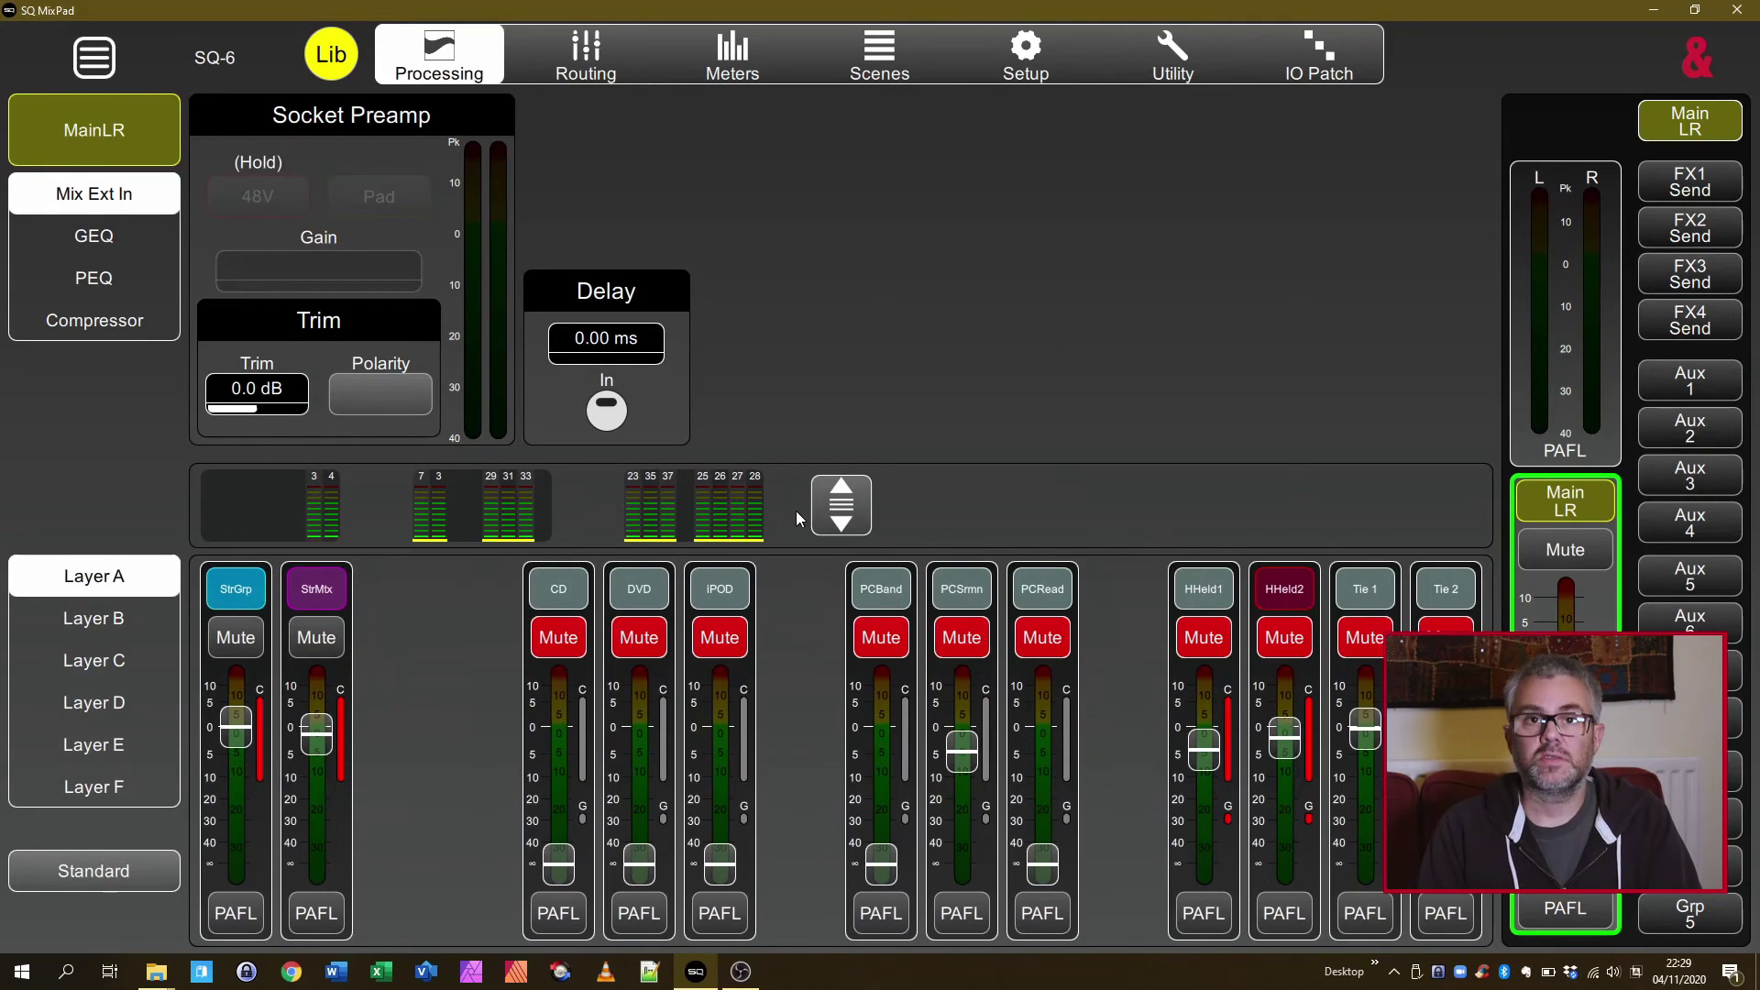
# - Recall scene 16 'Sunday 1/11'
pyautogui.click(875, 83)
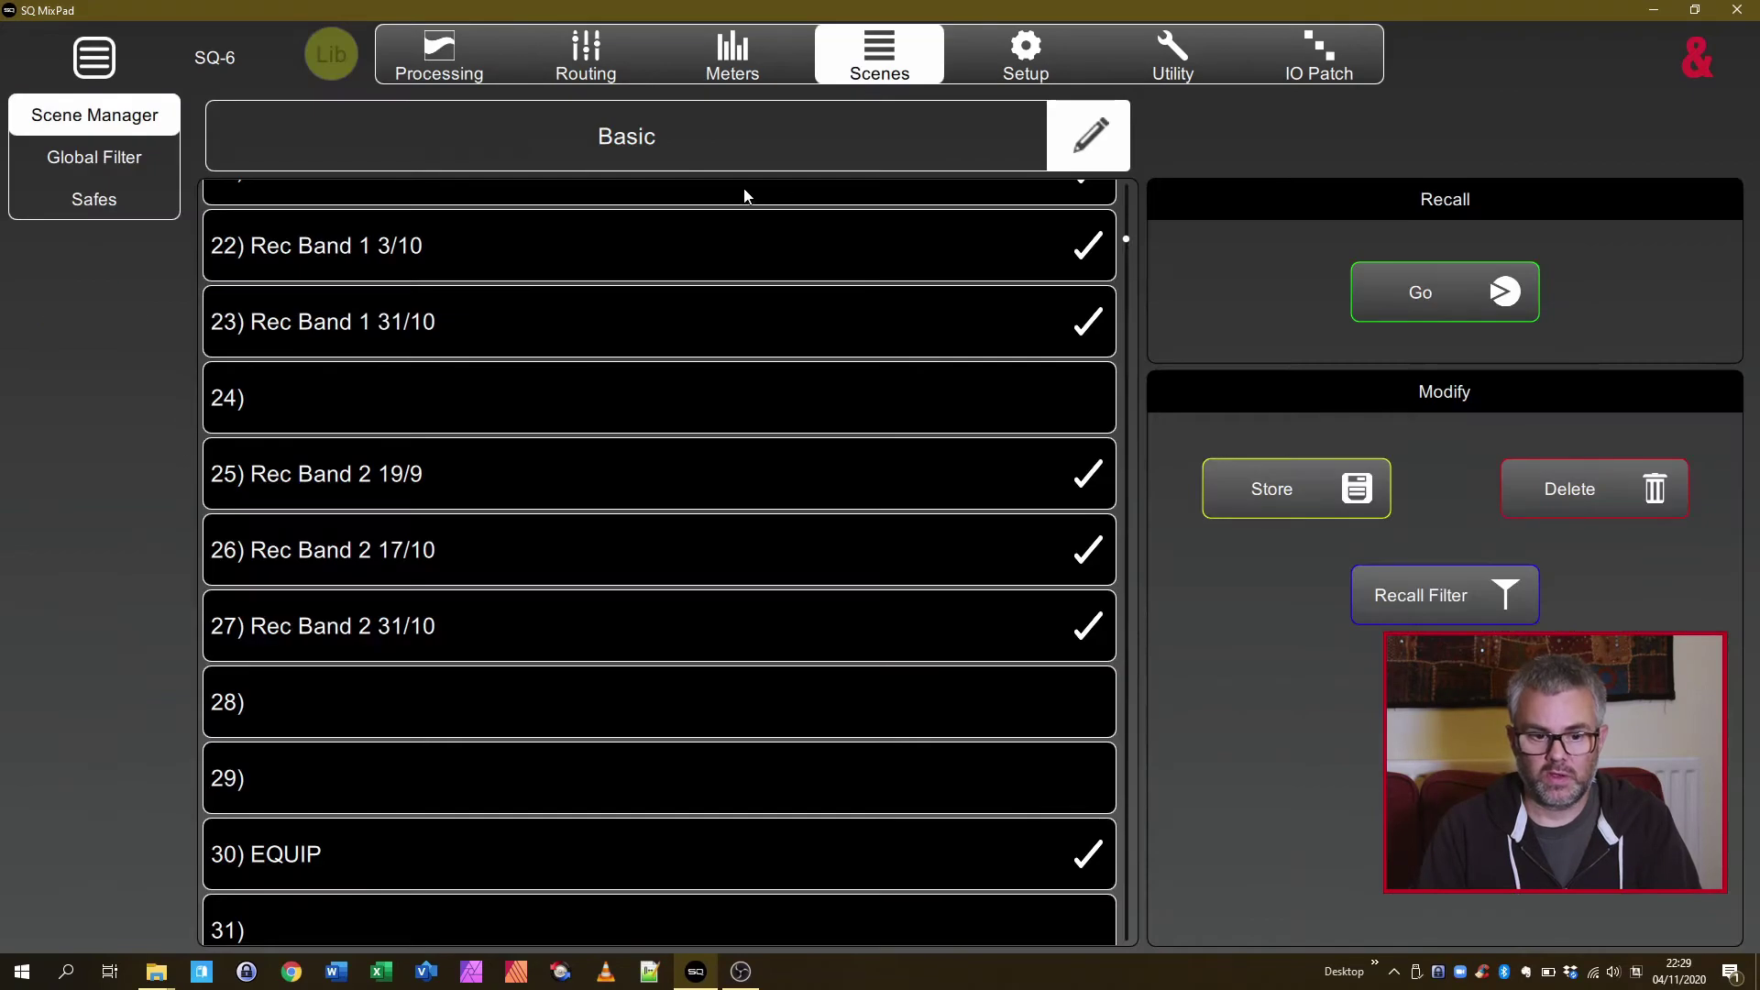
pyautogui.scroll(10, 722, 557)
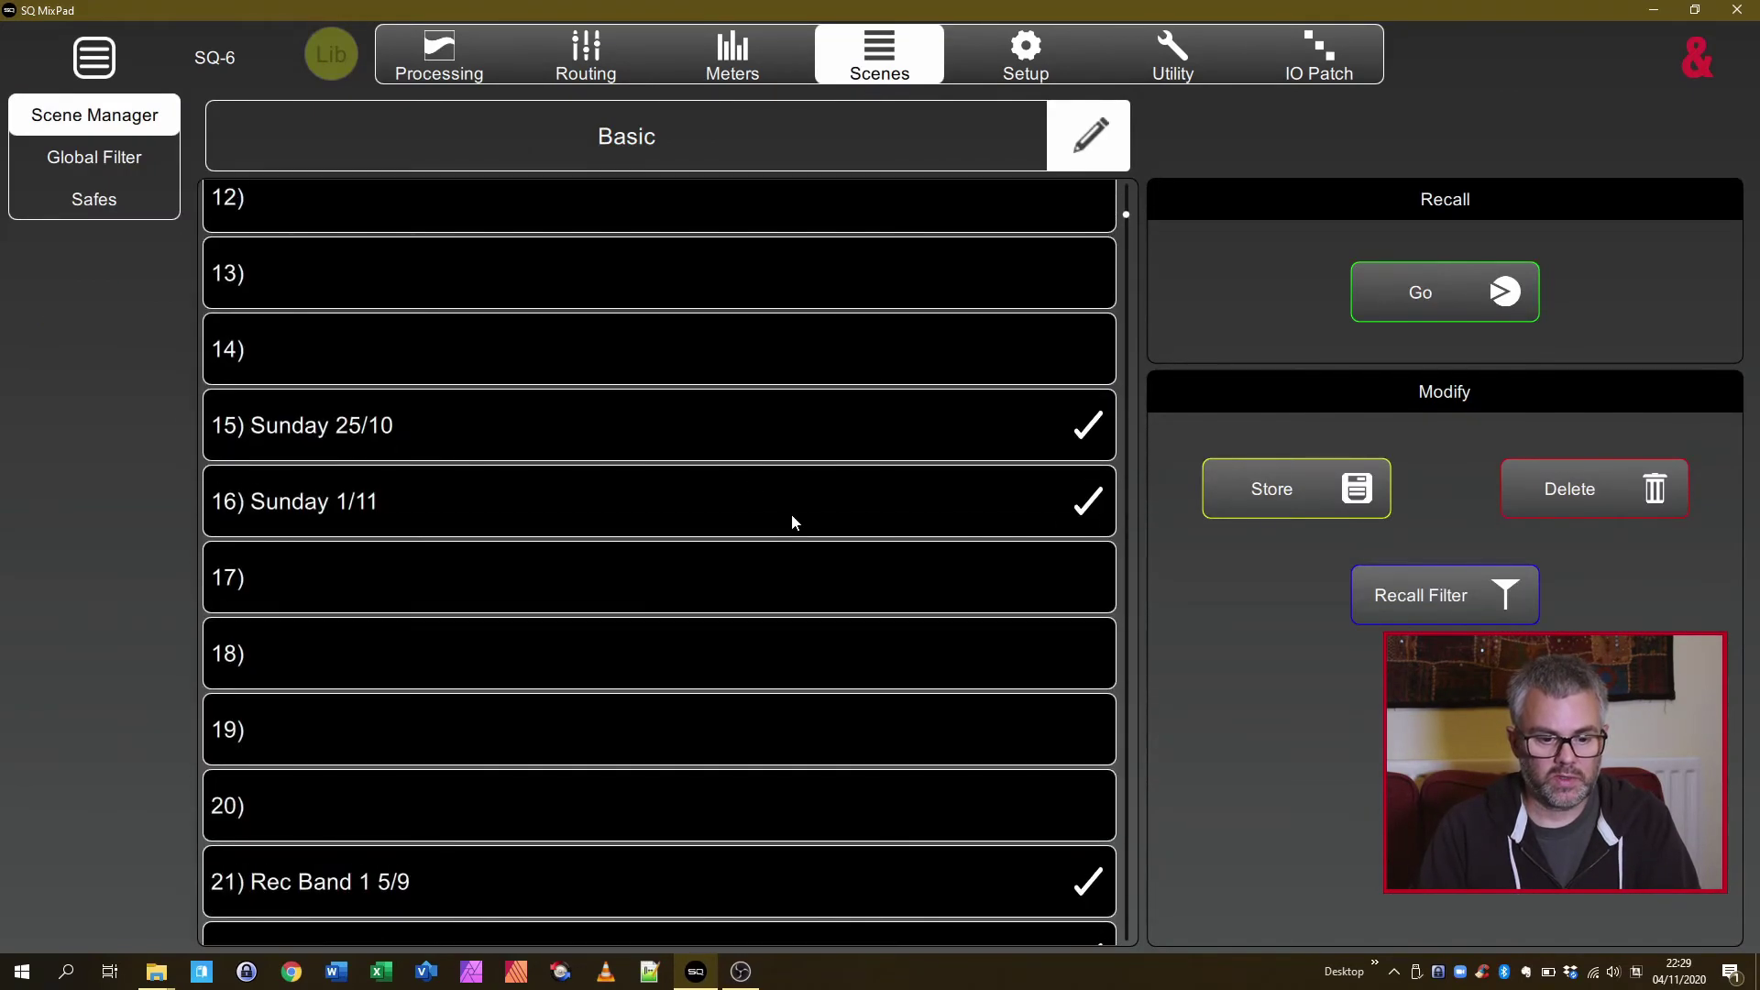
pyautogui.click(425, 527)
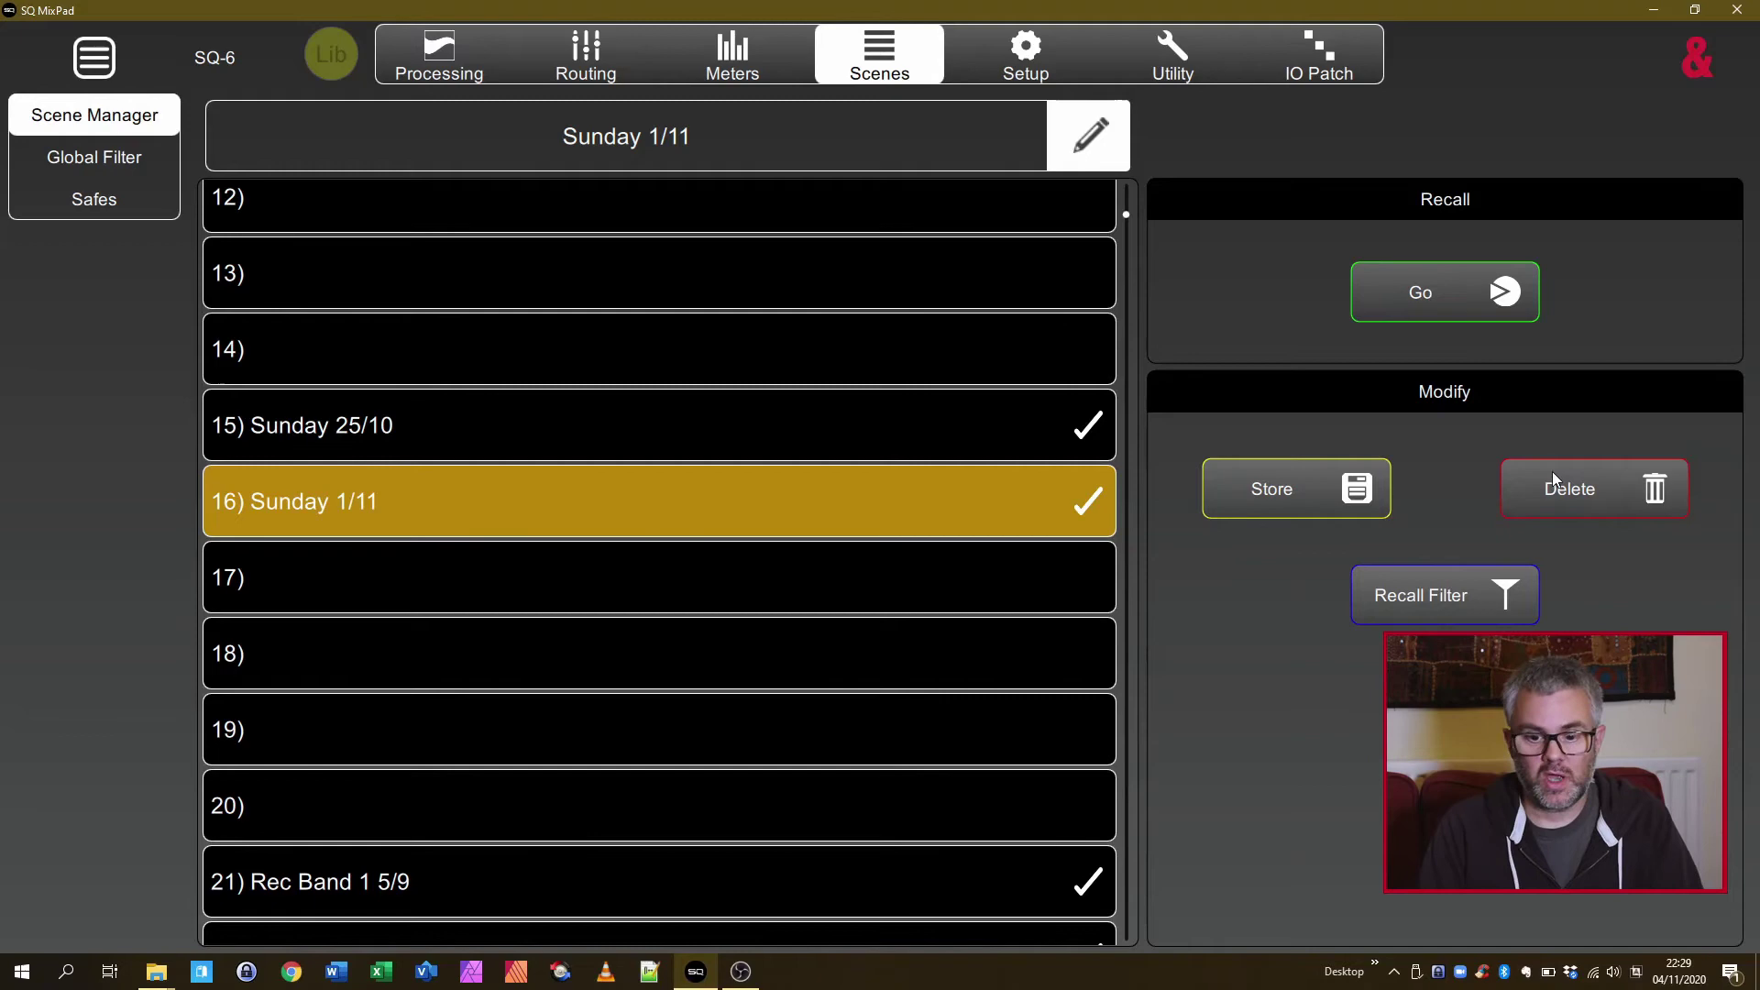
pyautogui.click(1459, 290)
pyautogui.click(973, 553)
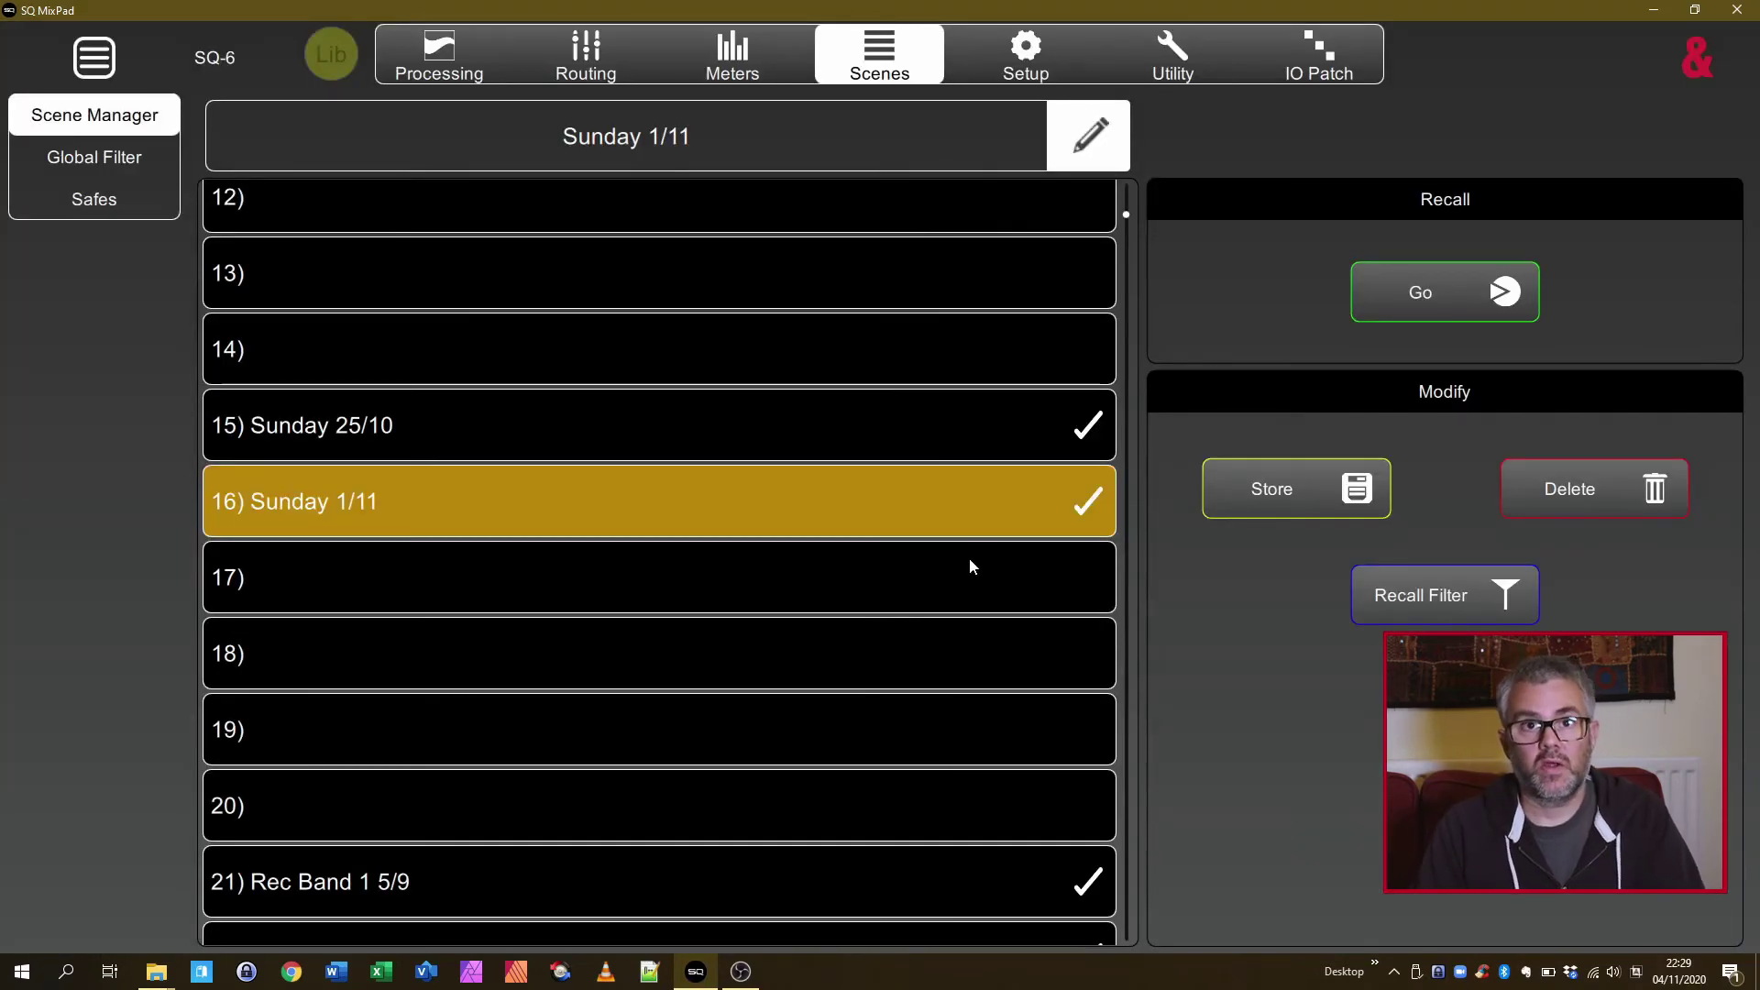
# - Copy scene 16 and paste it into empty scene slot 17
pyautogui.click(491, 576)
pyautogui.click(338, 499)
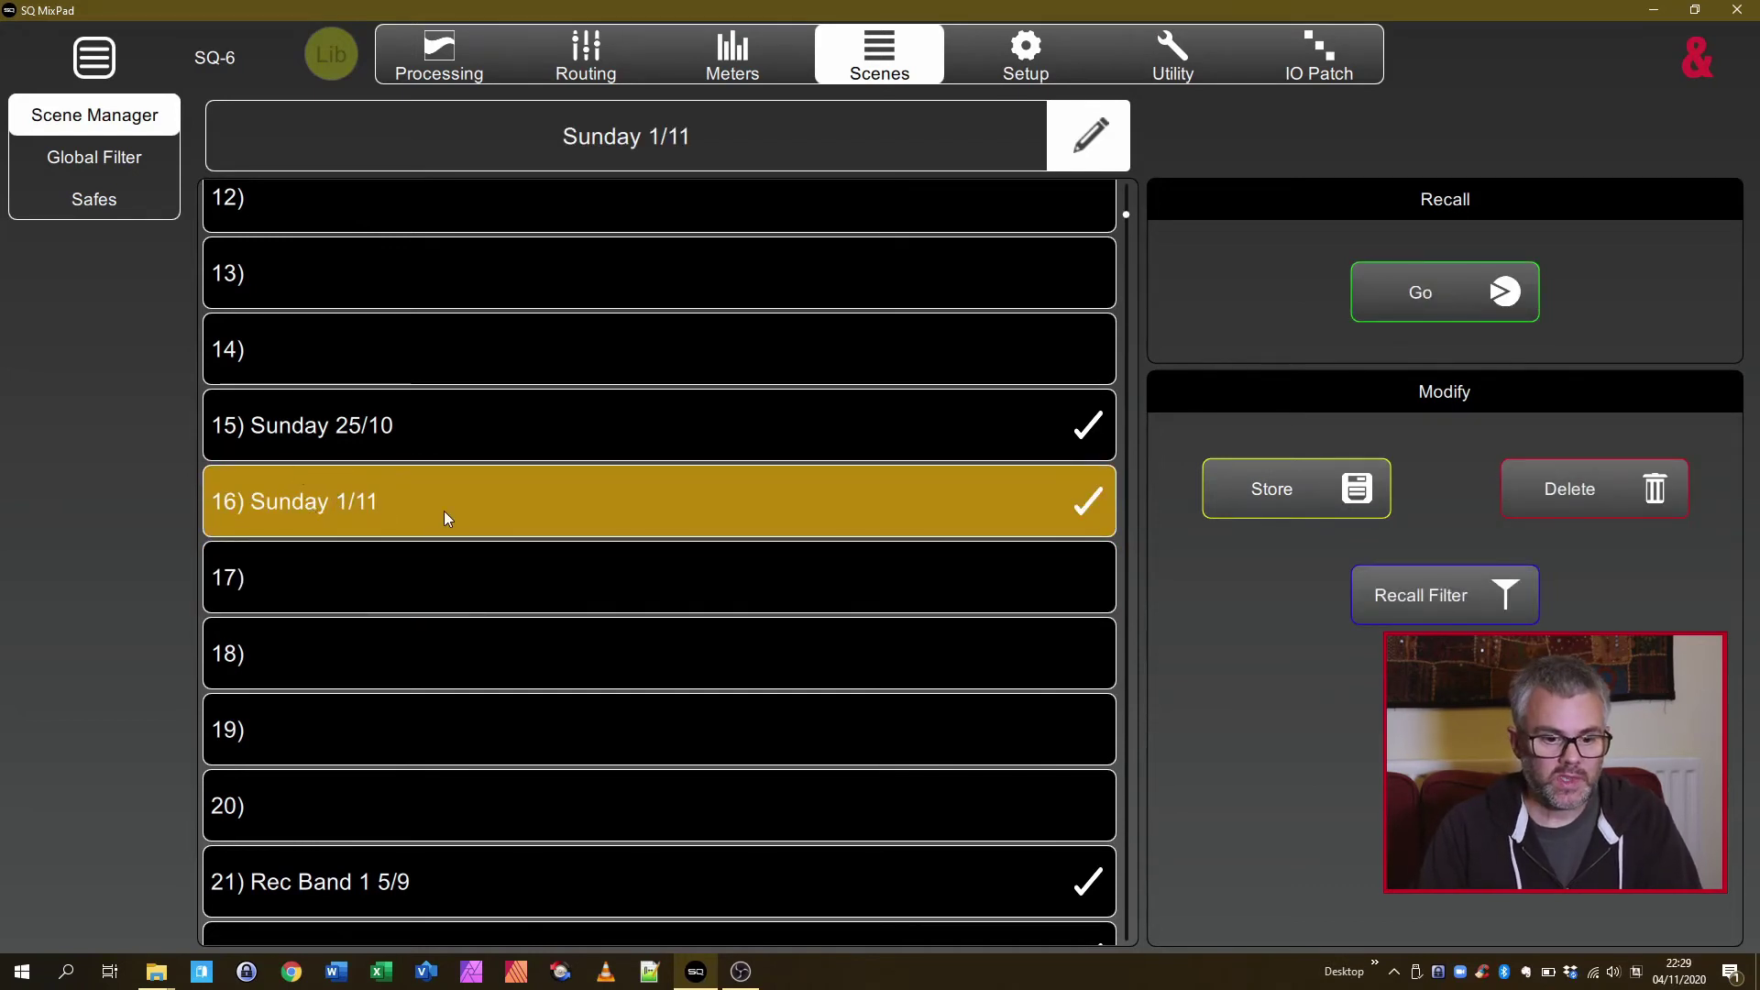
pyautogui.rightClick(343, 497)
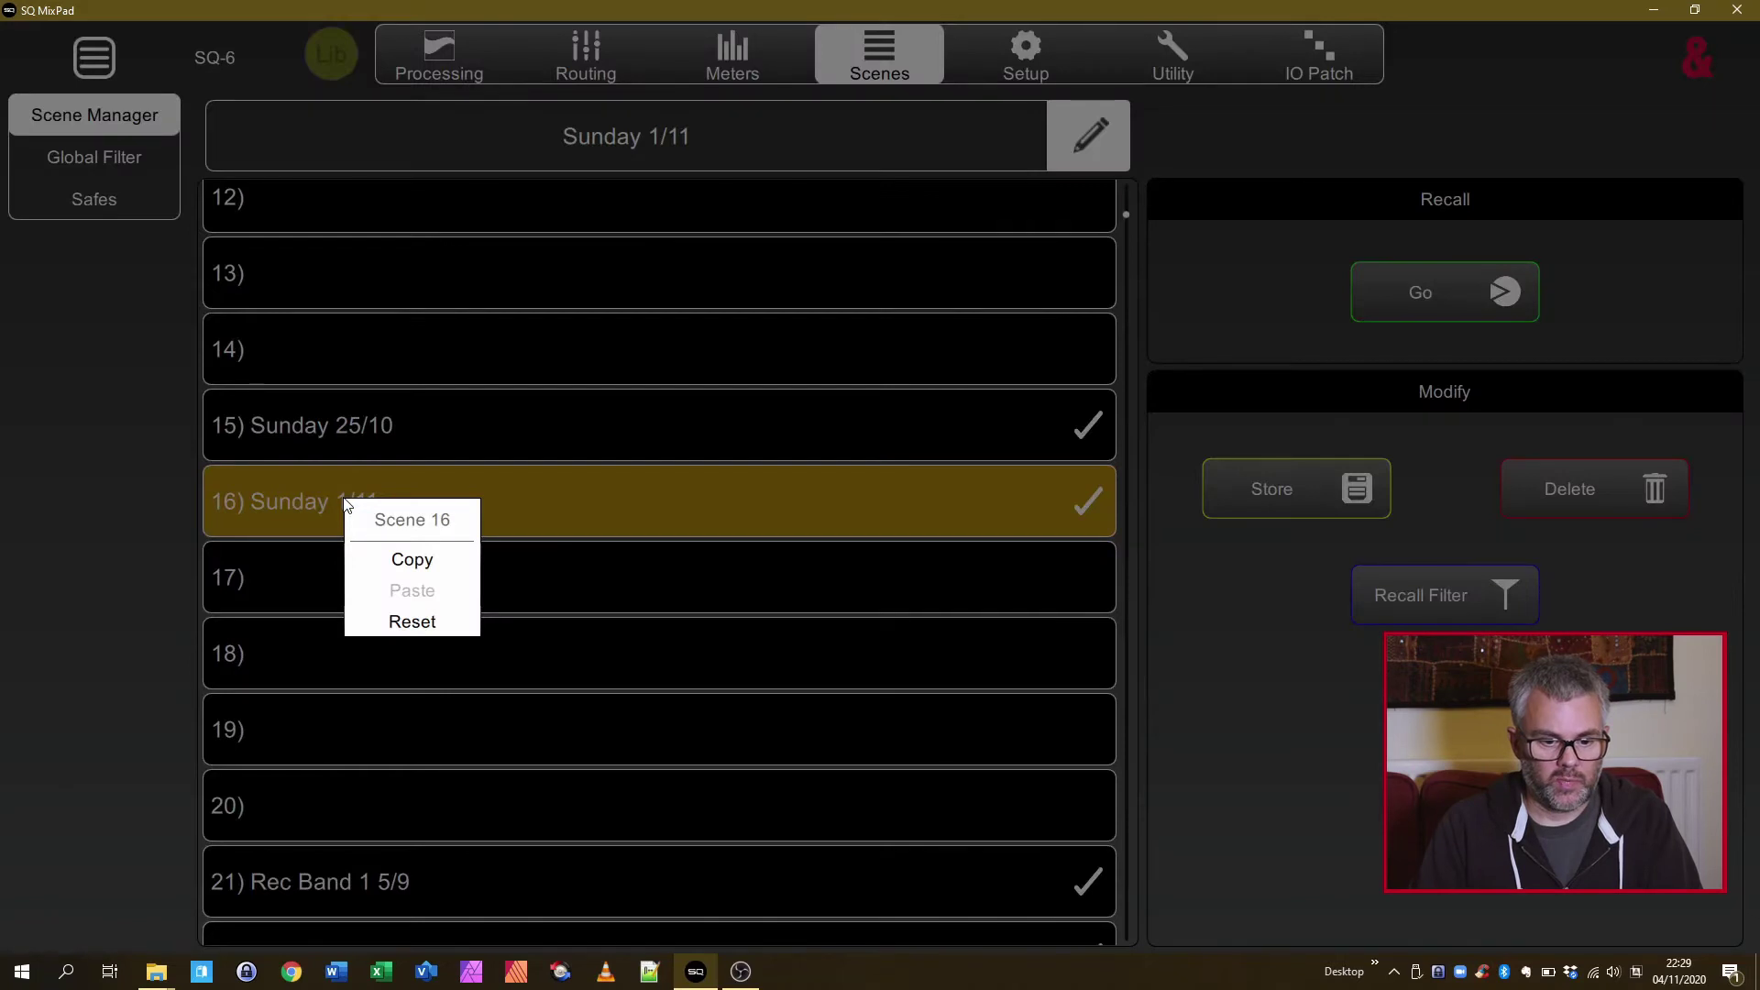
pyautogui.click(438, 564)
pyautogui.click(336, 574)
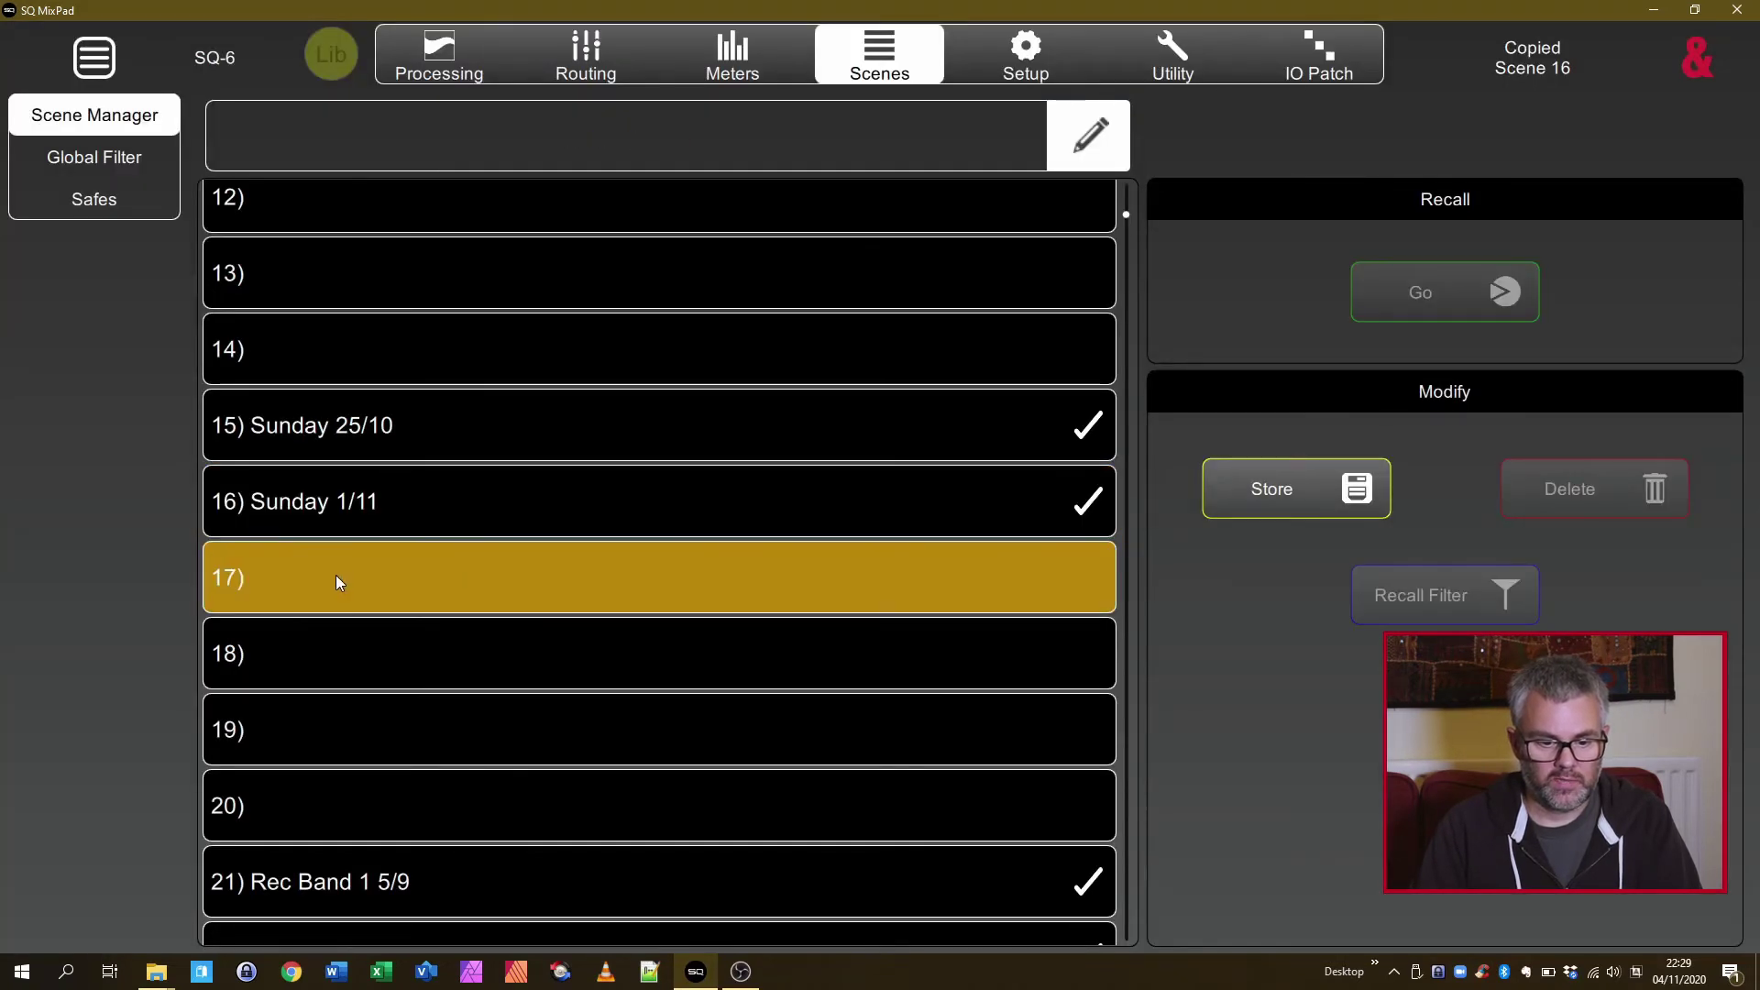
pyautogui.rightClick(334, 580)
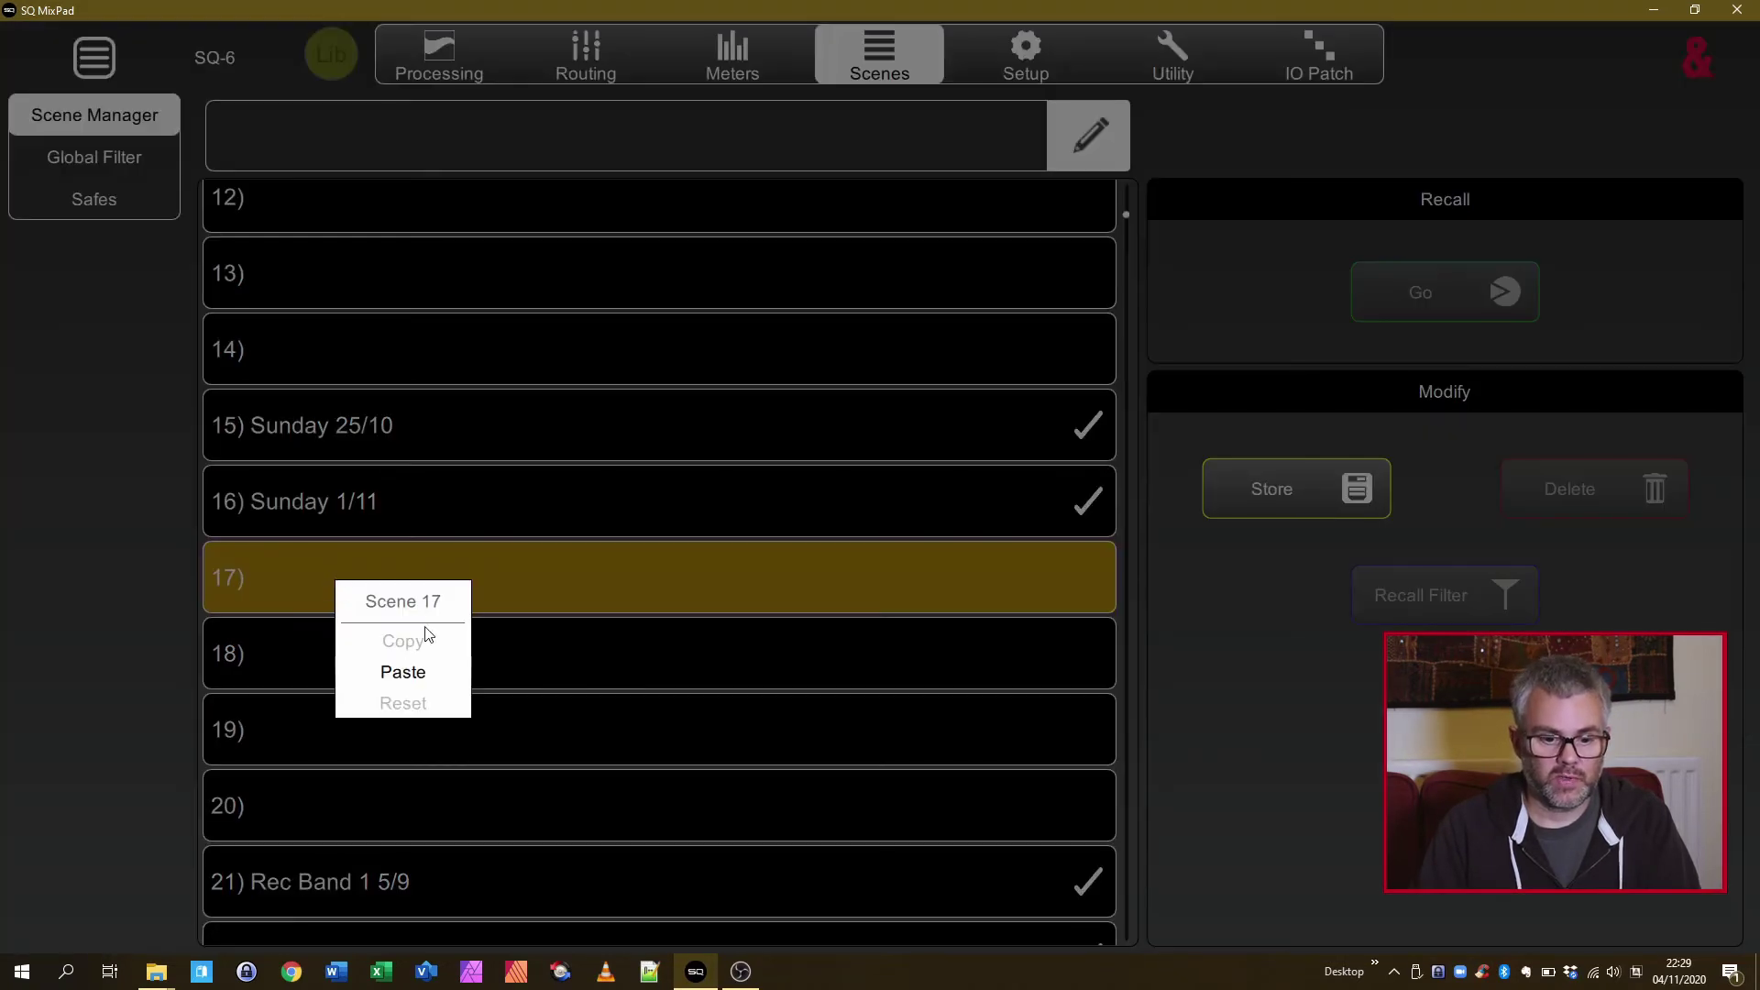
pyautogui.click(401, 675)
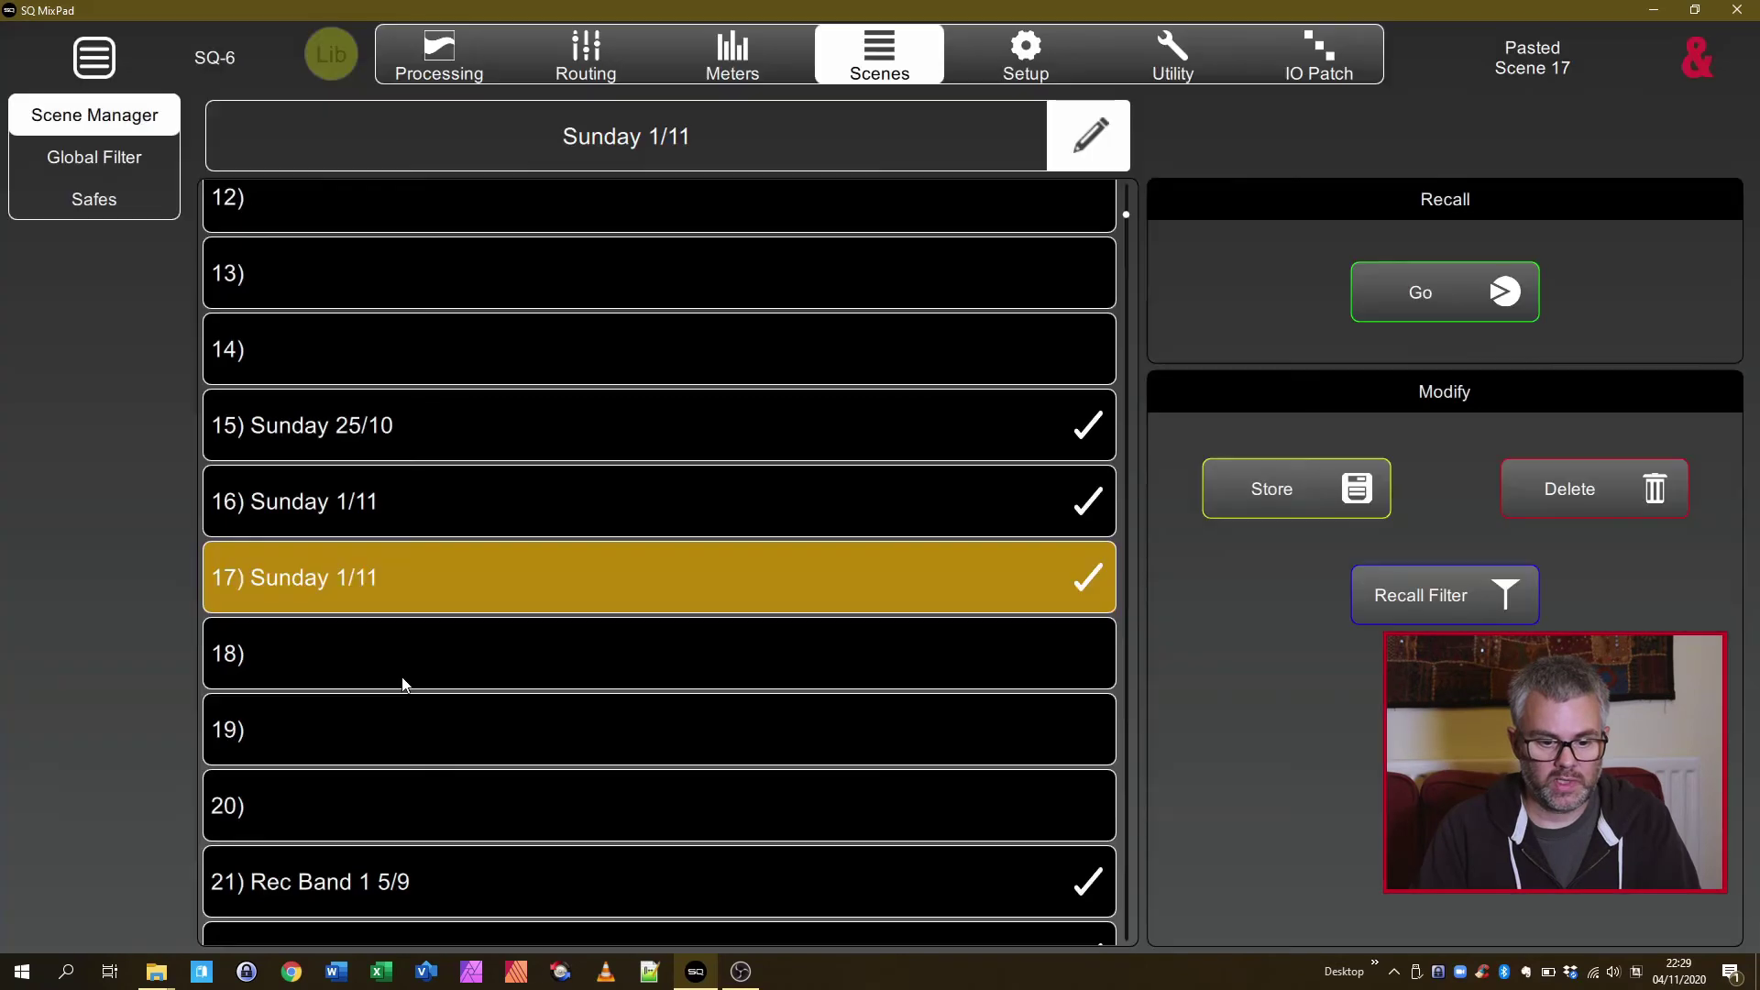
# - Rename scene 17 to 'Sunday 8/11'
pyautogui.click(1089, 137)
pyautogui.click(869, 506)
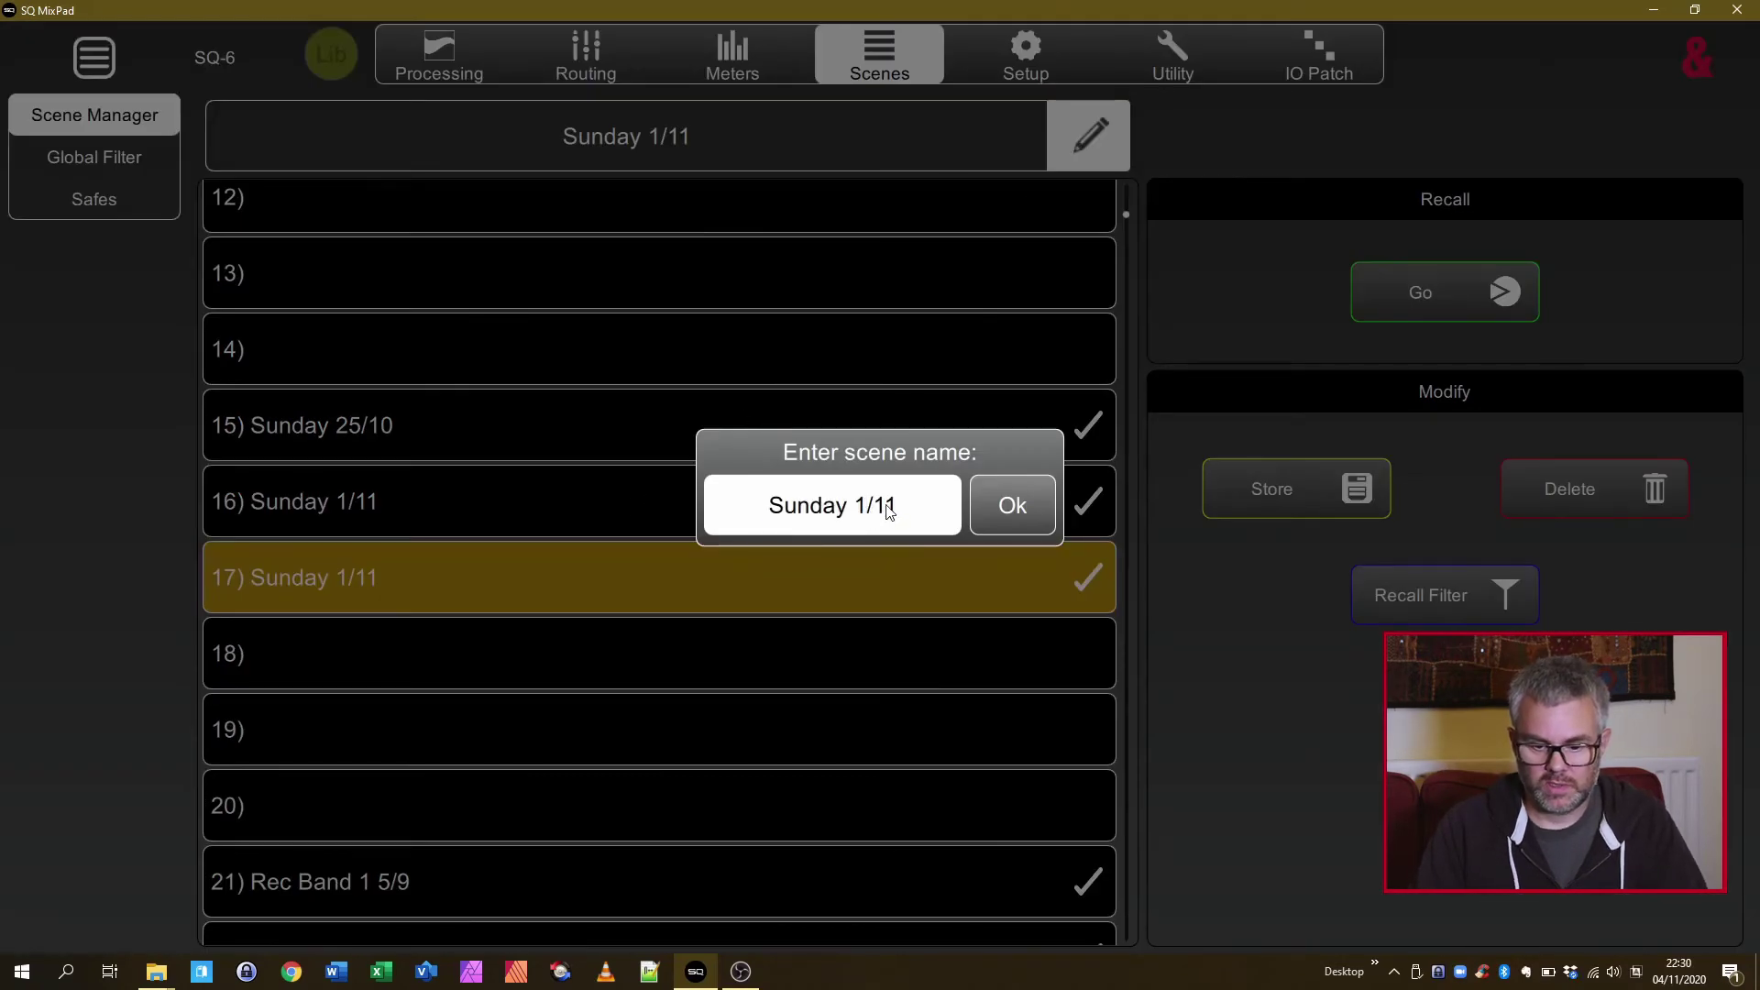
pyautogui.press('BackSpace')
pyautogui.write('8')
pyautogui.click(1032, 513)
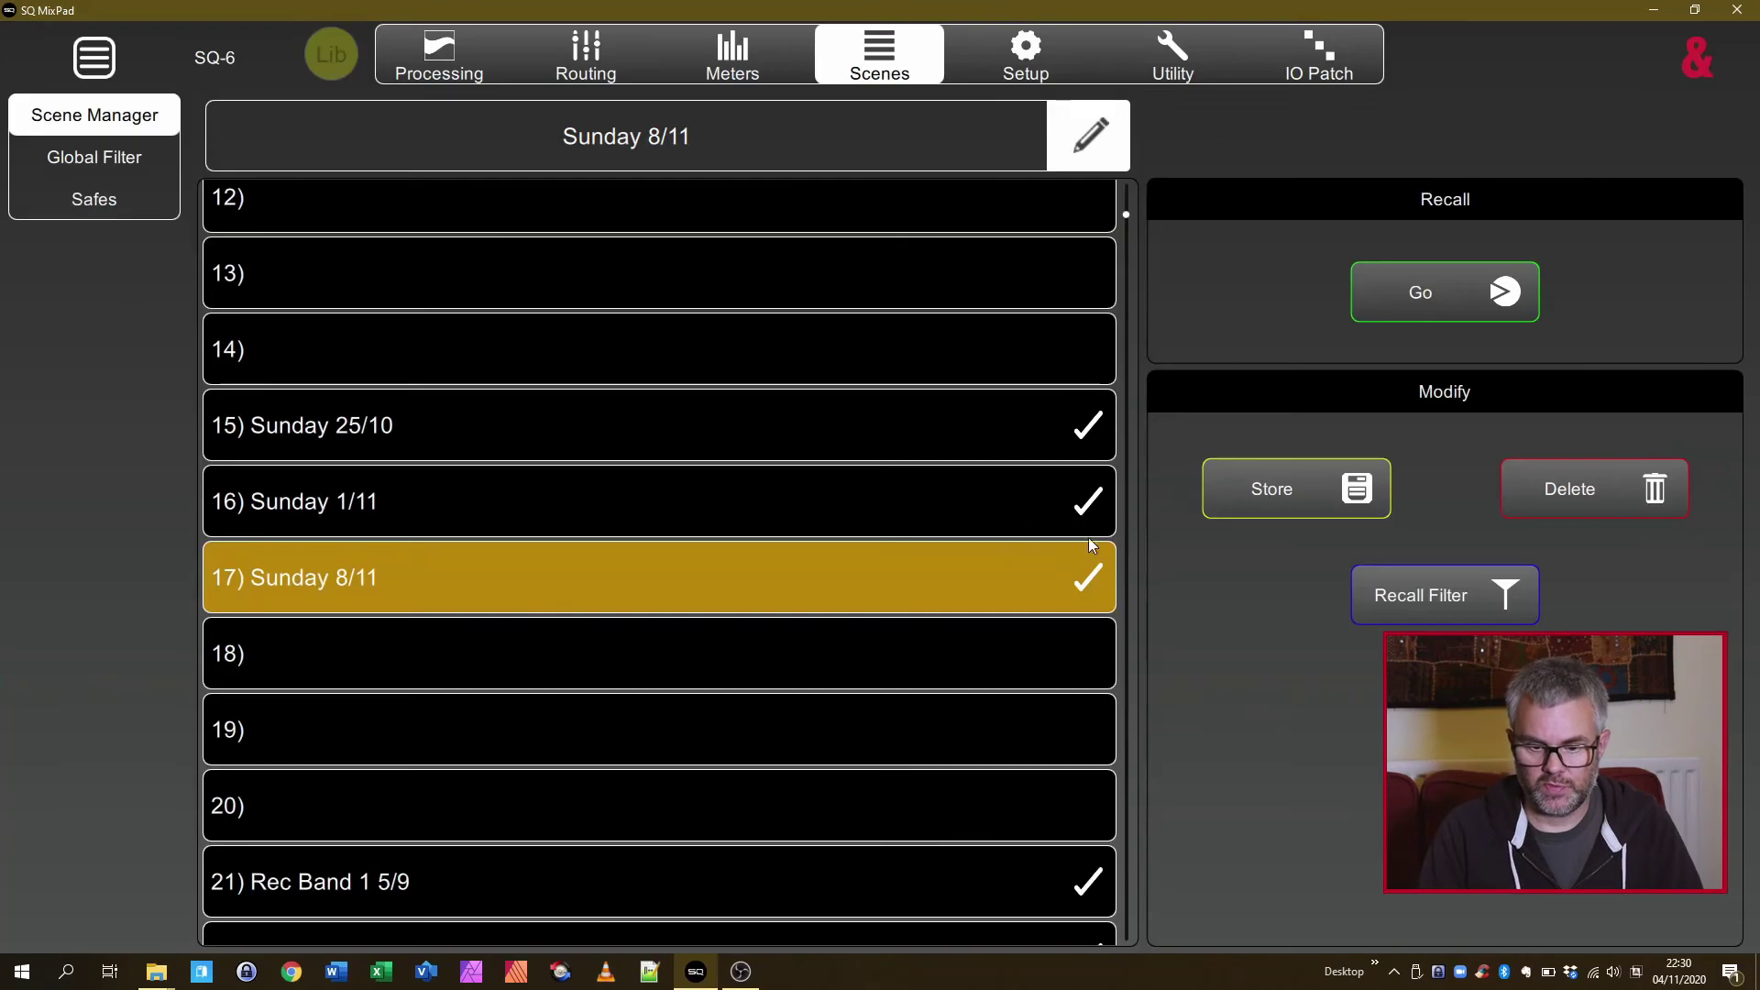
pyautogui.click(430, 56)
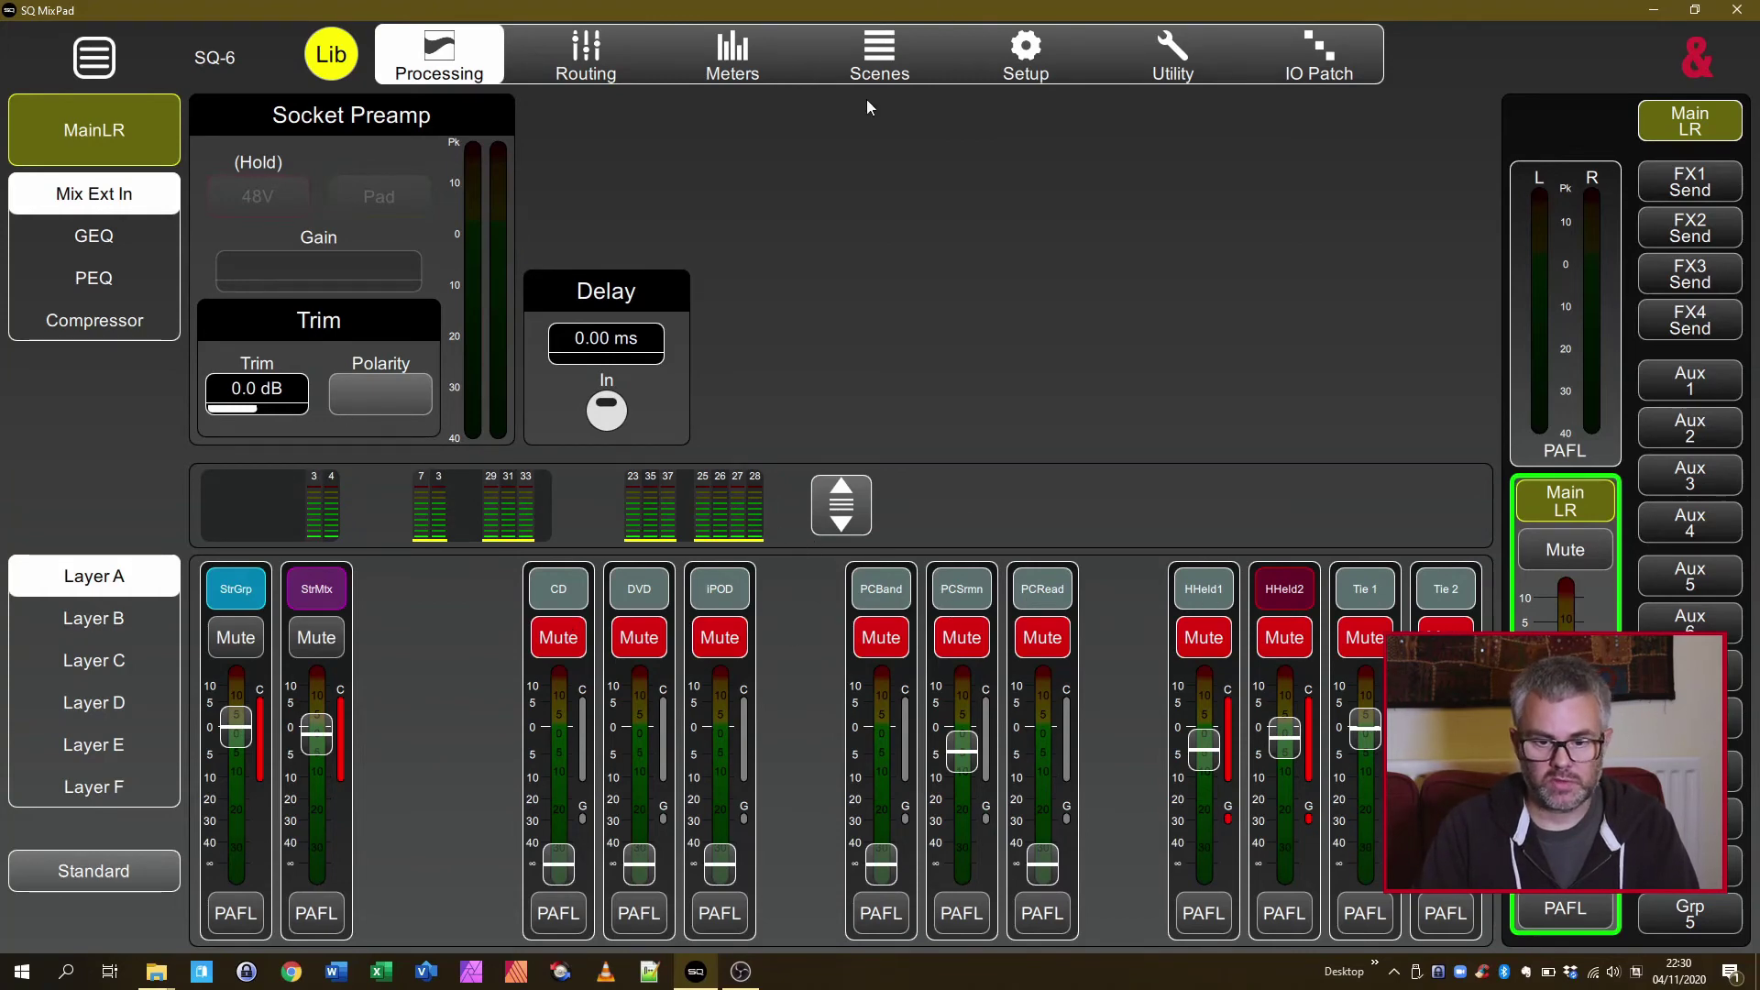
# - In Strip Assign, remove DVD from Layer A and insert a Blank strip between CD and iPOD
pyautogui.click(1029, 59)
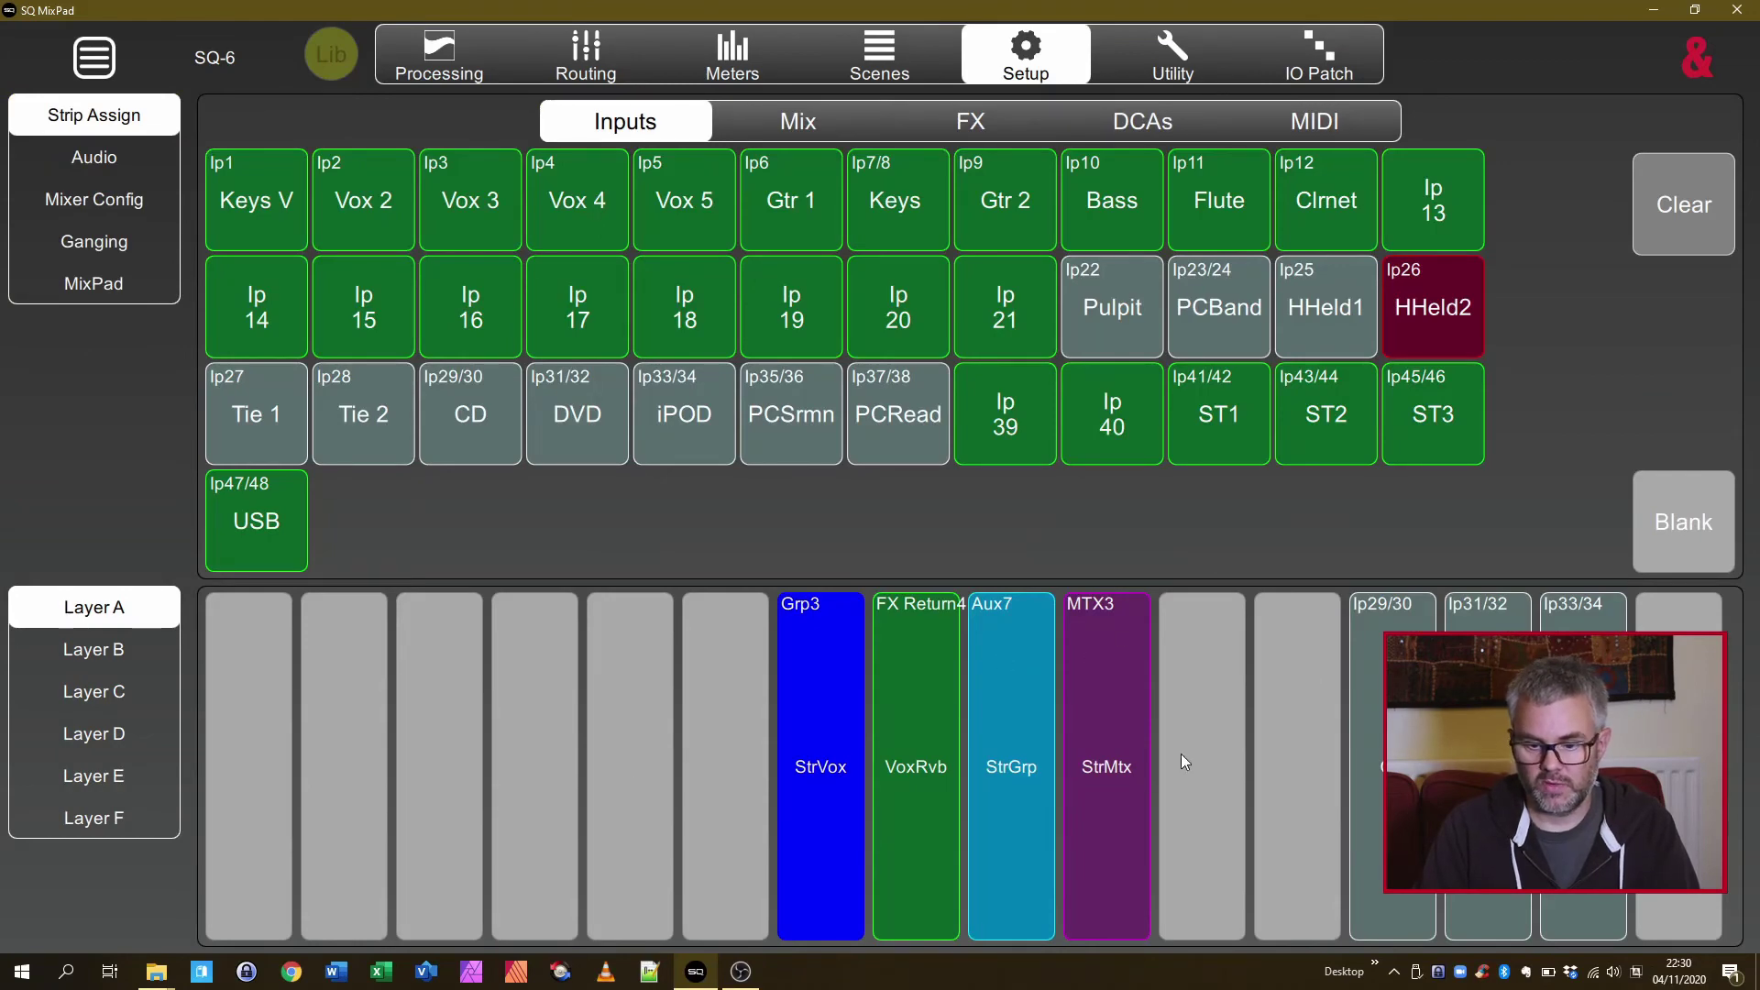
pyautogui.hscroll(5, 1184, 761)
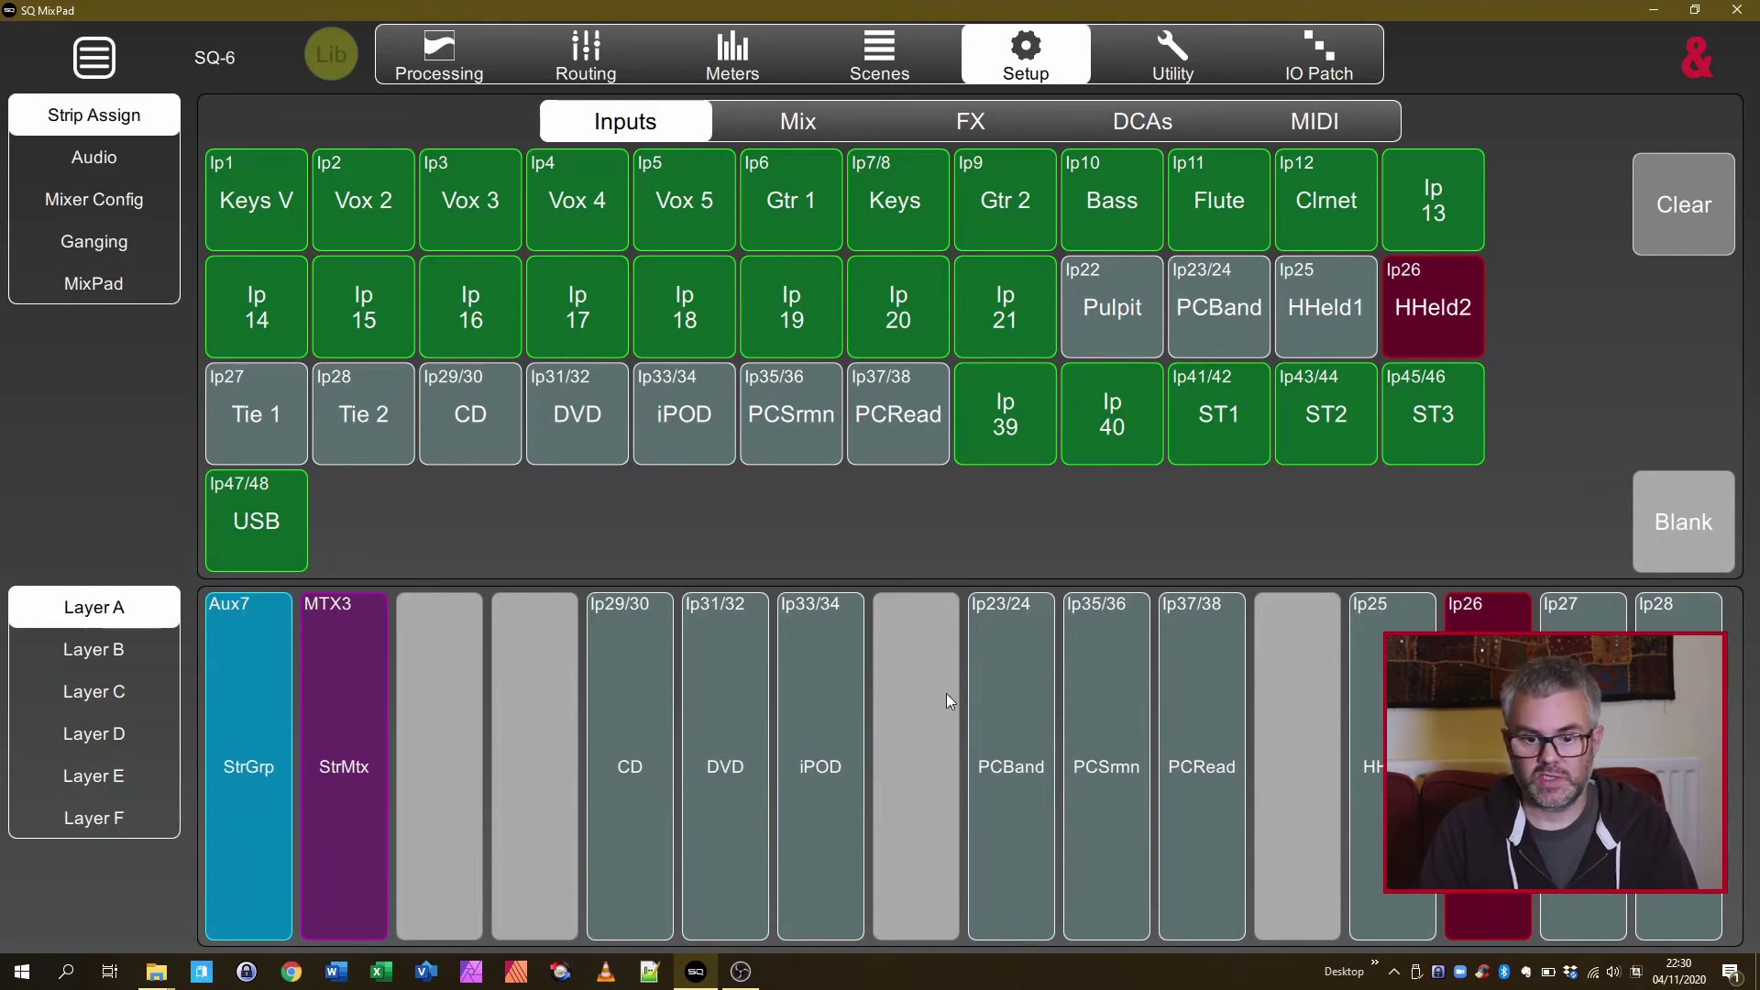
pyautogui.hscroll(-1, 642, 735)
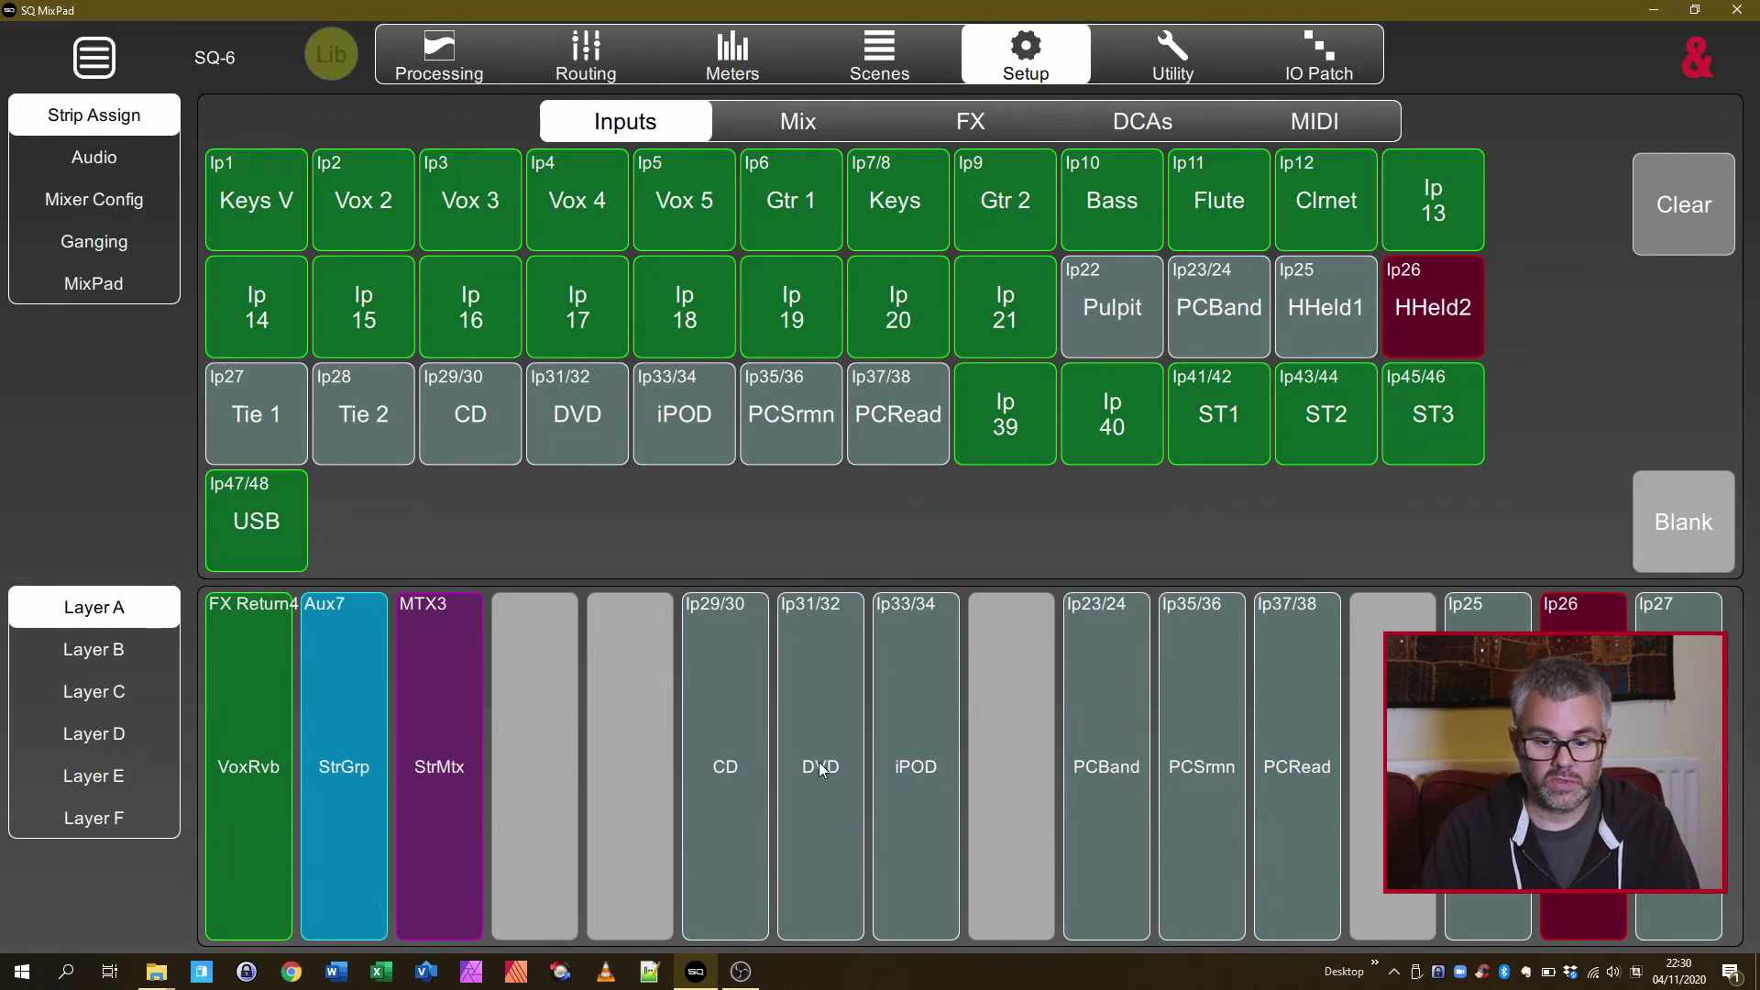
pyautogui.moveTo(816, 768); pyautogui.dragTo(823, 247)
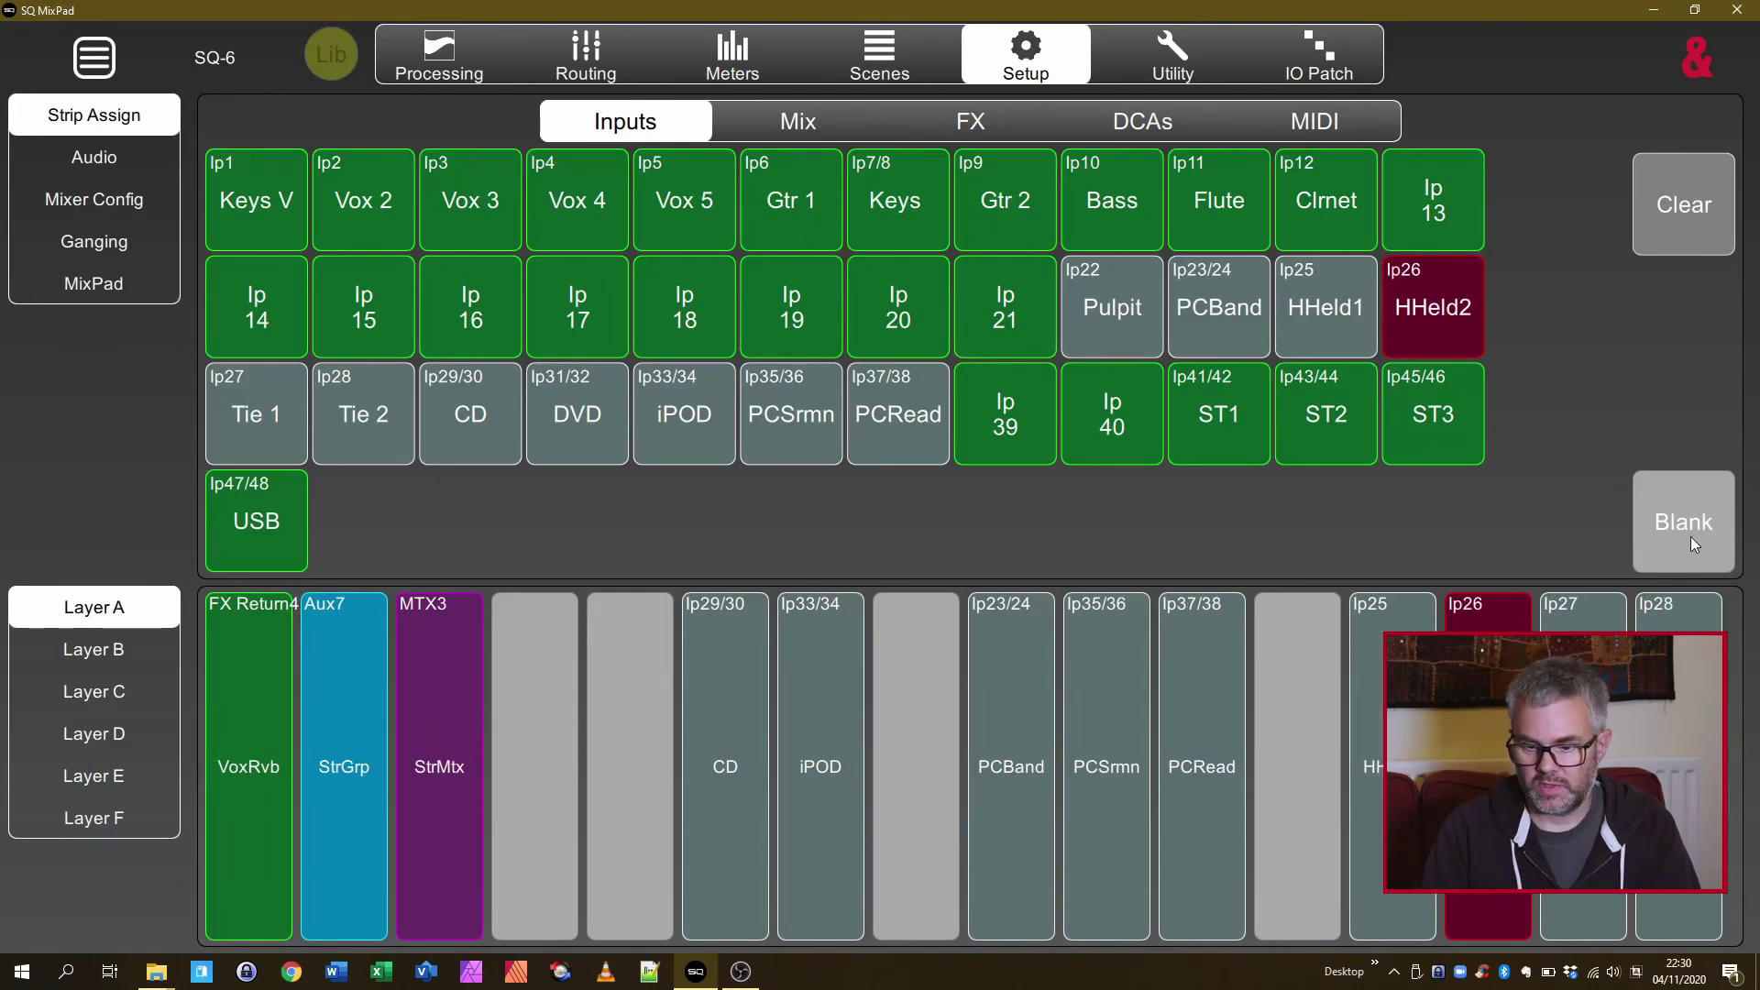
pyautogui.moveTo(1693, 544); pyautogui.dragTo(829, 724)
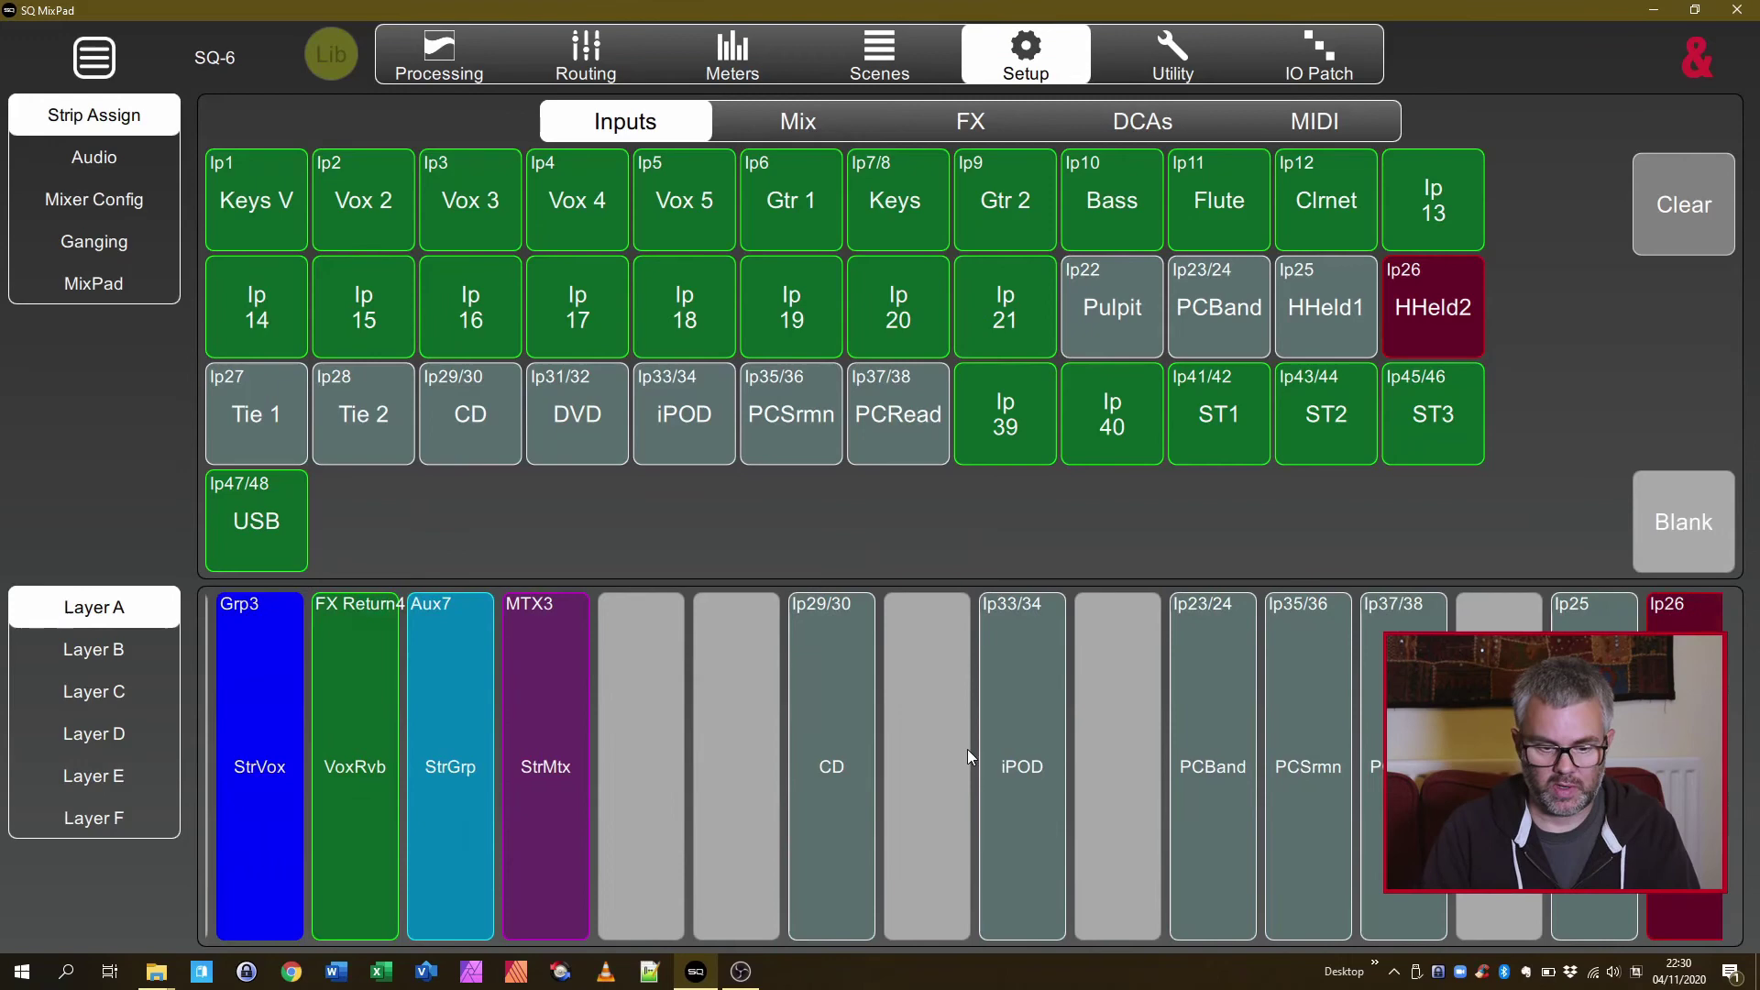
pyautogui.click(425, 81)
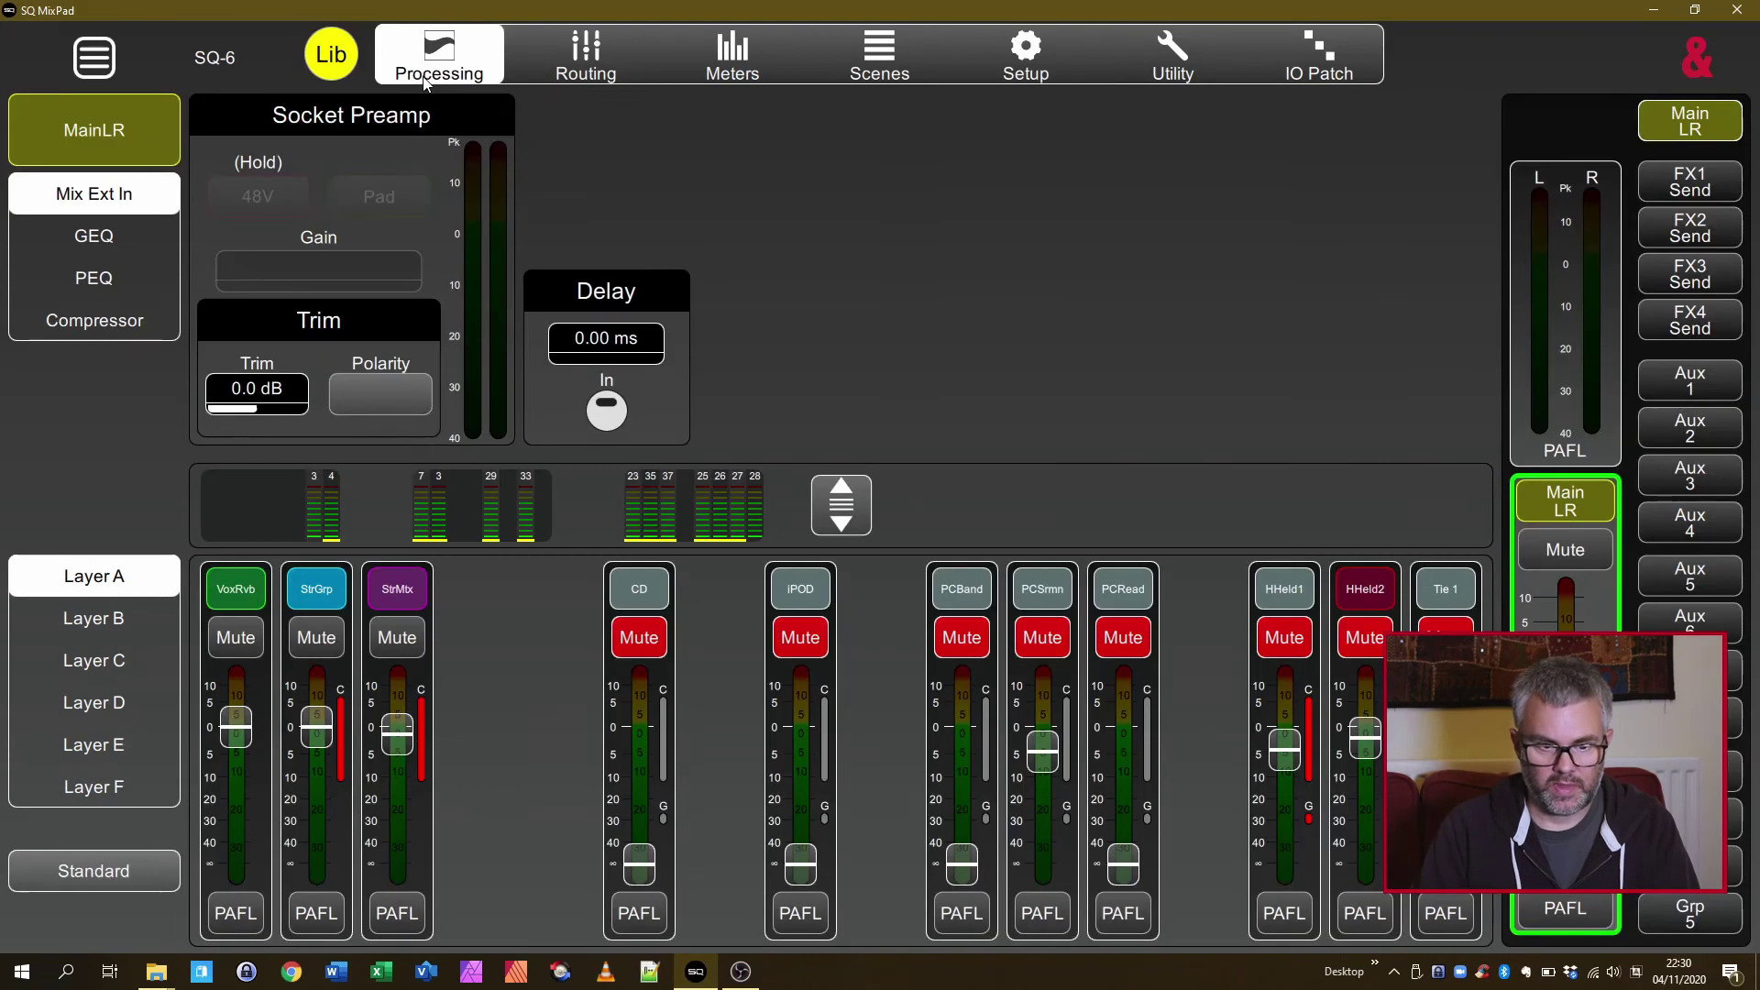
# - Store the current settings into scene 17 'Sunday 8/11', confirming the overwrite
pyautogui.click(880, 72)
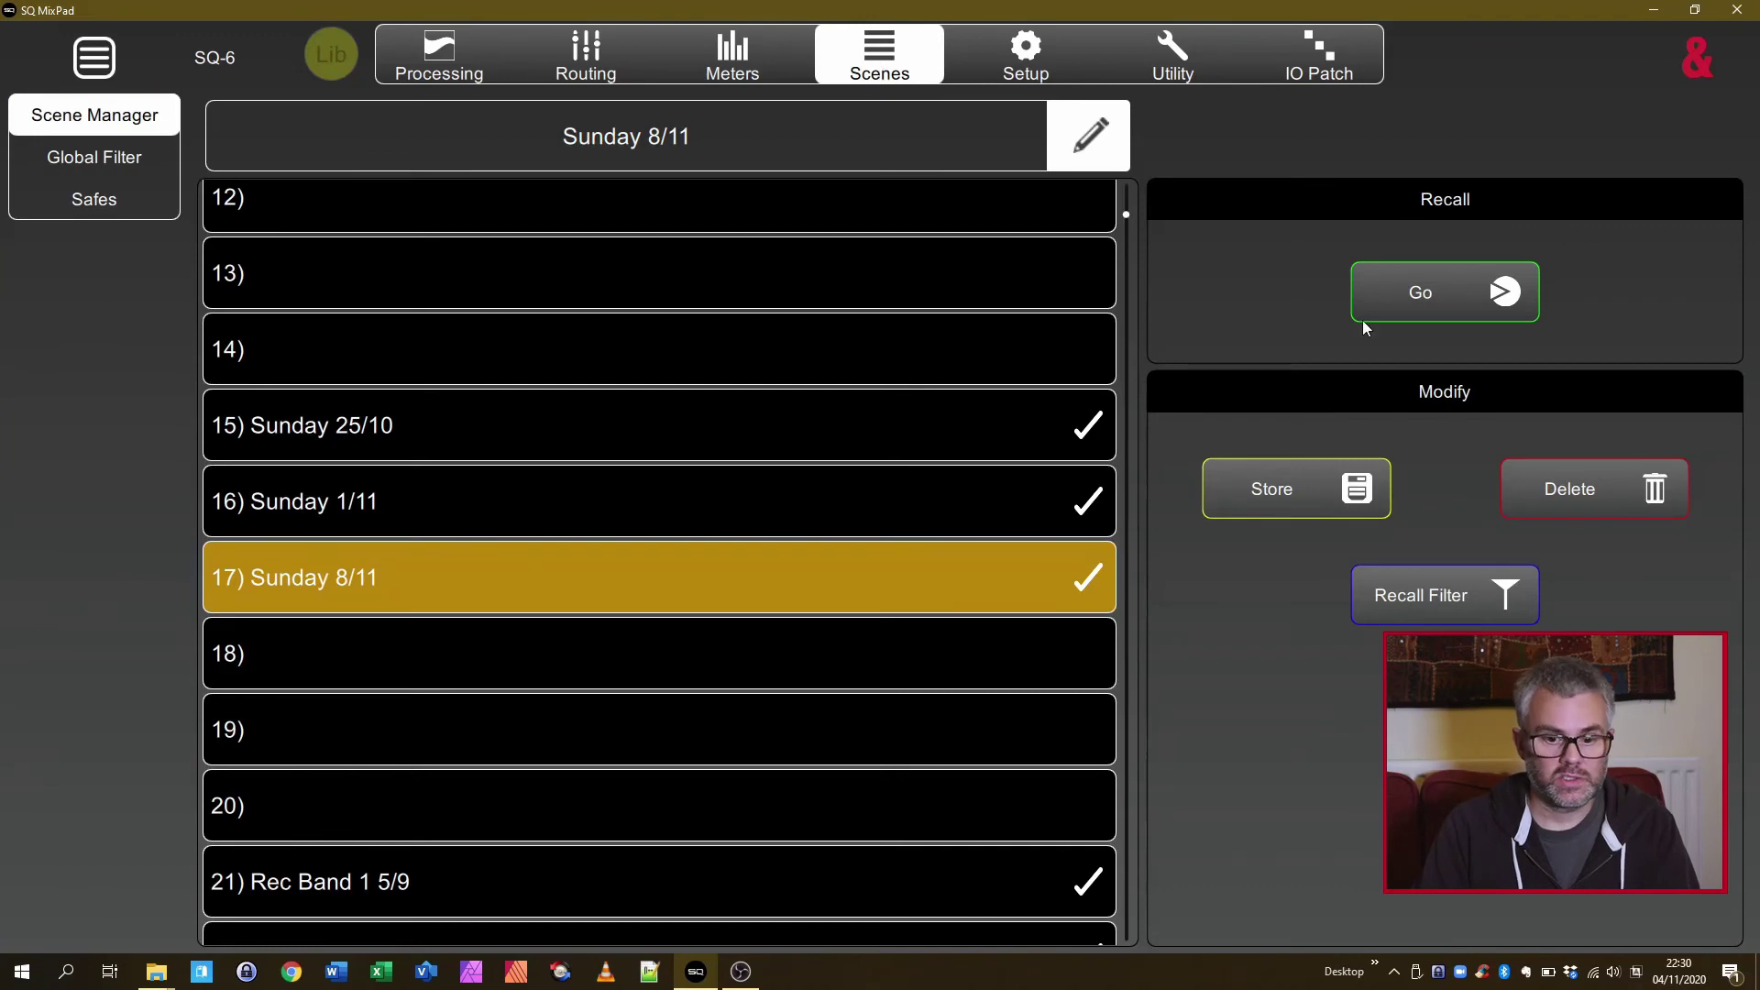
pyautogui.click(1274, 489)
pyautogui.click(972, 575)
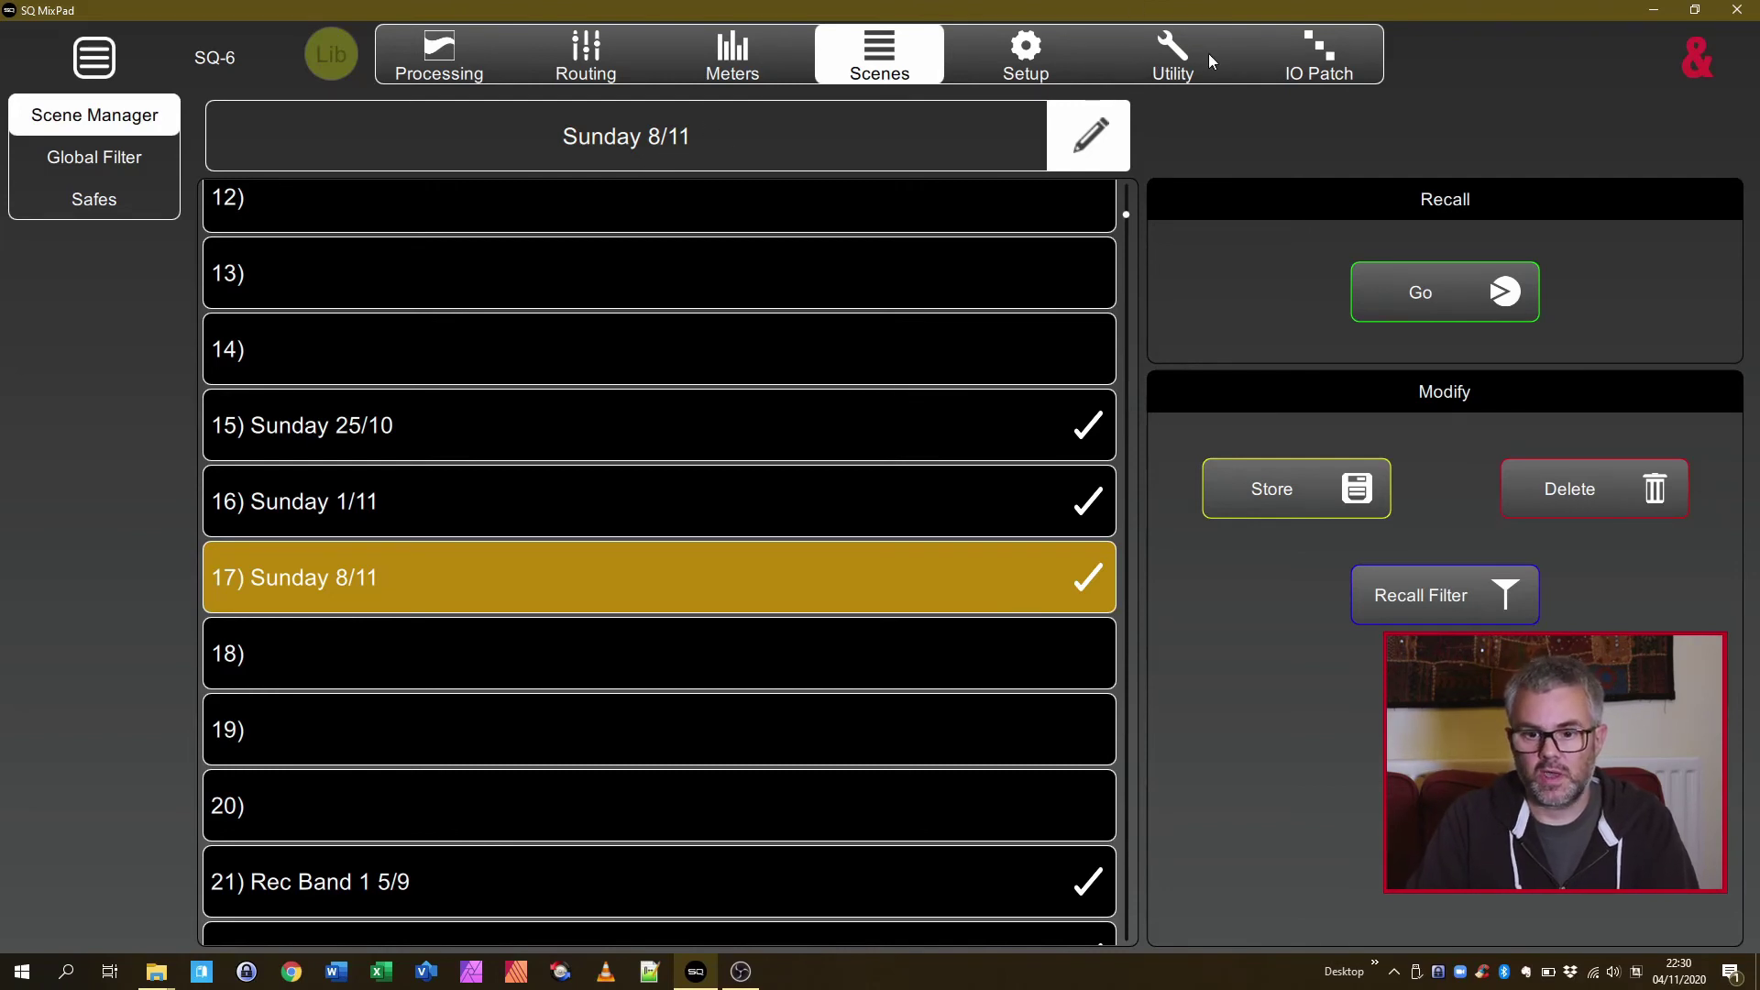
pyautogui.click(1181, 53)
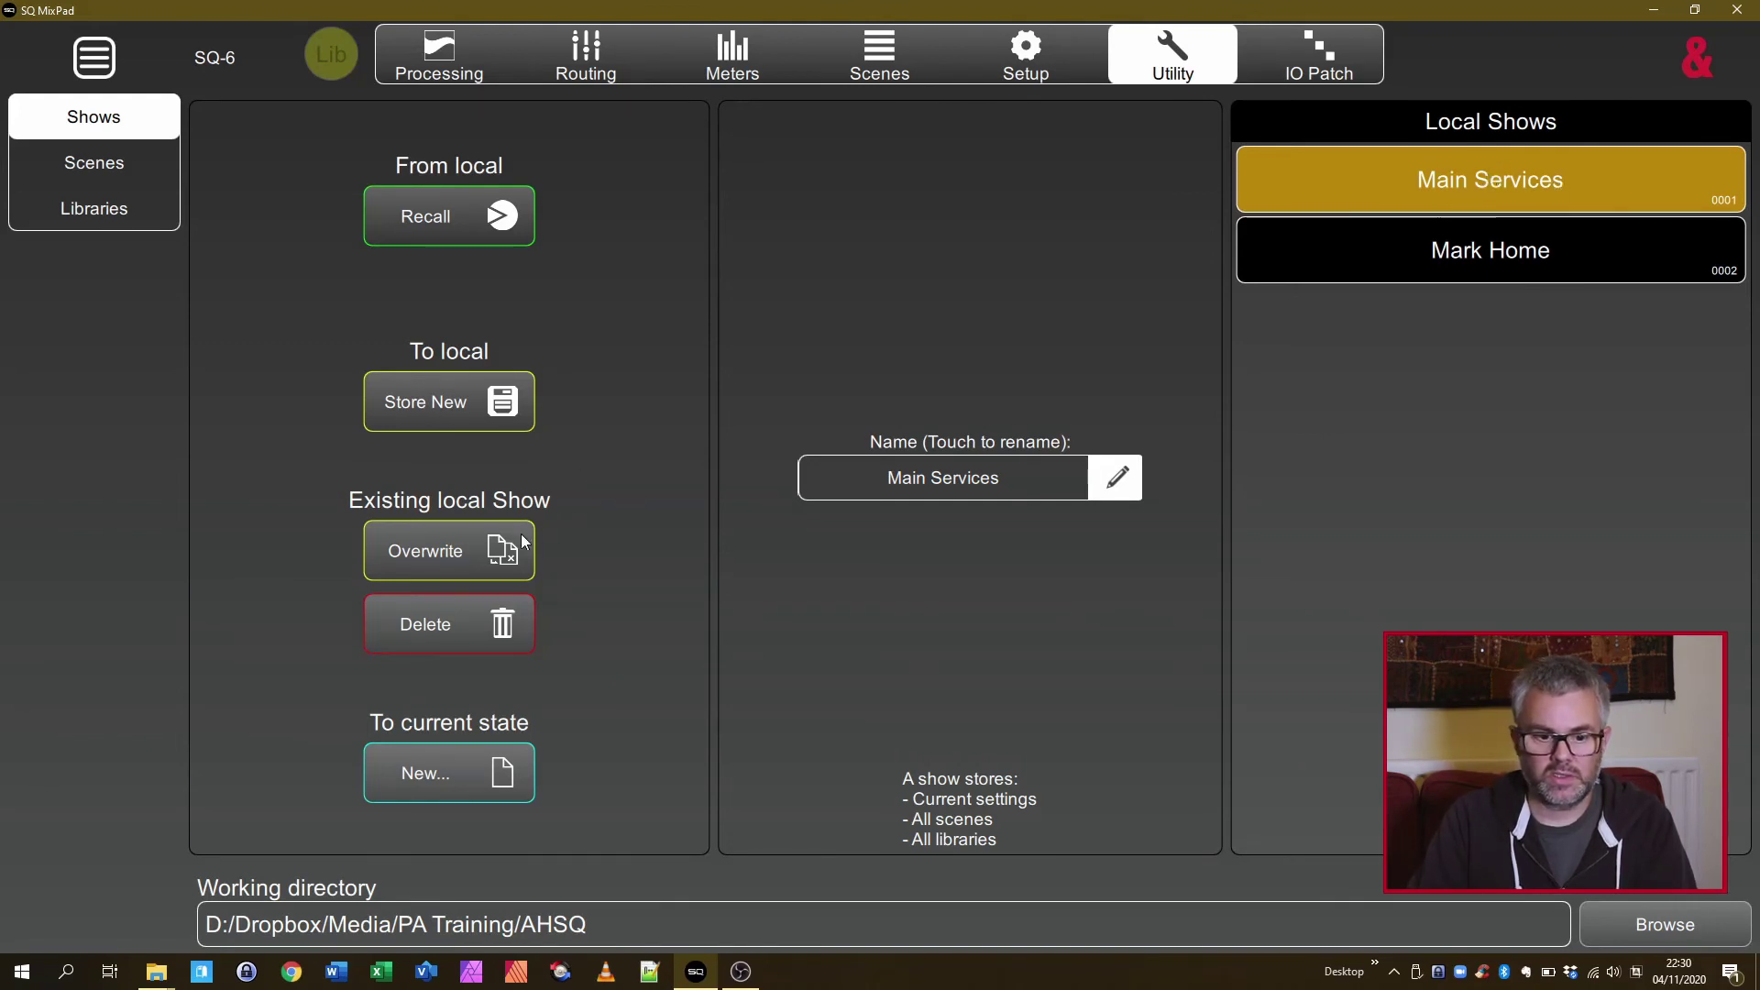
# - Overwrite the Main Services show with current settings, scenes and libraries, confirming with OK
pyautogui.click(466, 552)
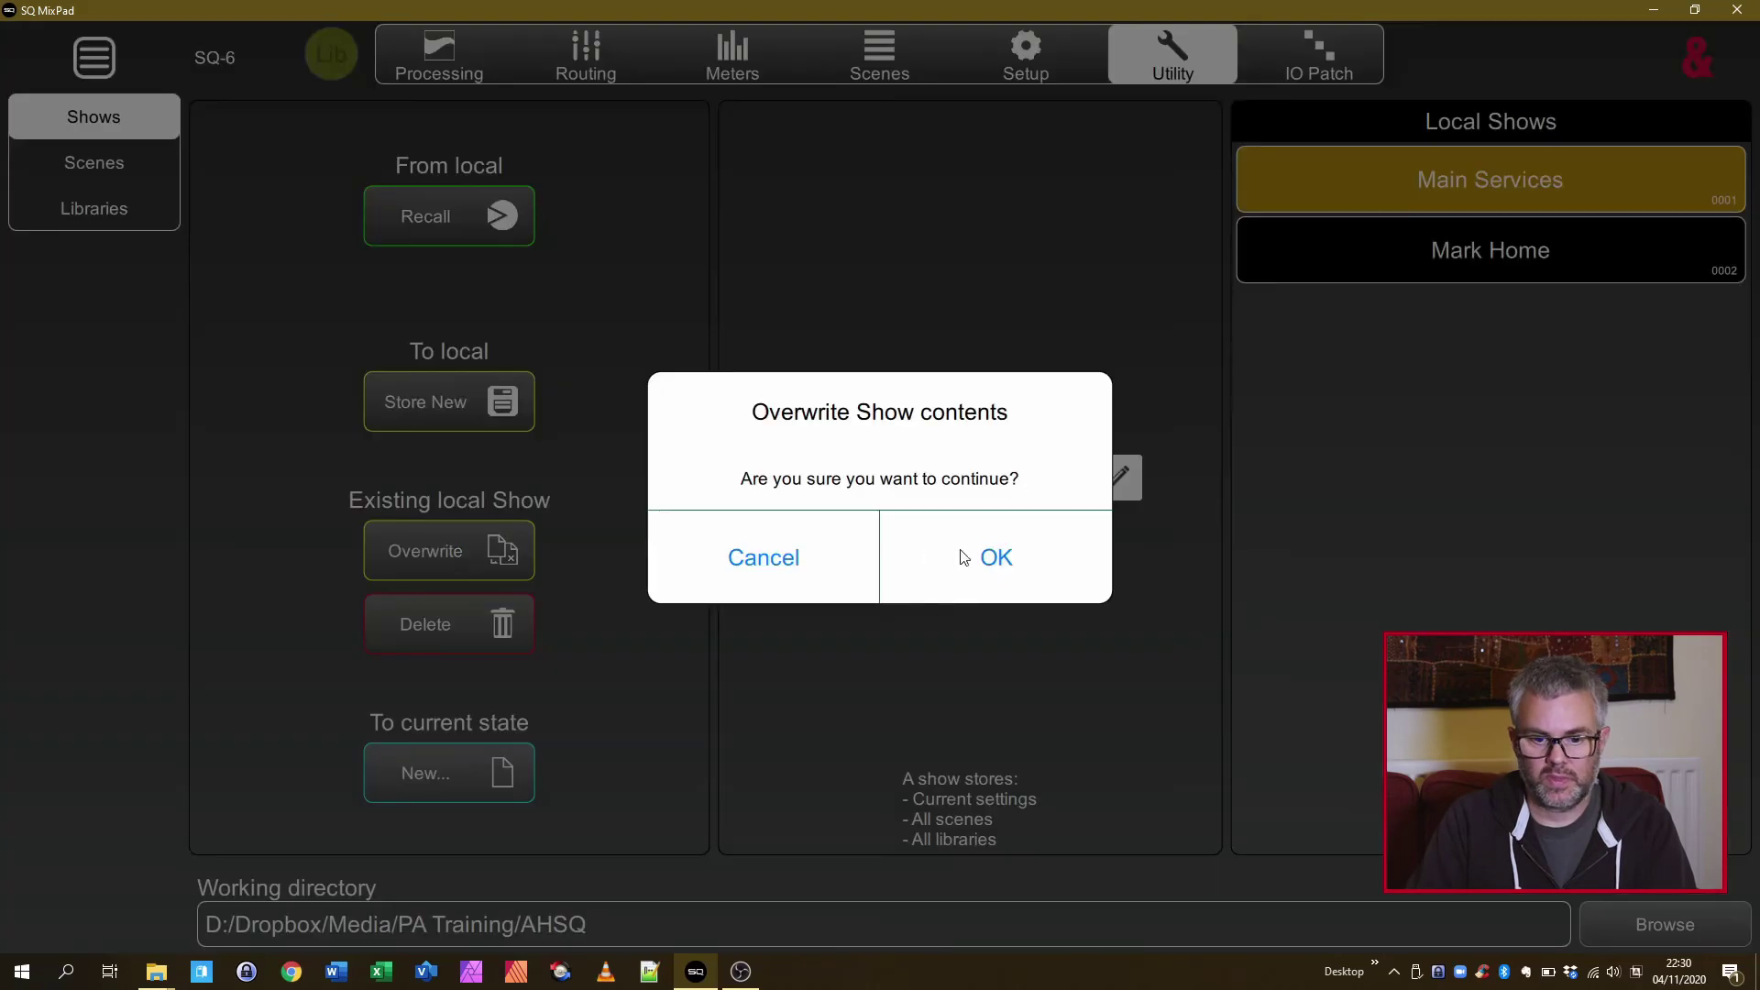
pyautogui.click(981, 560)
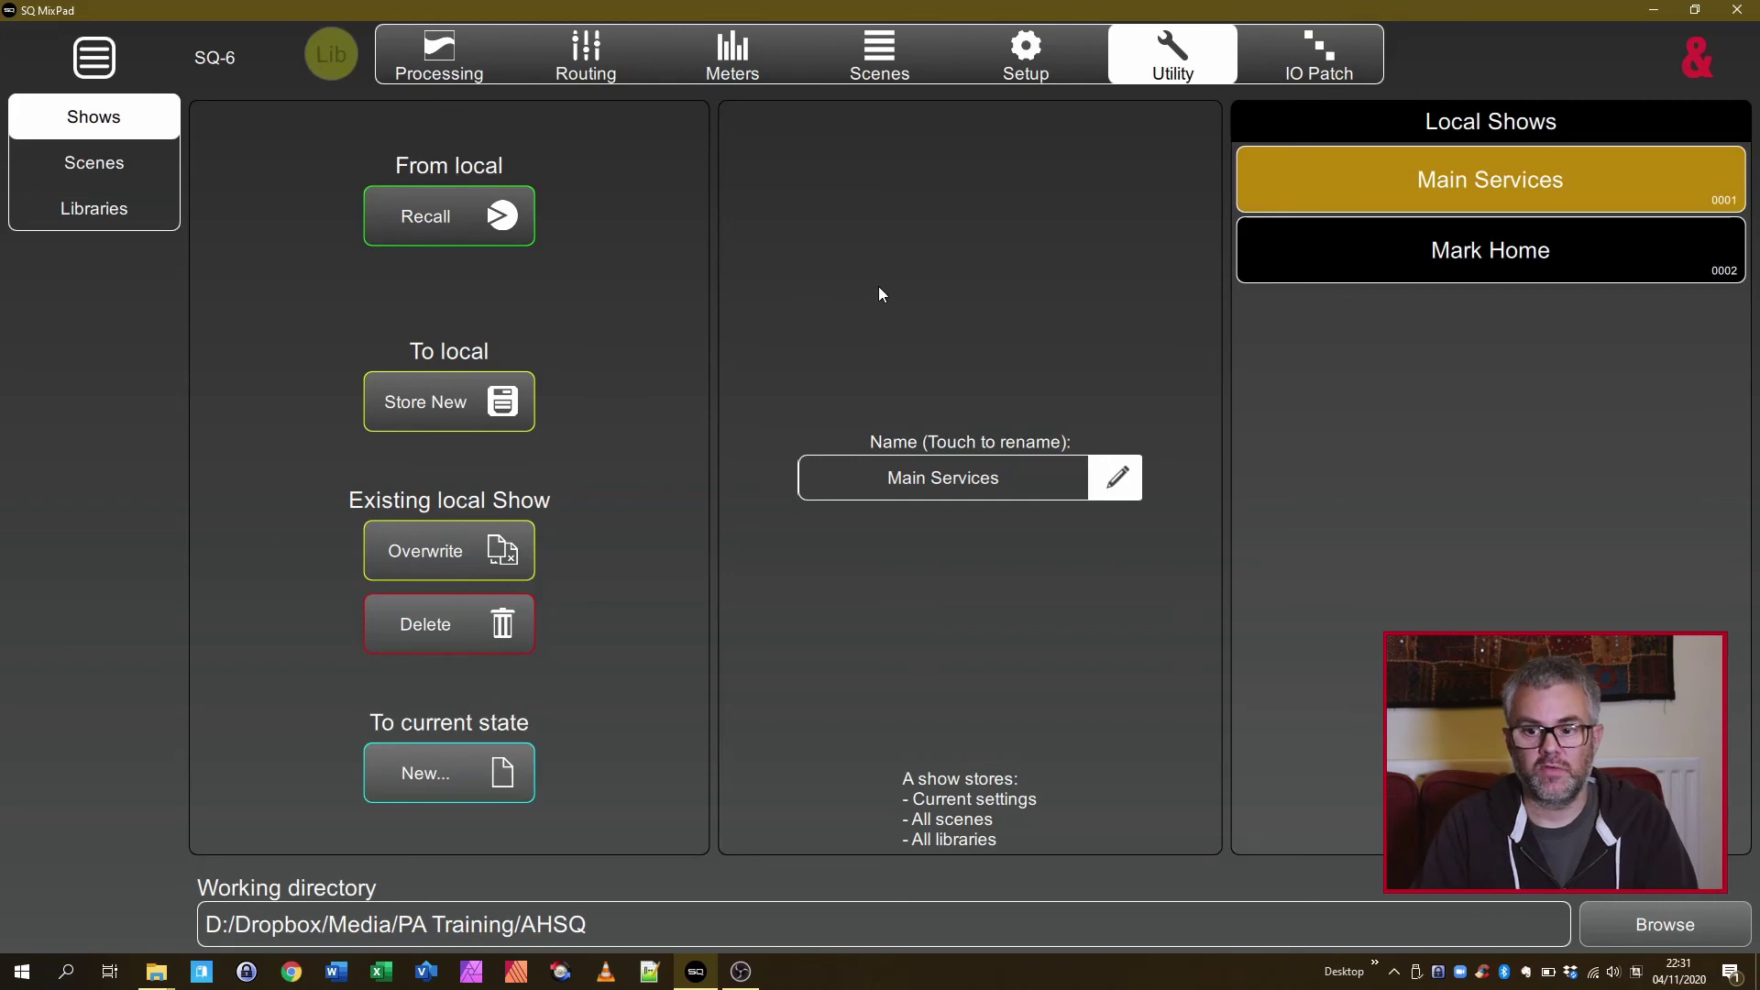
# - Switch to the PA Training folder window, which holds the AHSQ folder and 20201104 Training.zip
pyautogui.click(156, 972)
pyautogui.click(284, 899)
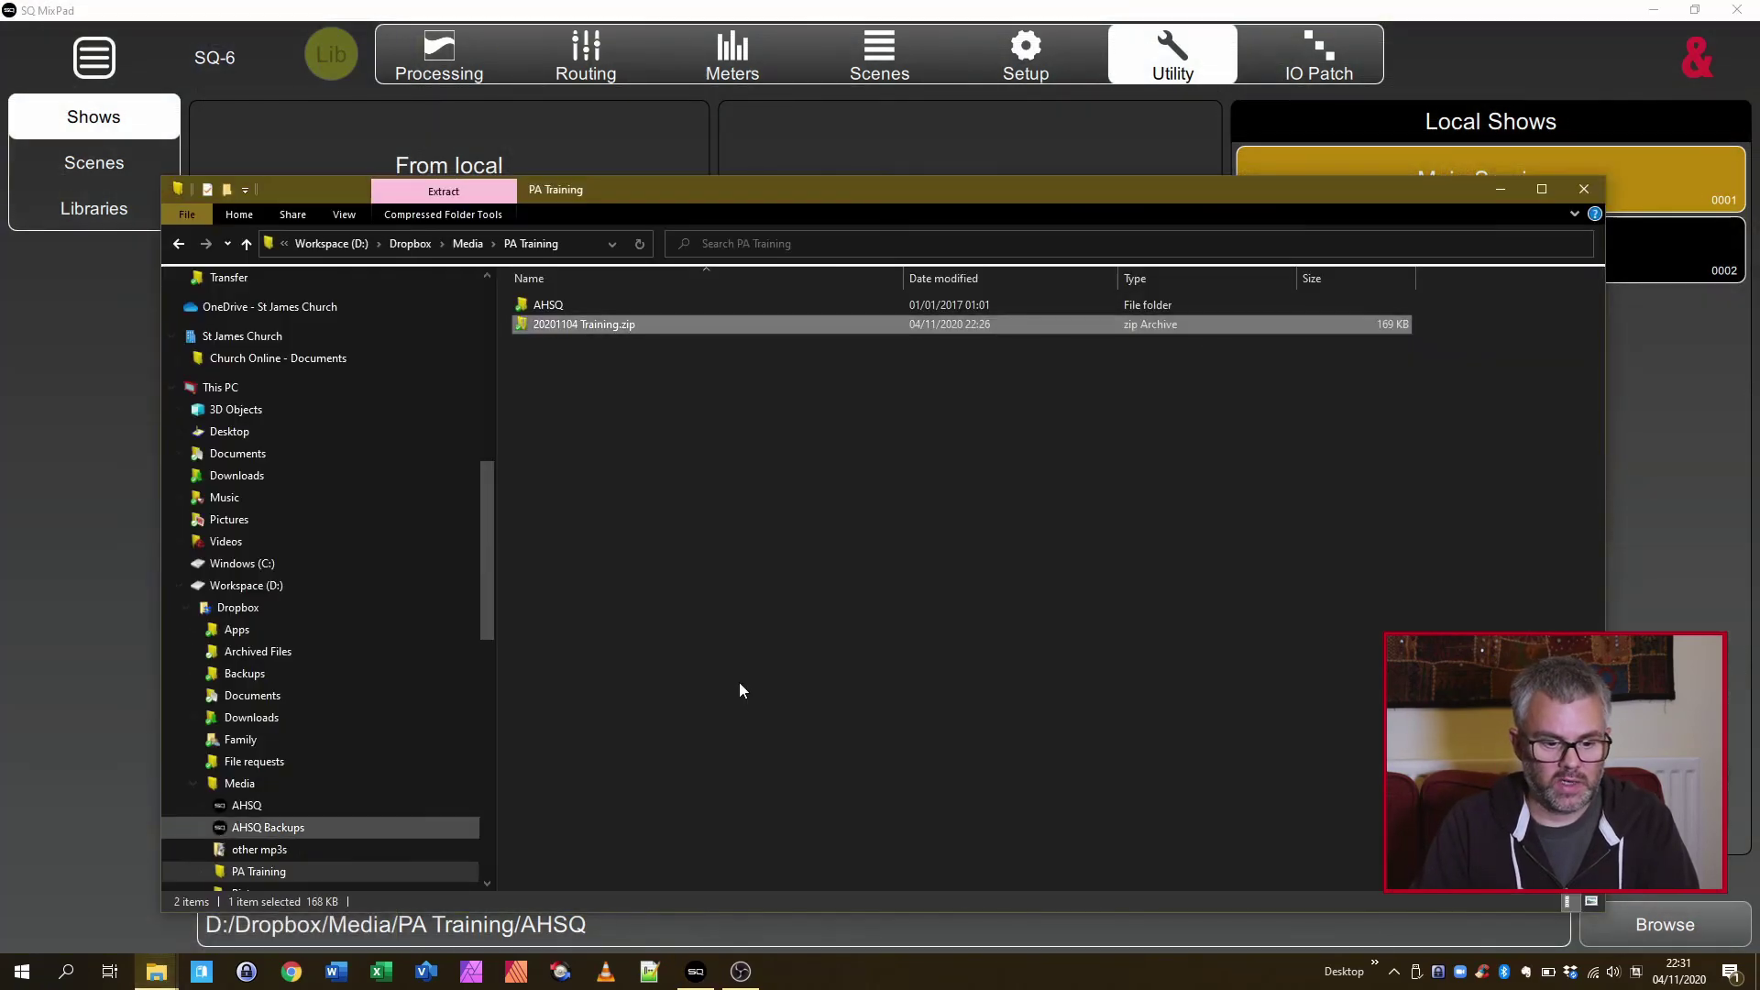